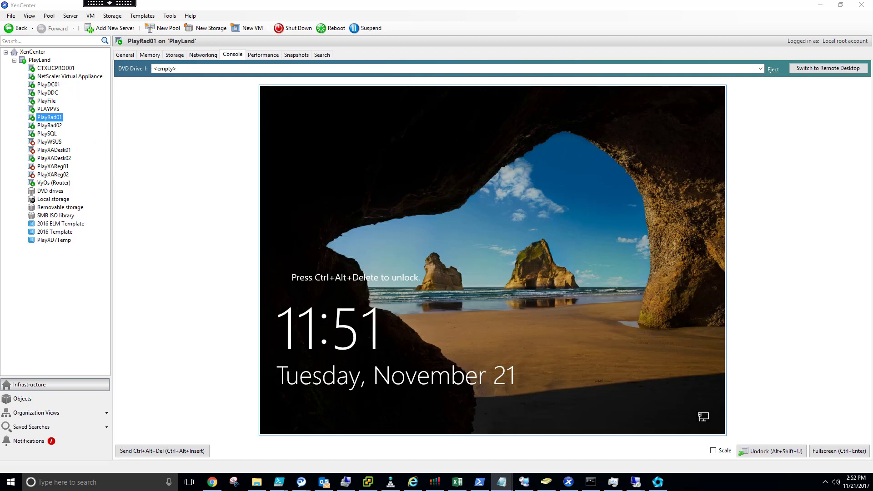
Switch to the xentestlab.com remote desktop session showing the NetScaler RADIUS services list.
mouse_move(639, 484)
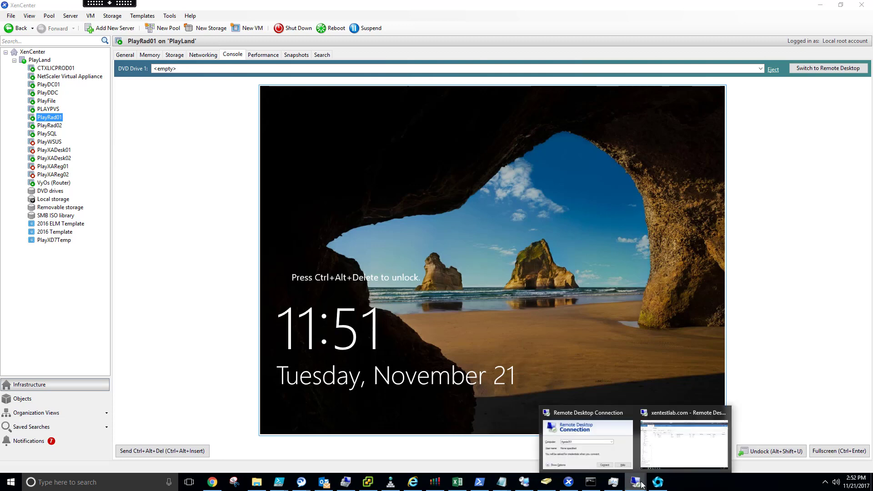
click(680, 455)
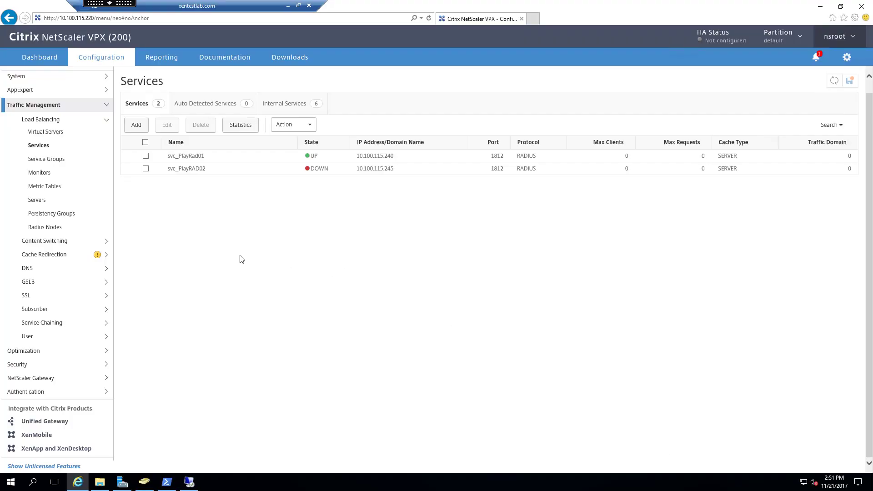
Refresh the NetScaler RADIUS services list and launch the Remote Desktop client from Run.
click(835, 80)
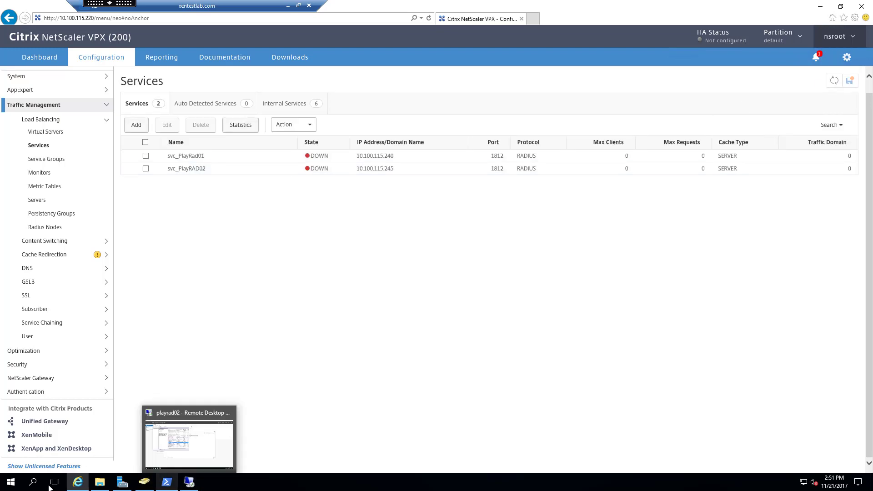
right_click(11, 482)
click(36, 439)
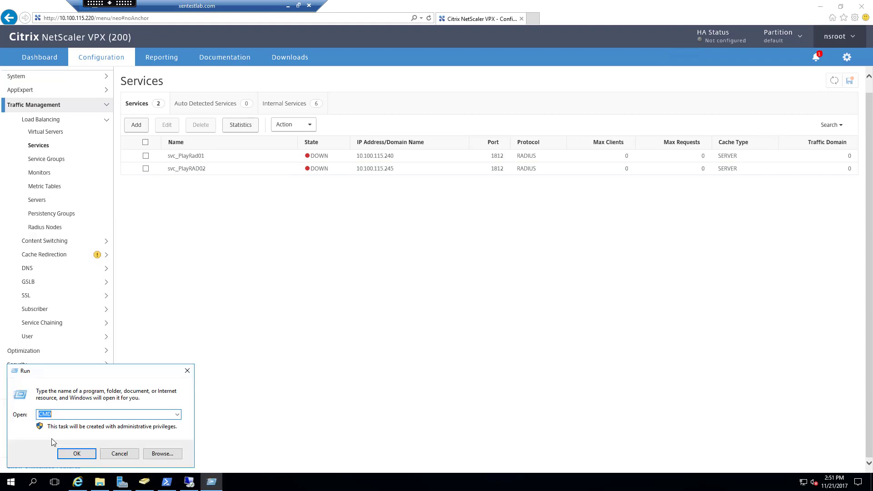
text(cmd)
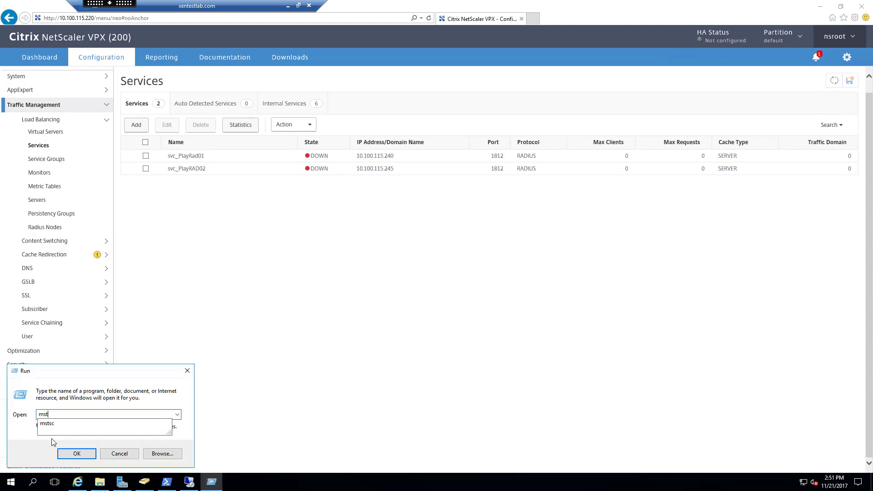
key(Return)
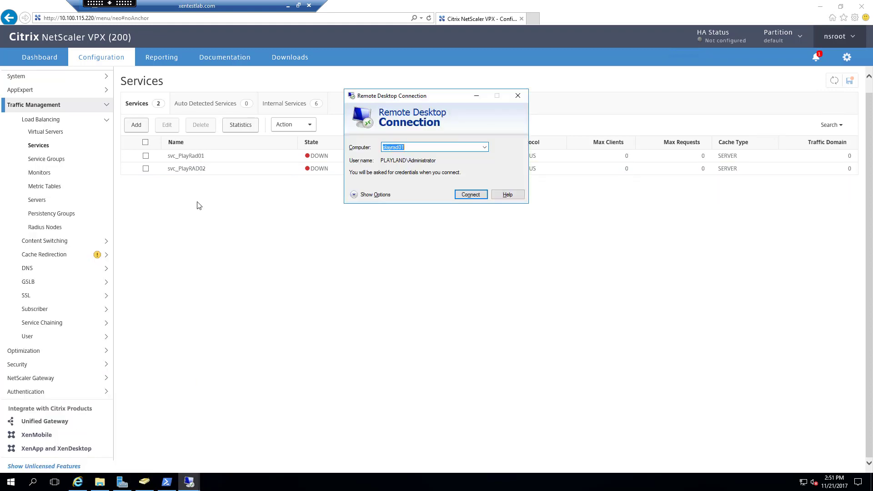
Connect to playrad01 and sign in with the administrator password.
click(473, 195)
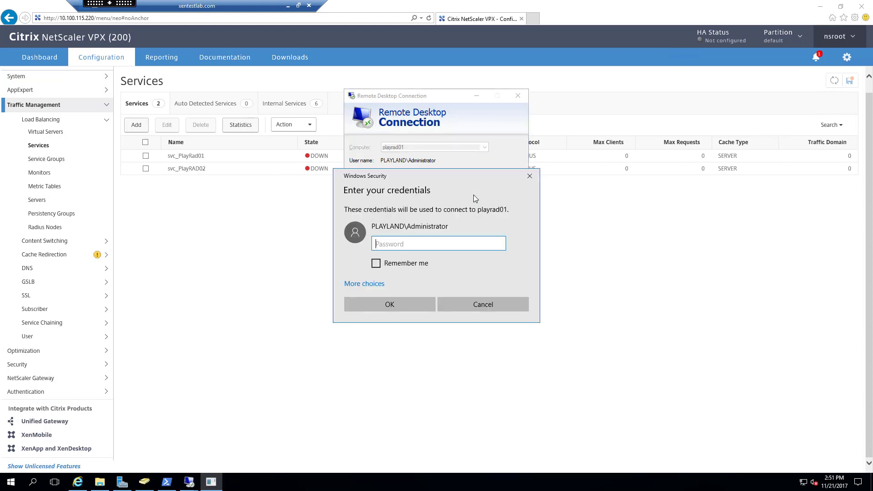
text(********)
key(Return)
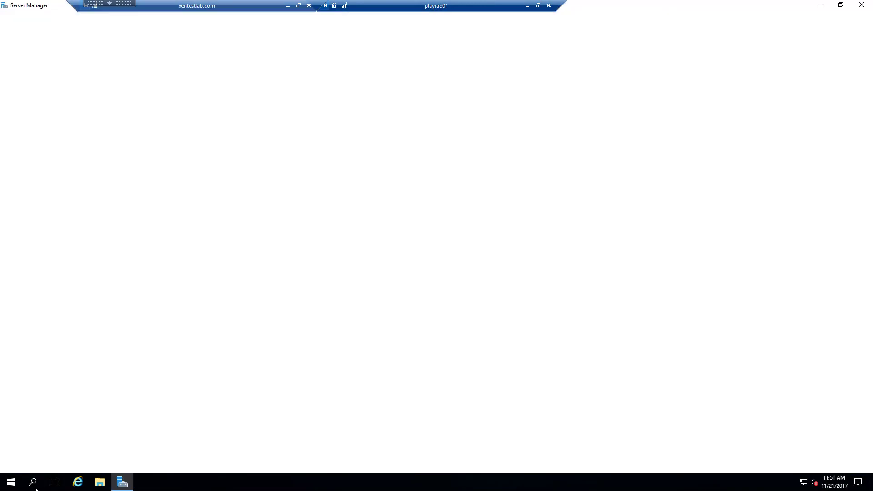
Launch Internet Explorer maximized, postponing first-run setup and closing the welcome tab.
click(78, 483)
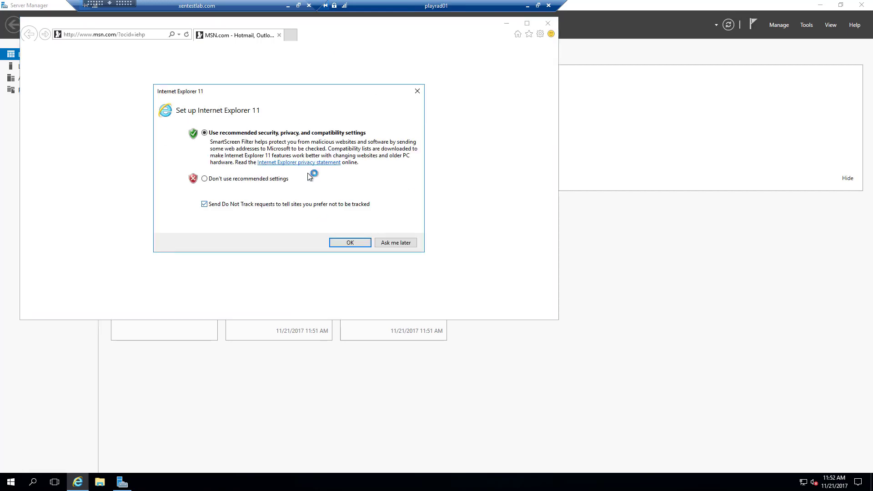
click(396, 243)
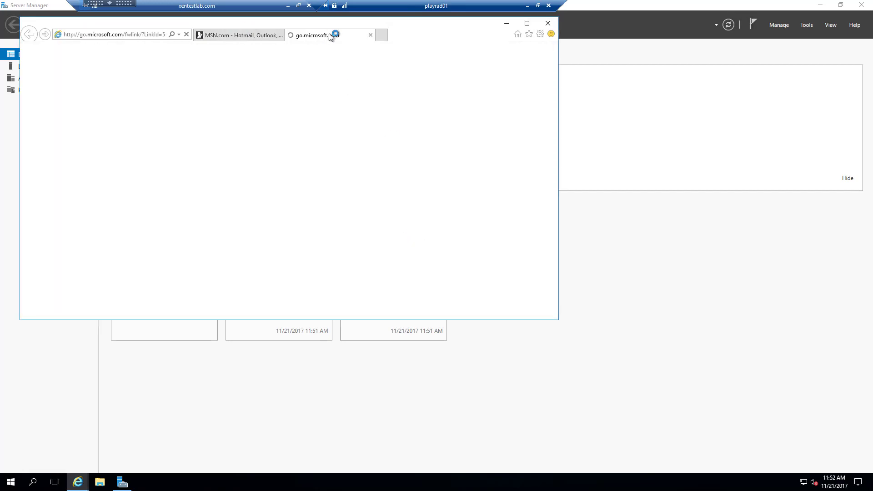
click(371, 34)
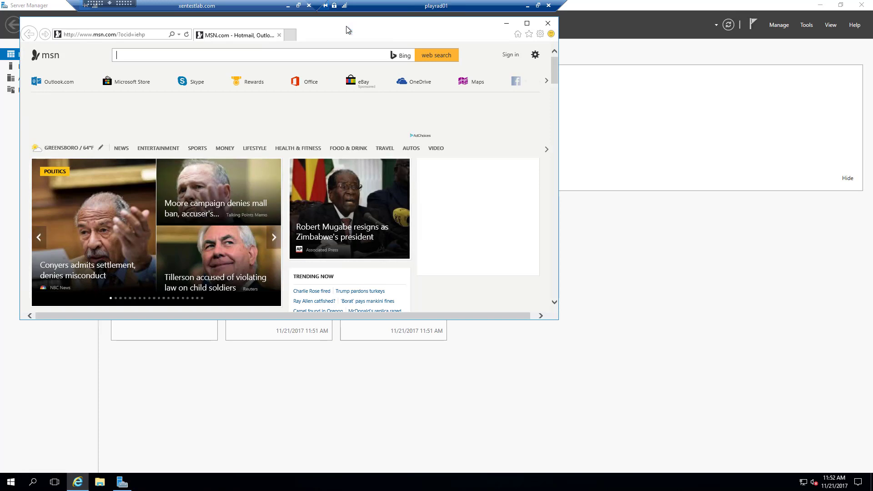
double_click(346, 27)
click(191, 18)
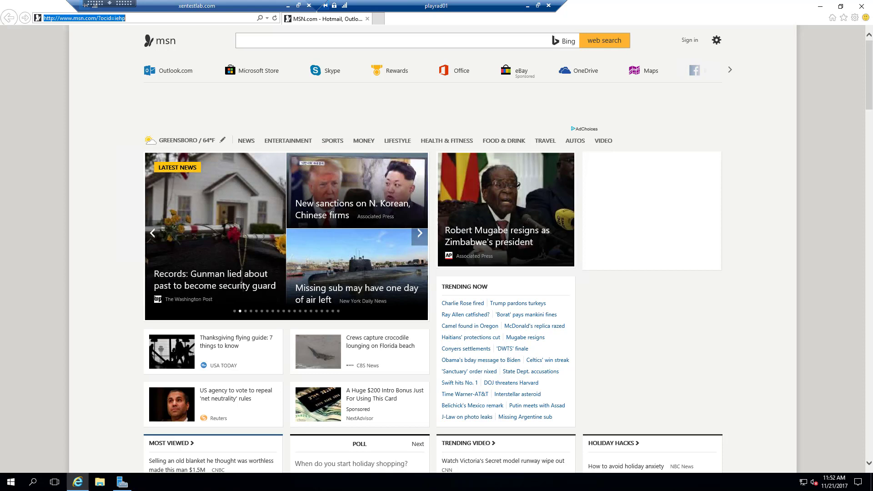
Paste the ShareFile link into the address bar and open it.
click(162, 20)
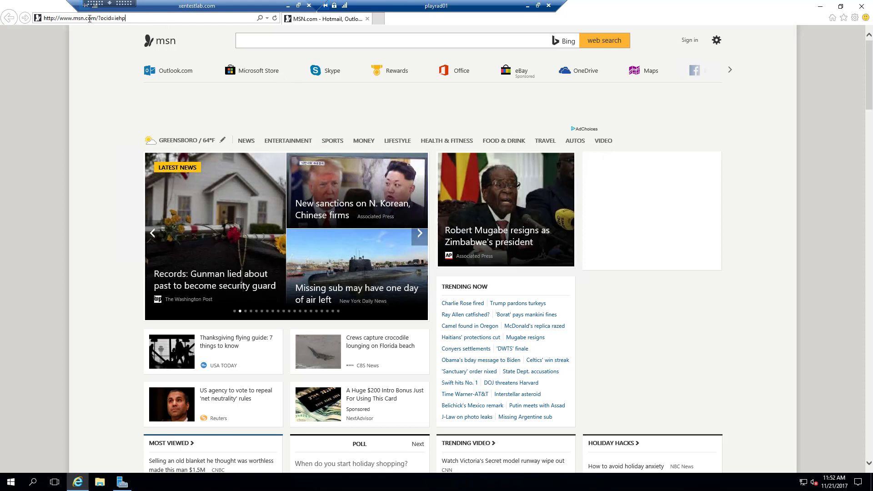
drag(126, 19, 19, 18)
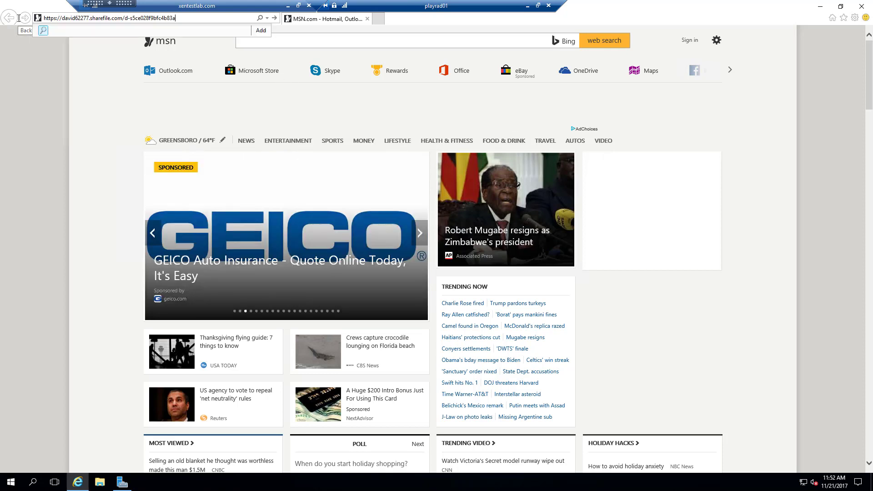
key(Return)
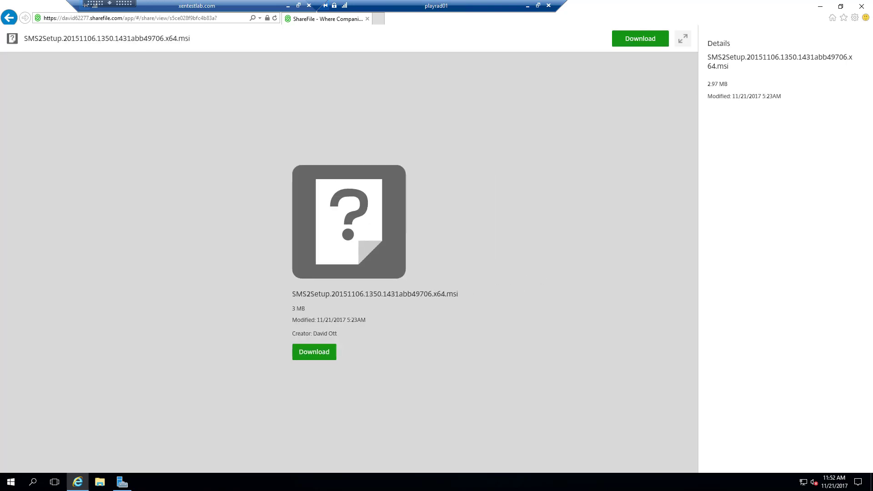
Load the wrightccs.com SMS2 download page and save the release 20151106 x64 installer.
click(234, 16)
text(http://www.wrightccs.com/support/download/)
key(Return)
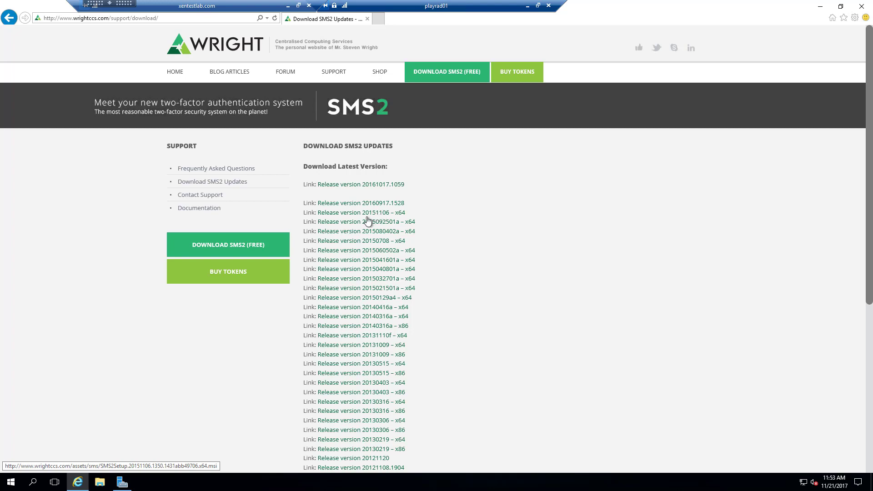
click(380, 216)
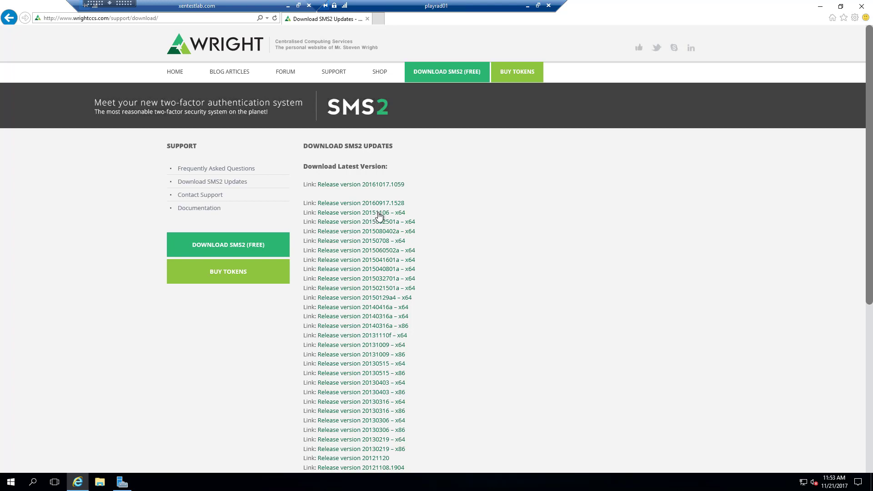
click(592, 463)
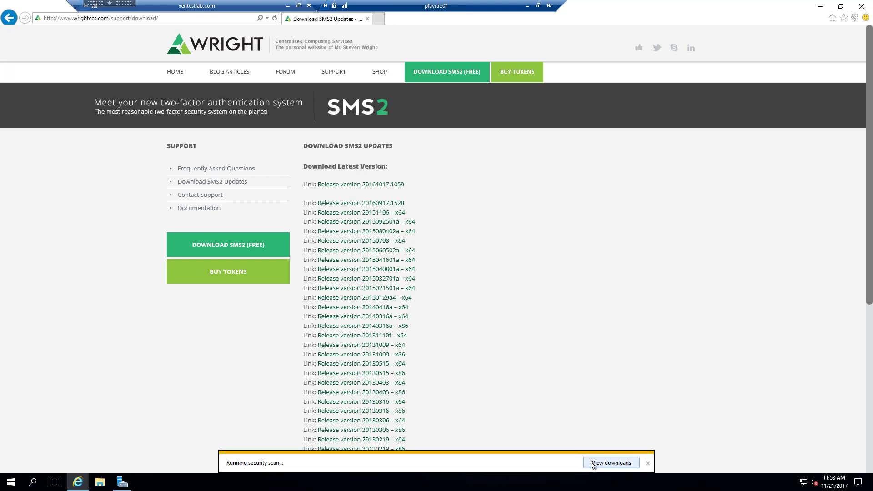
click(648, 463)
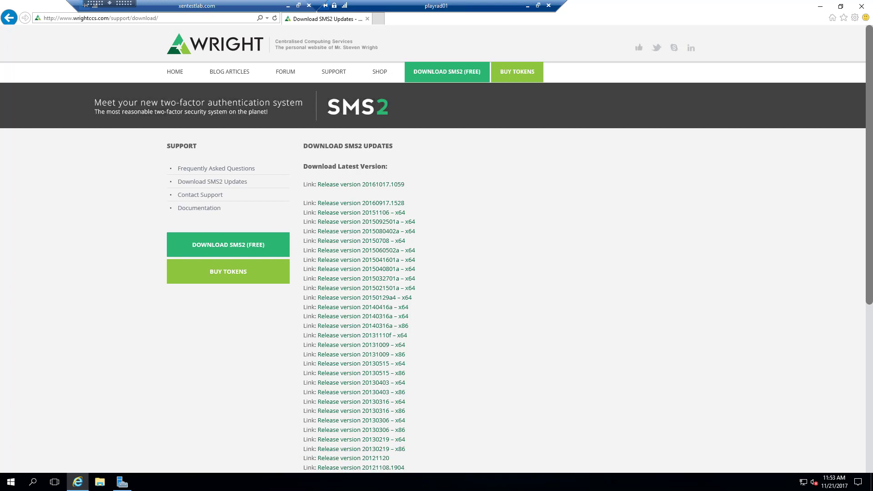
Save ntradping.zip from its ShareFile page, then close Internet Explorer.
click(207, 18)
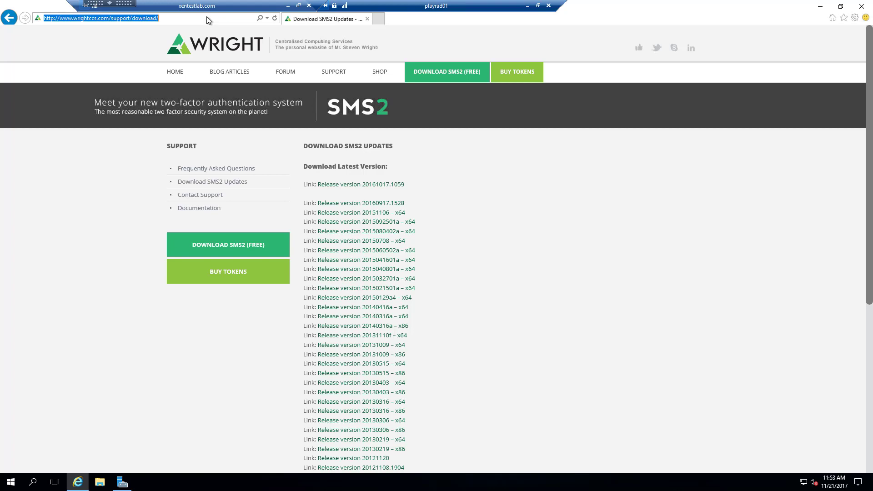
key(Return)
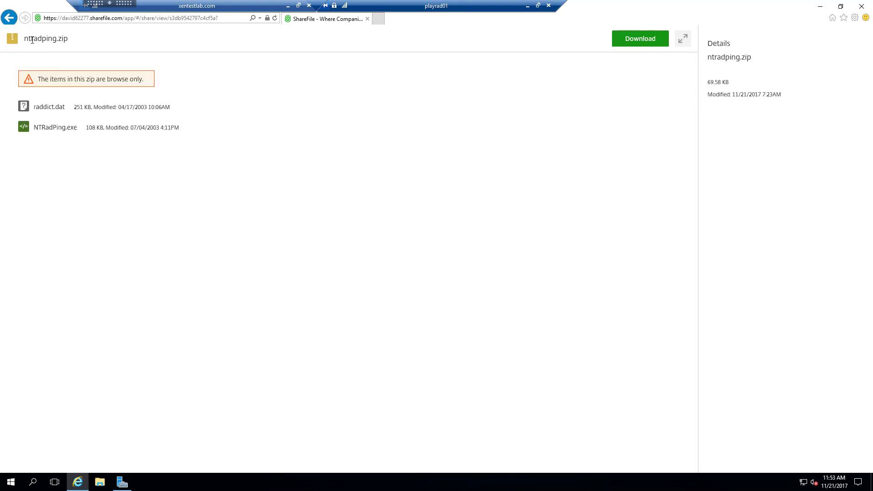
click(624, 38)
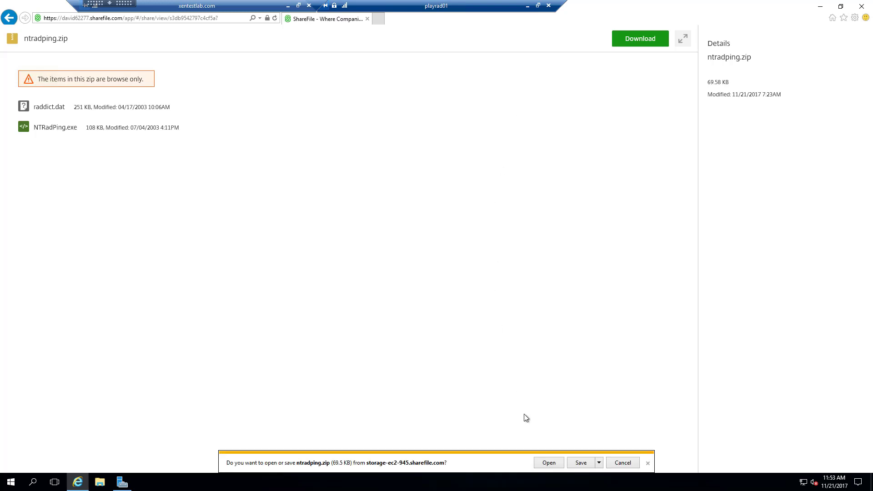
click(581, 463)
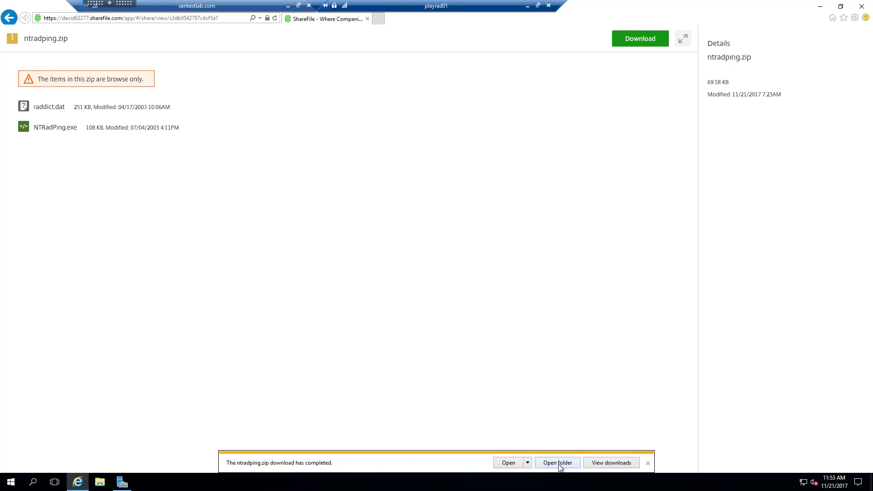
click(862, 6)
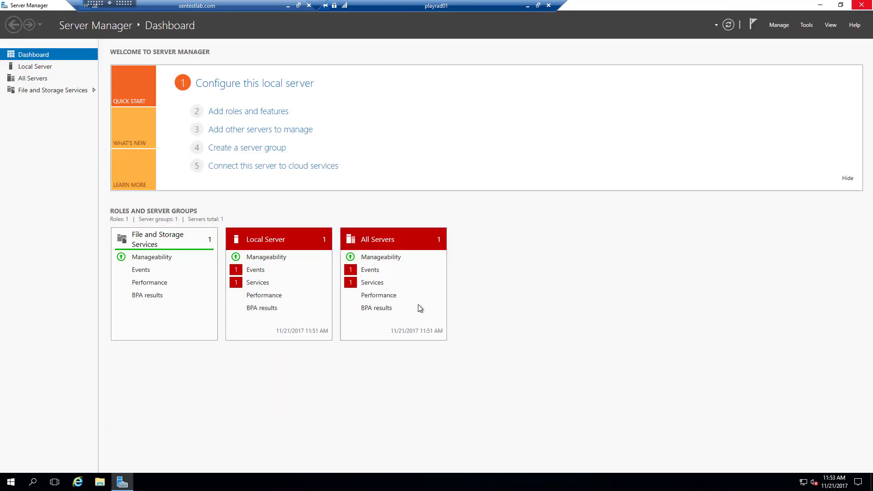
Run 'powershell' from the Run prompt to get an administrator PowerShell window.
right_click(11, 482)
click(34, 438)
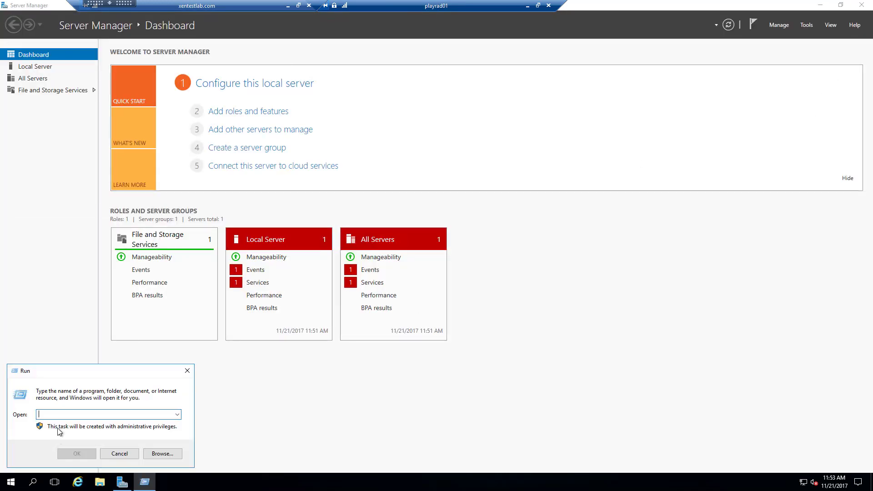
text(powershell)
key(Return)
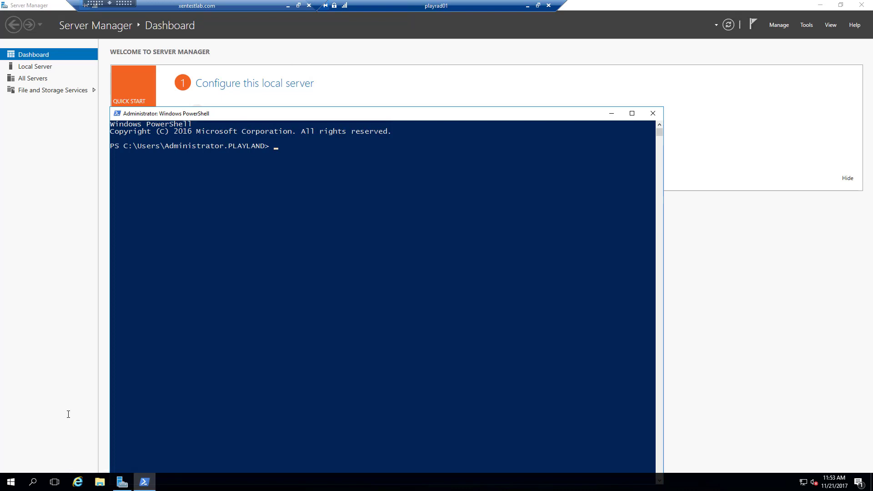
Unblock every file in Downloads with Unblock-File, import servermanager, and begin install-windowsfeature -Name npas.
text(gci .\Down)
key(Tab)
text(|)
text({unblock-file)
key(Tab)
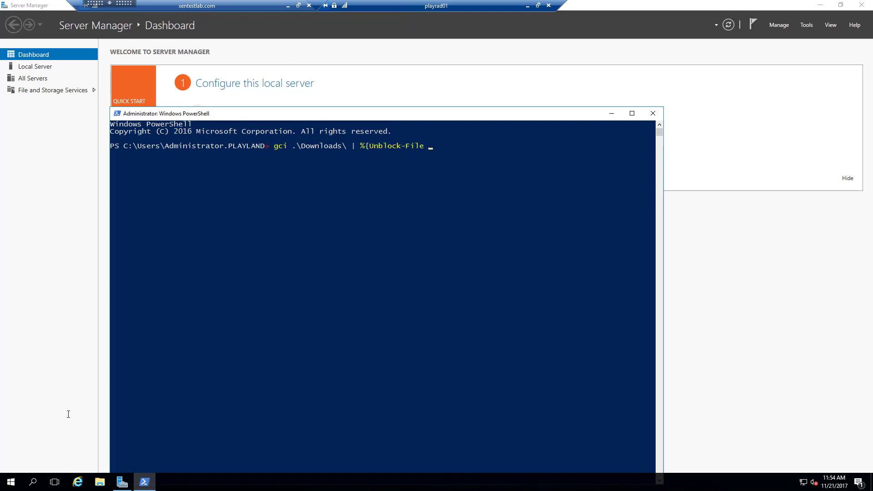
text($_.fullname})
key(Return)
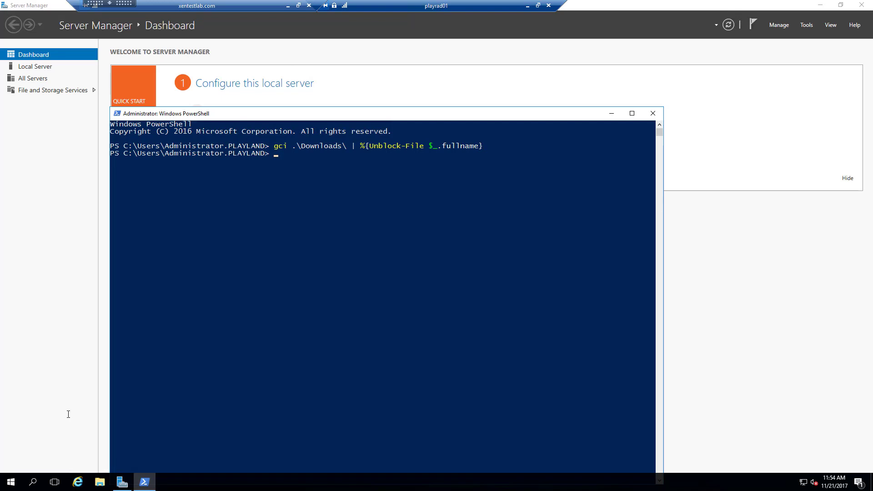
text(ipmo servermanager)
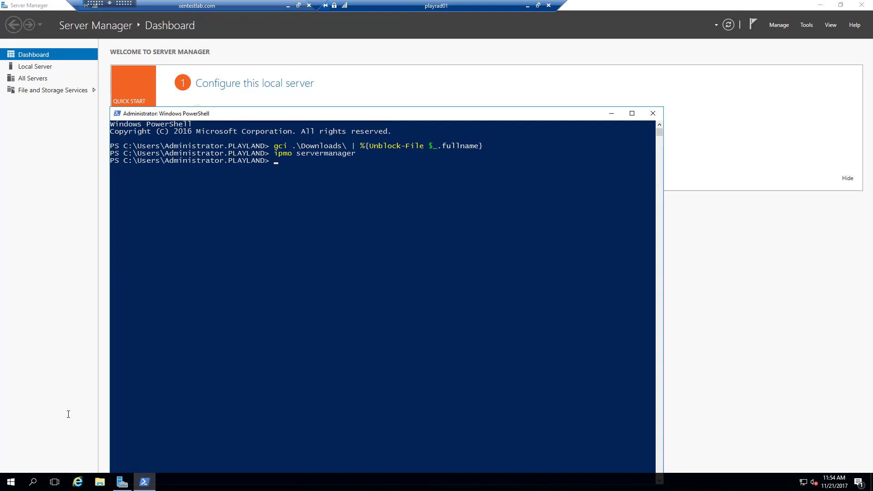
text(install-windowsfeature -Name np)
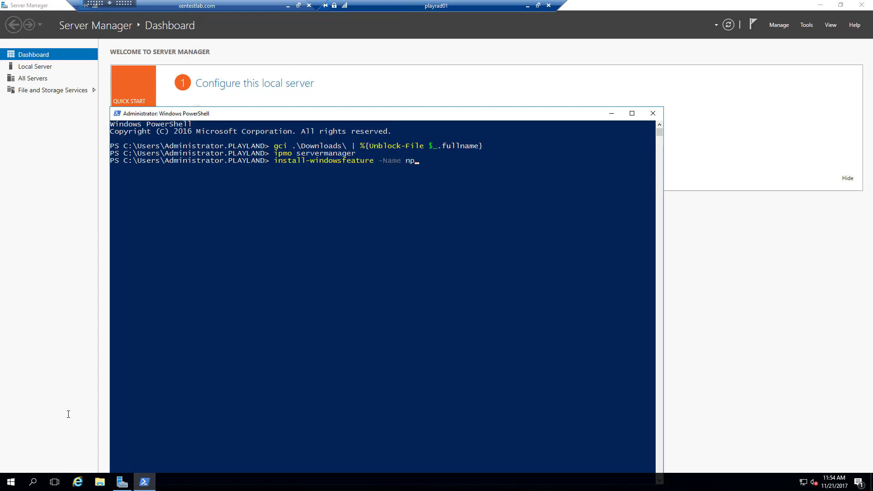
text(as -Vhd)
Run install-windowsfeature npas with -IncludeAllSubFeature and -IncludeManagementTools, finishing with Success True.
key(BackSpace)
key(BackSpace)
key(BackSpace)
text(i)
key(Tab)
text(-in)
key(Tab)
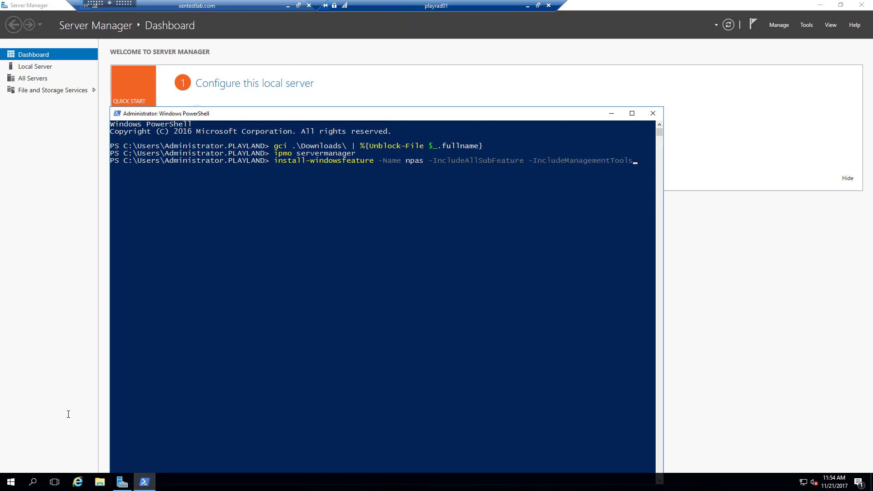
key(Return)
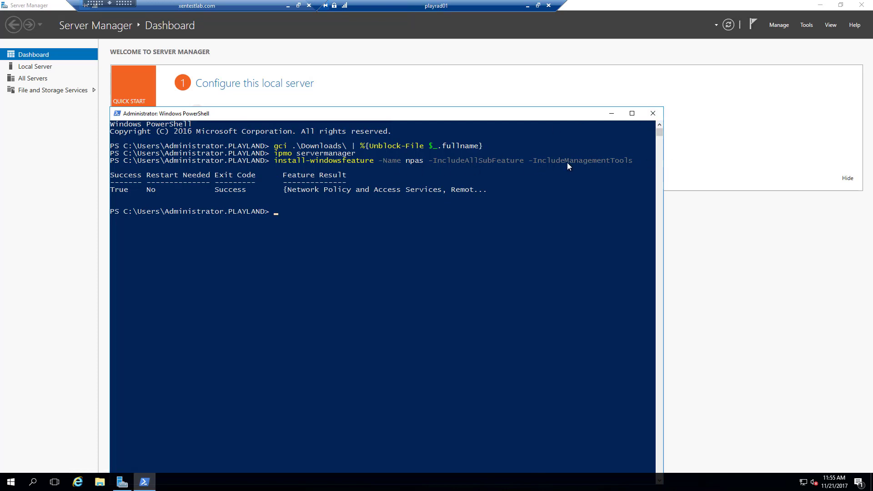
Close PowerShell and start Network Policy Server from Windows Administrative Tools.
click(653, 113)
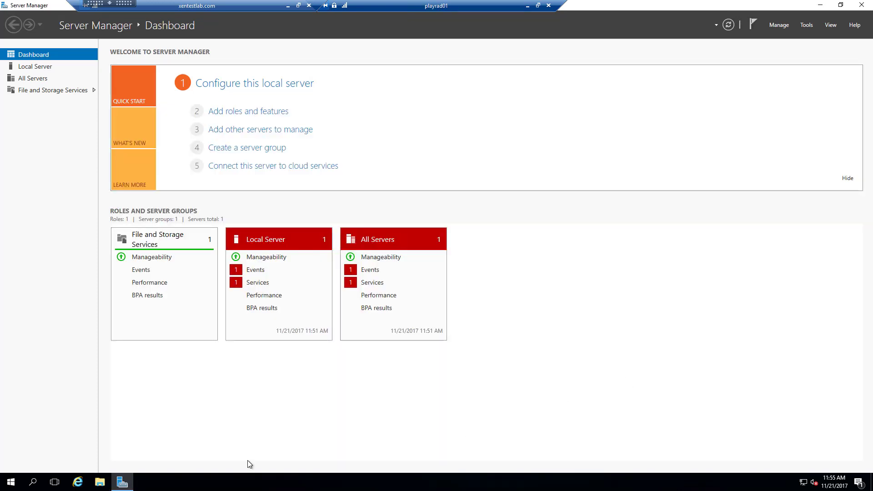
click(11, 482)
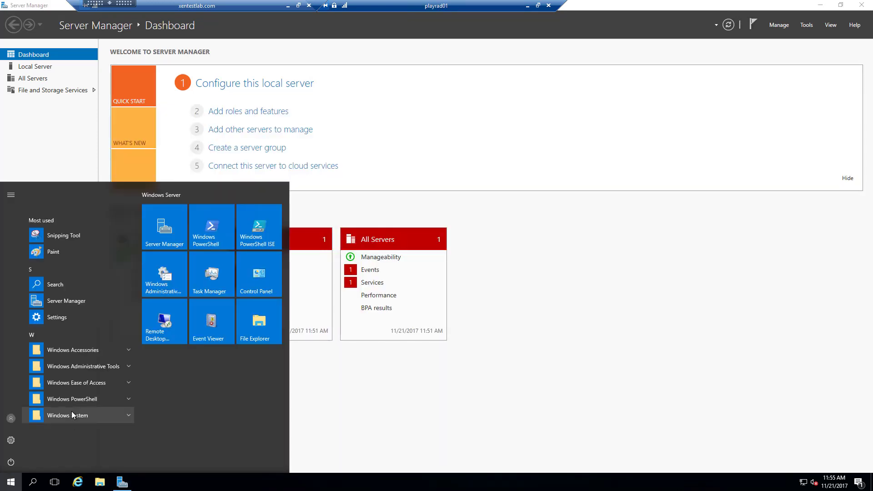
click(91, 366)
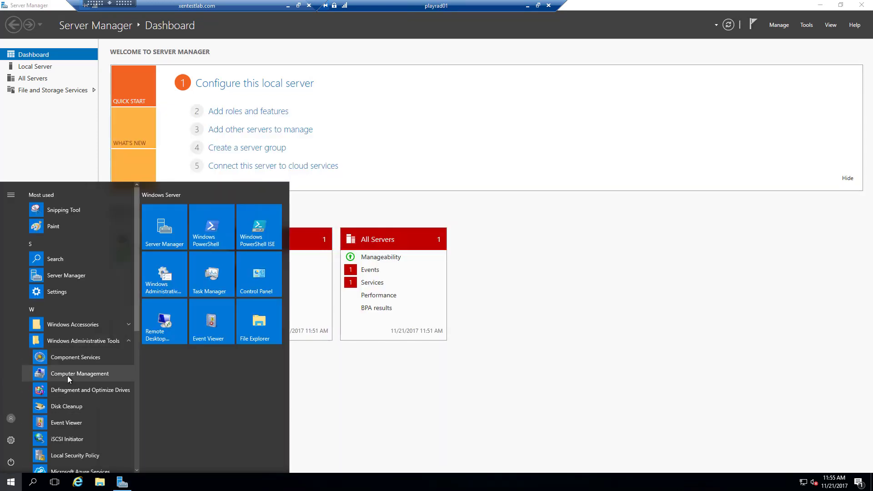
scroll(69, 376, down, 1)
scroll(79, 396, down, 1)
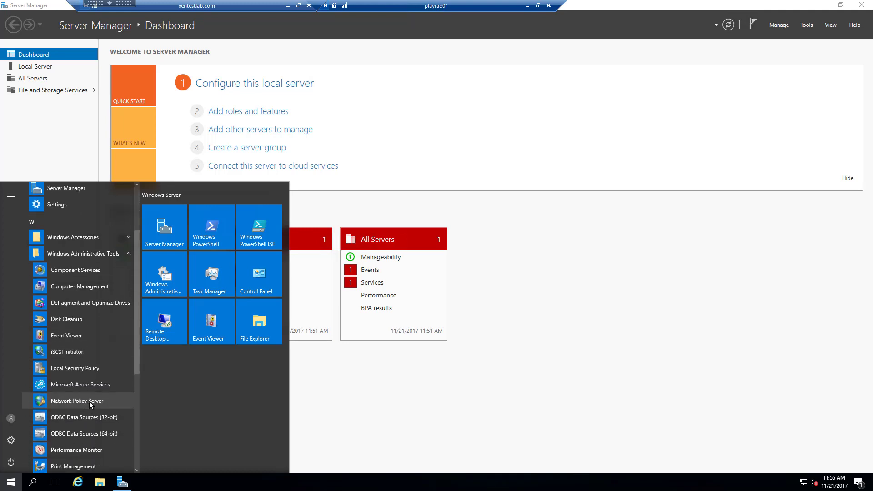
click(67, 401)
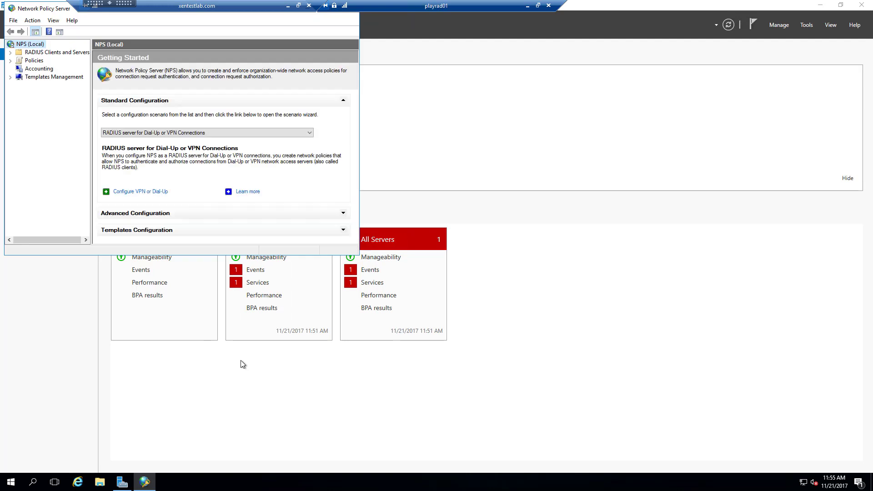
Set the 'Connections to other access servers' network policy to Grant access, ignoring user dial-in properties.
double_click(60, 8)
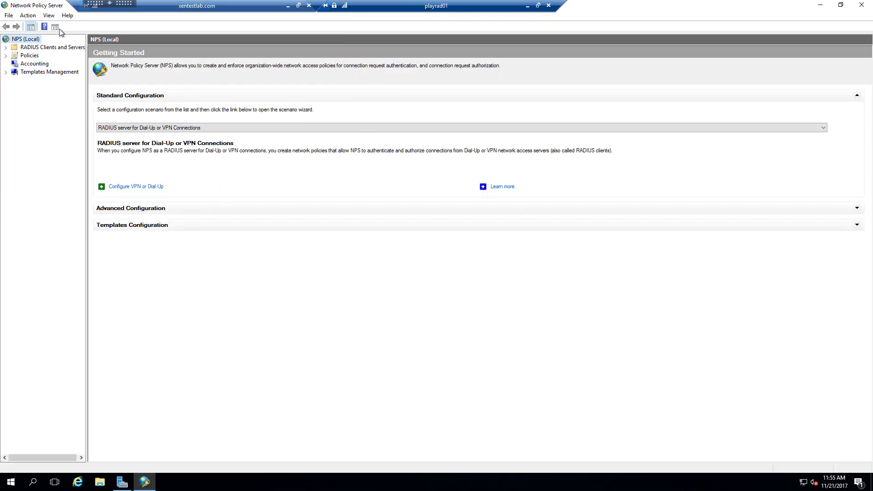
click(6, 55)
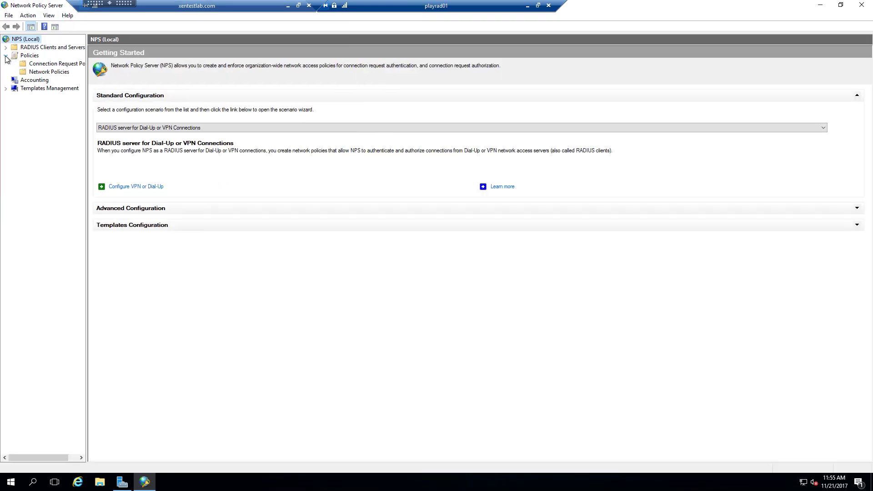
click(36, 73)
click(137, 97)
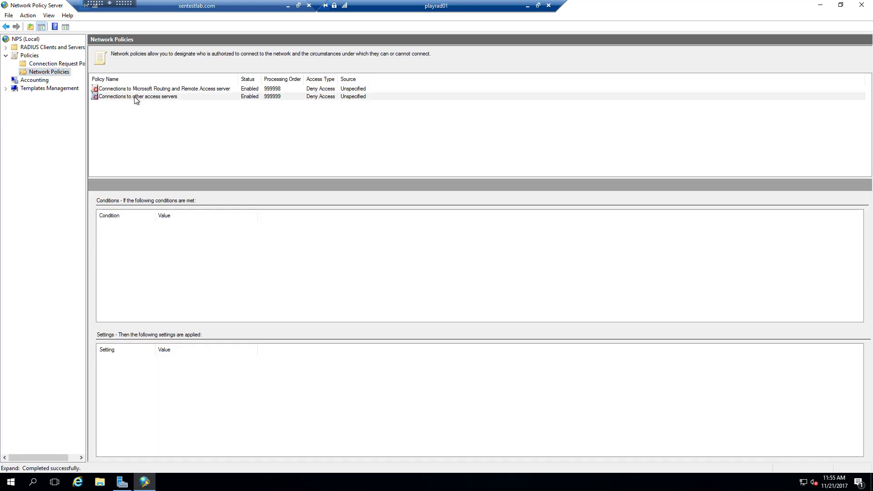
double_click(138, 97)
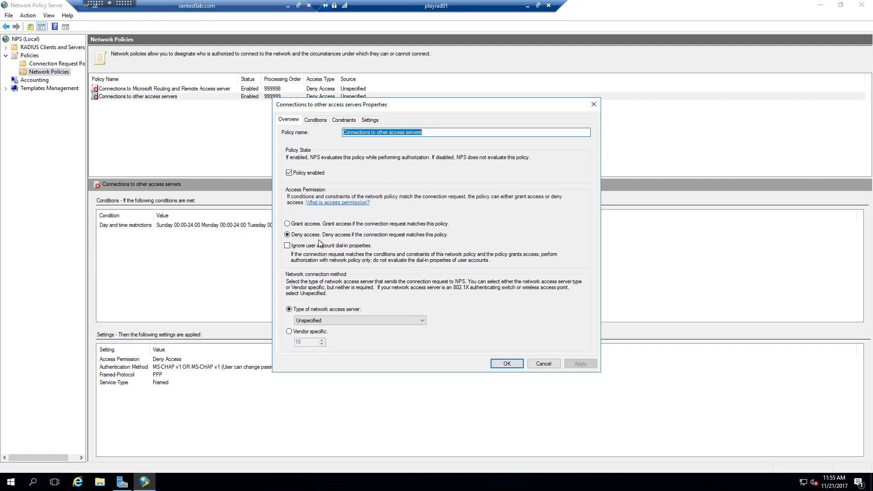
click(297, 225)
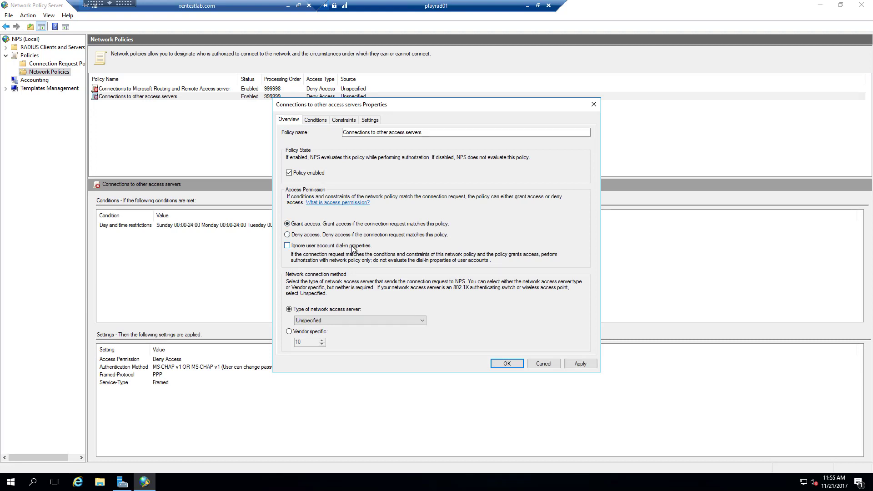
click(288, 246)
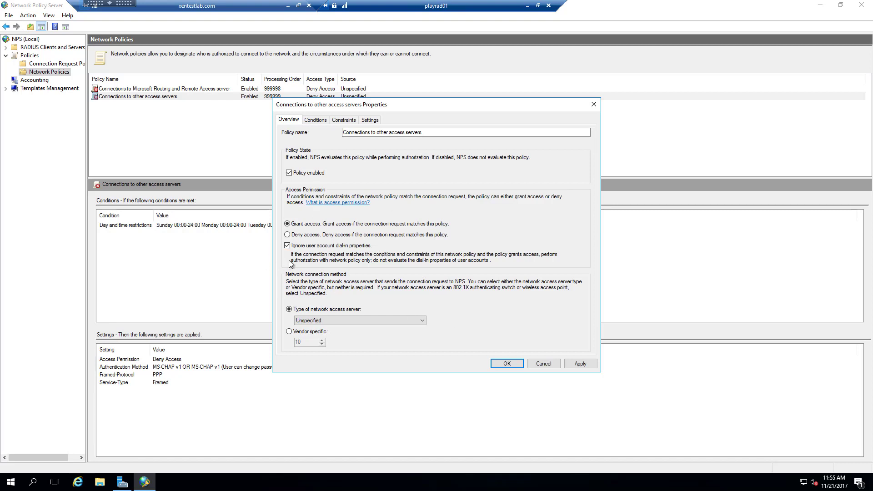
click(506, 364)
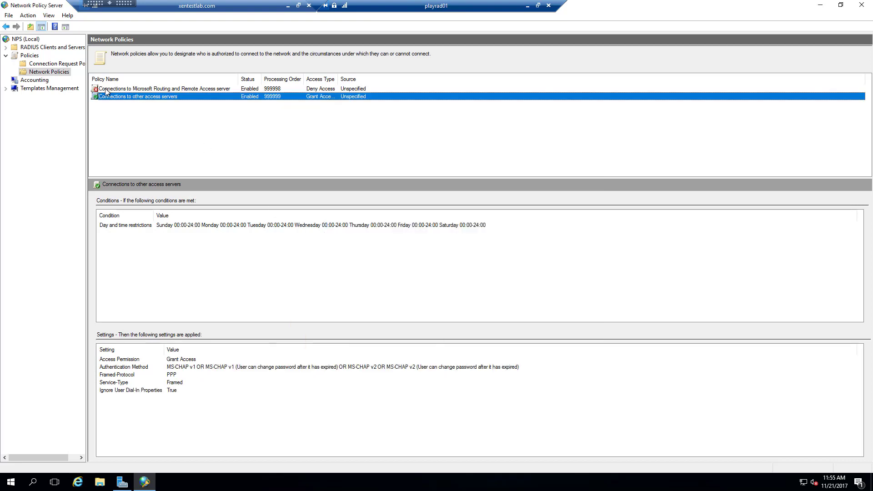
Start a new RADIUS client named Local at address 10.100.115.240.
click(6, 47)
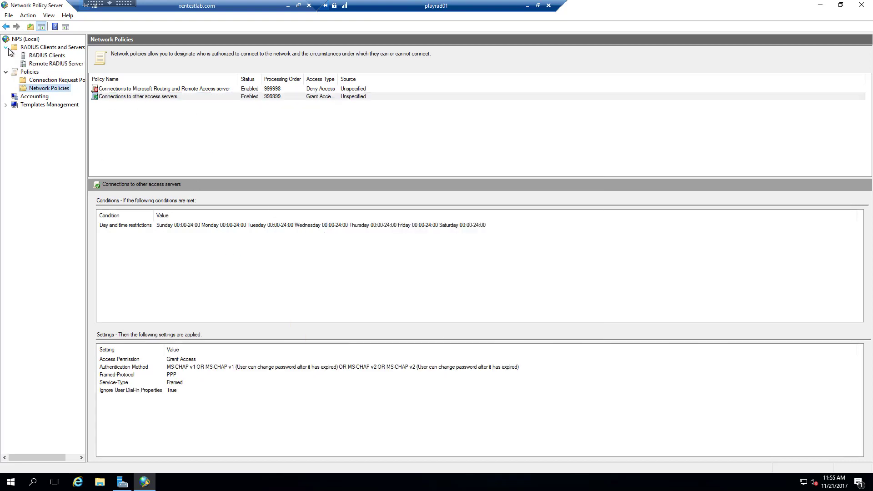
click(34, 55)
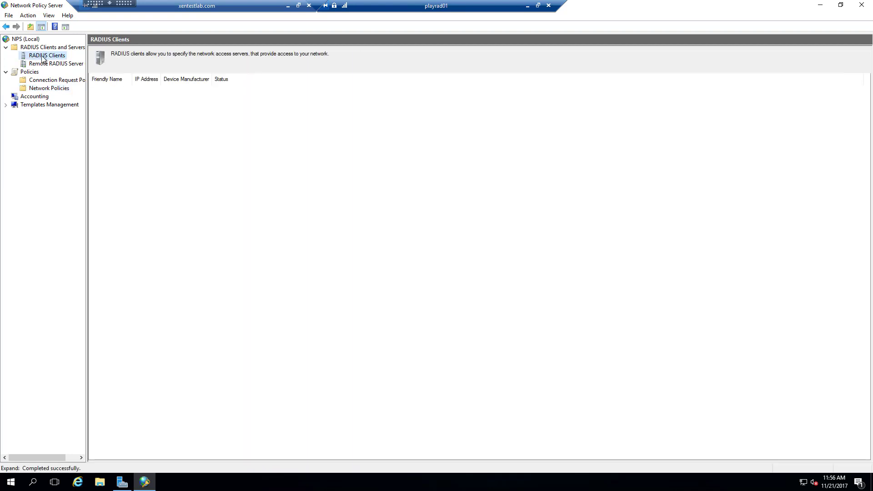
right_click(42, 57)
click(63, 62)
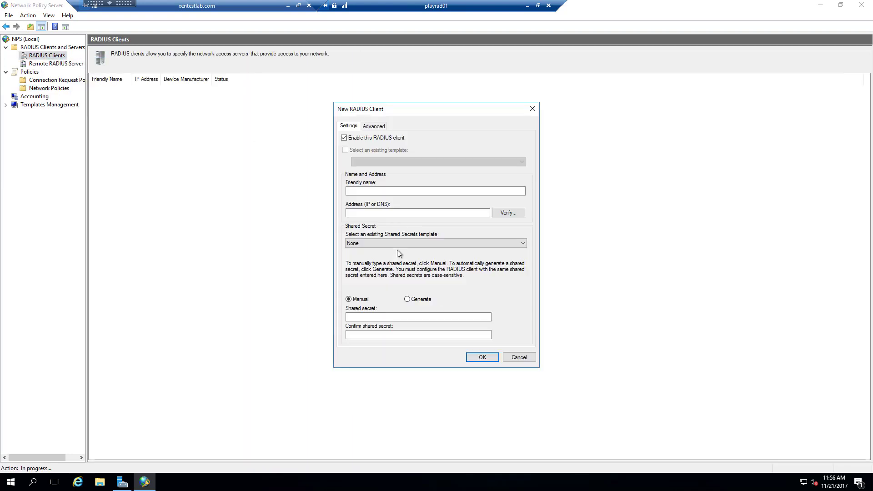
click(417, 190)
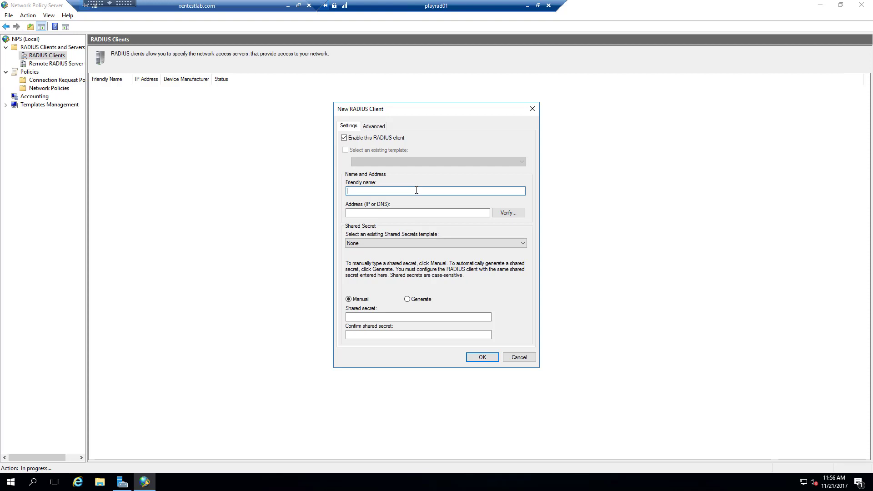
text(Local)
key(Tab)
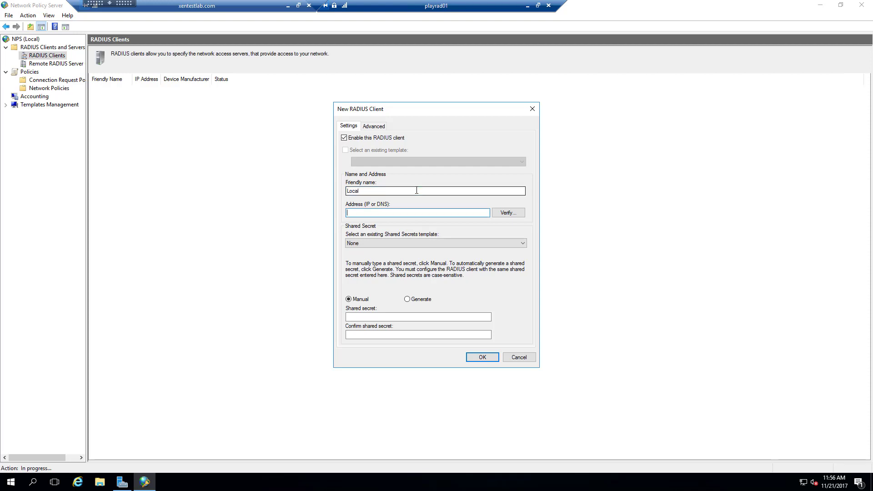
text(10.100.115.240)
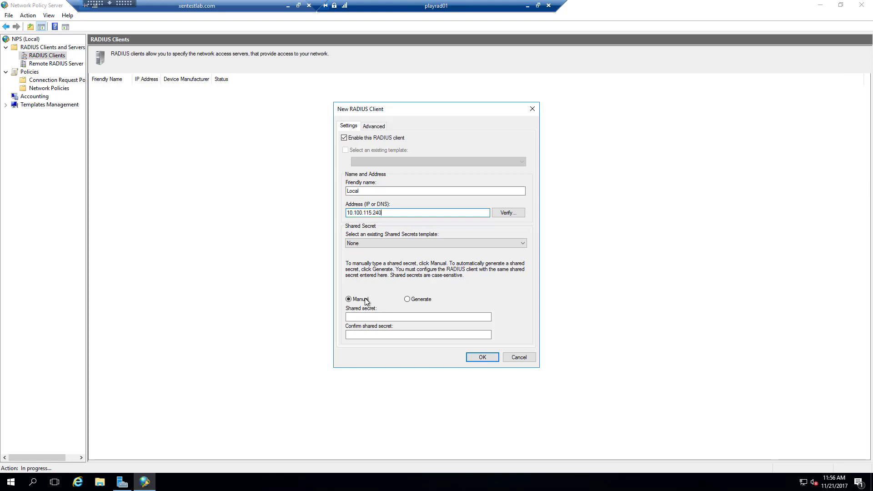
Enter and confirm a shared secret, then briefly try a generated random secret instead.
click(363, 316)
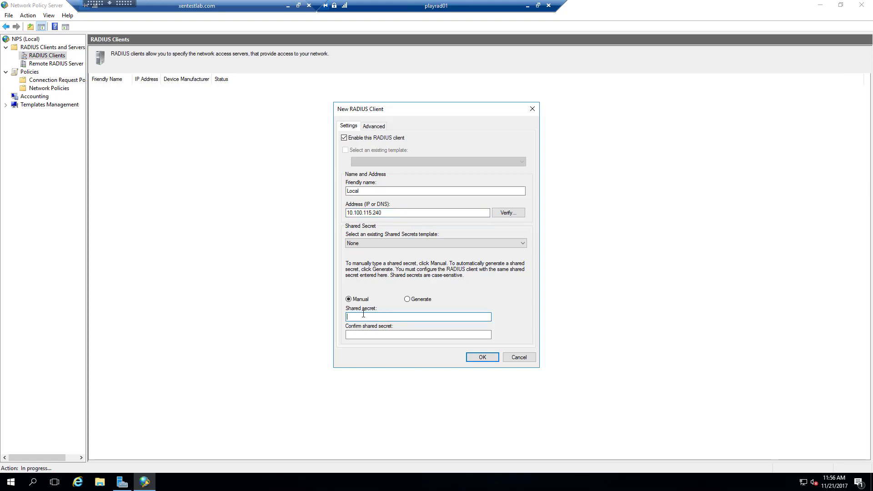
text(******)
key(Tab)
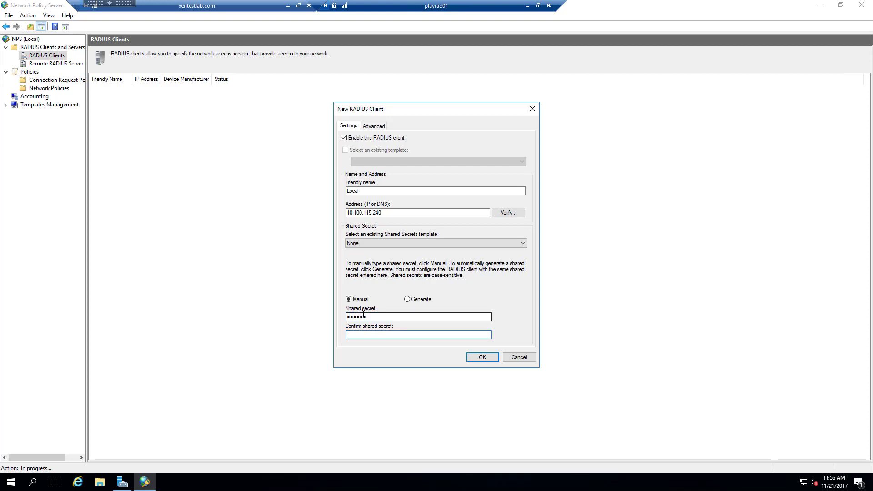
text(******)
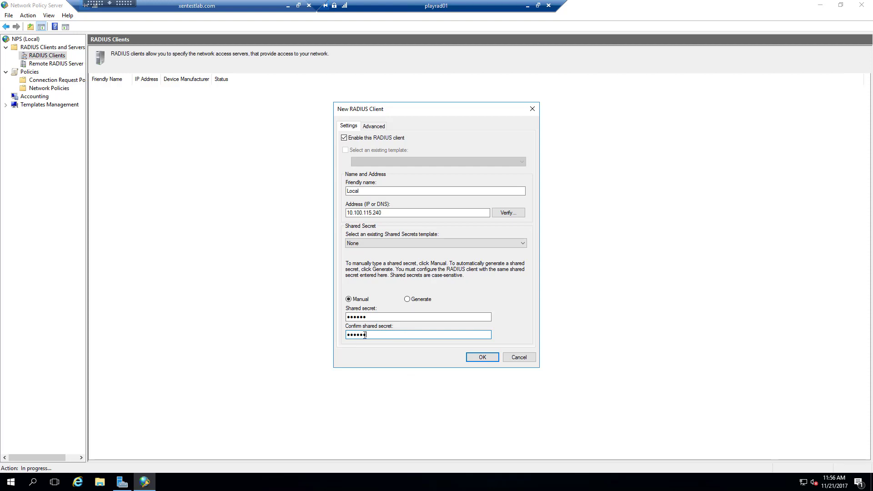
click(408, 300)
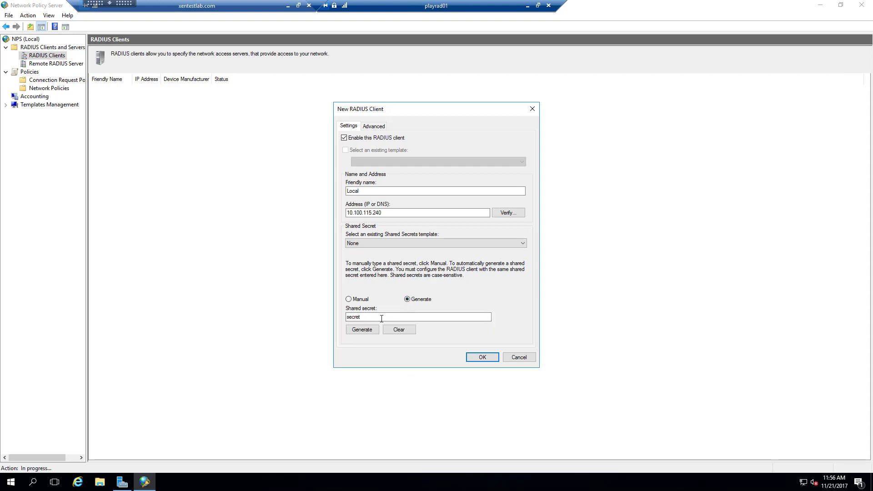
click(356, 330)
drag(489, 317, 541, 321)
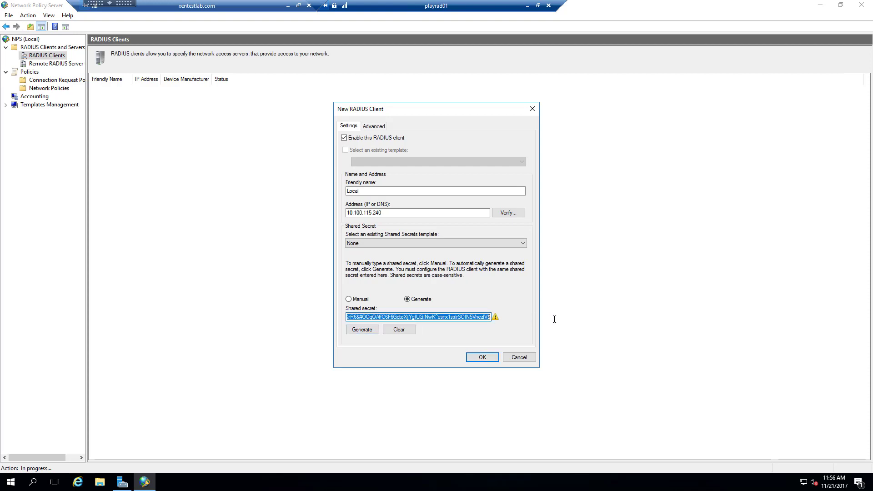
Return to a manual shared secret, retype and confirm it, and save the Local client.
click(359, 299)
click(390, 315)
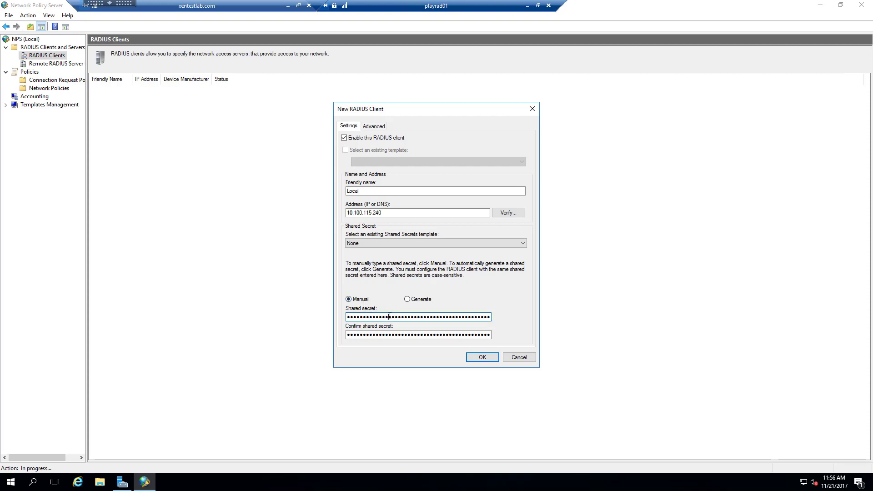
double_click(390, 316)
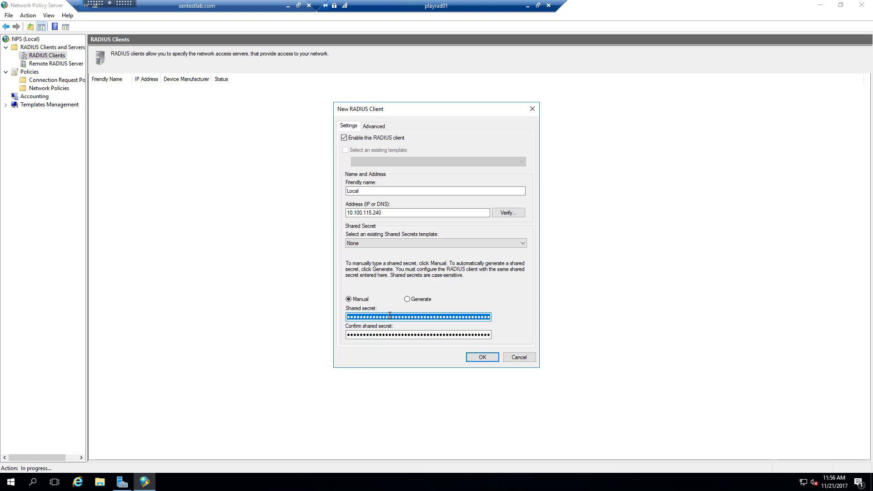
text(••••••)
key(Tab)
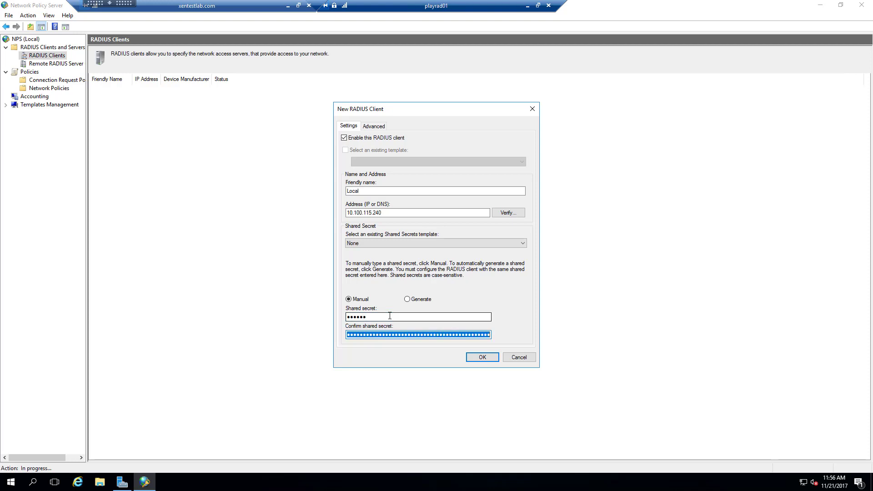
text(••••••)
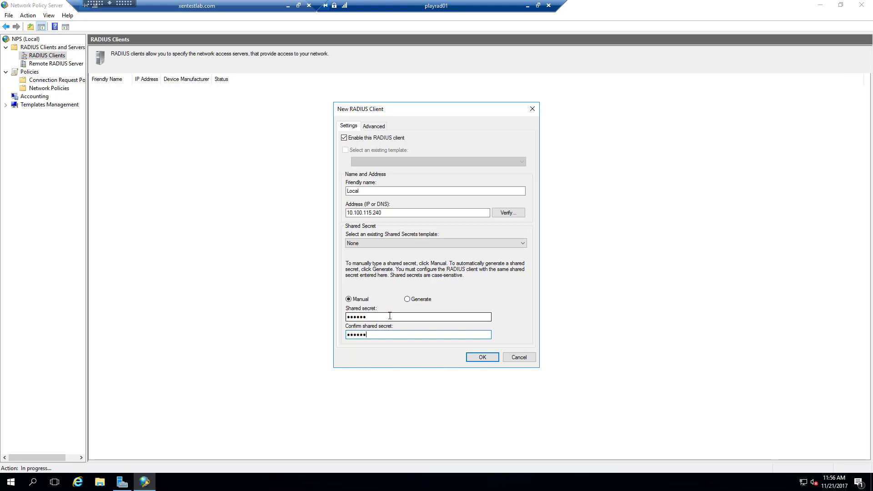
click(476, 361)
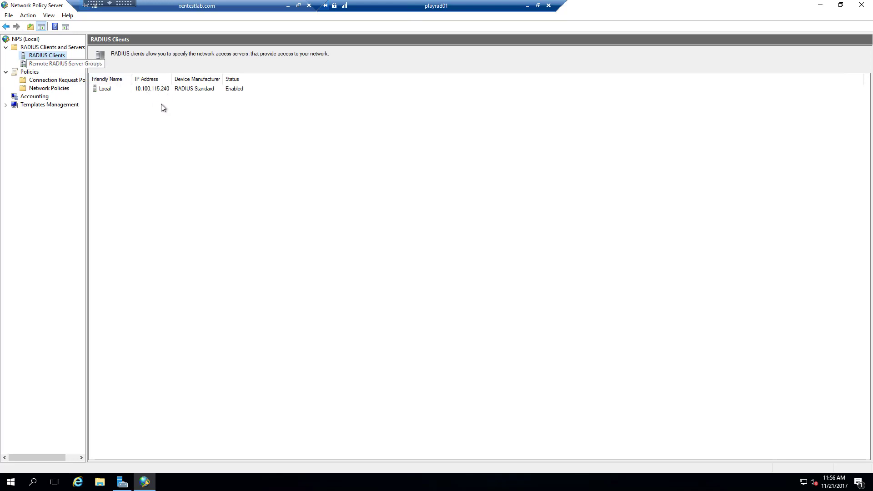
Add RADIUS client 'Netscaler NSIP' at 10.100.115.220 with a confirmed shared secret.
right_click(59, 55)
click(79, 60)
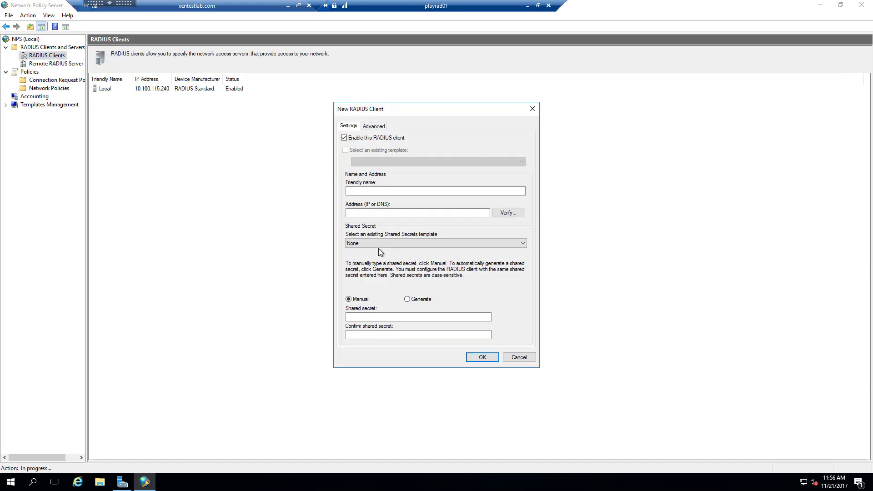
click(381, 191)
text(Netscaler NSIP)
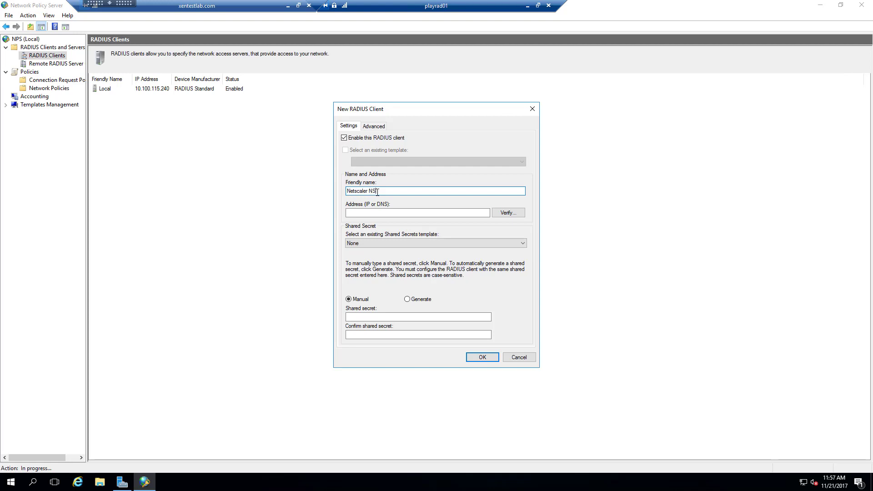
click(390, 213)
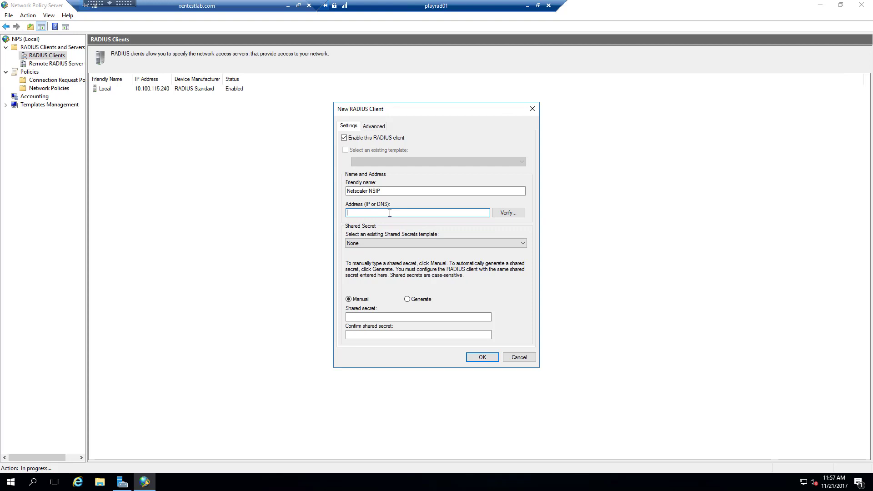
text(10.100.115.220)
click(370, 317)
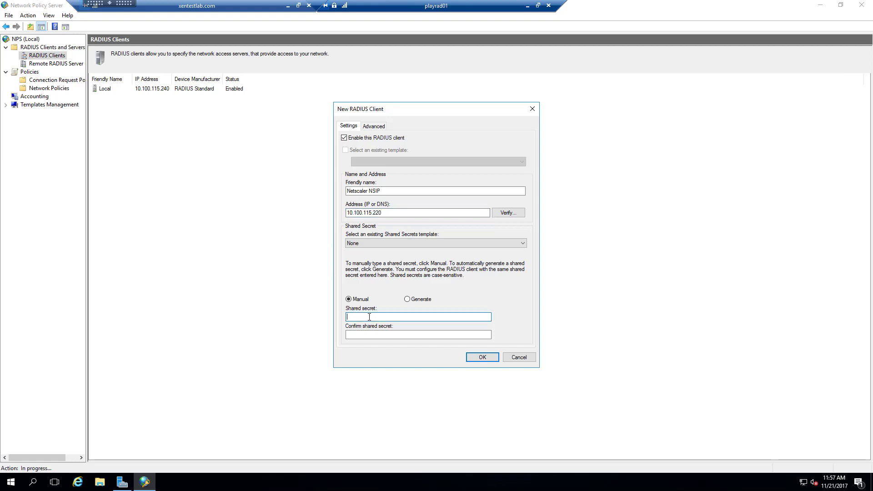
text(******)
key(Tab)
text(******)
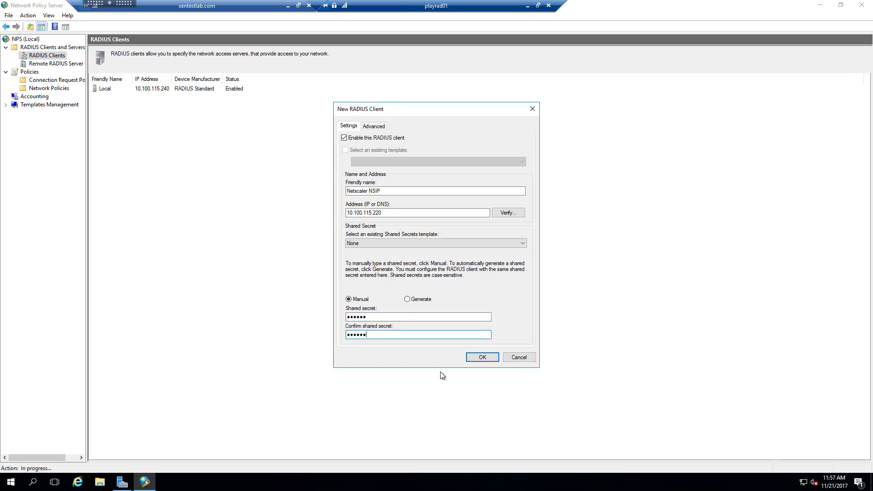
click(470, 358)
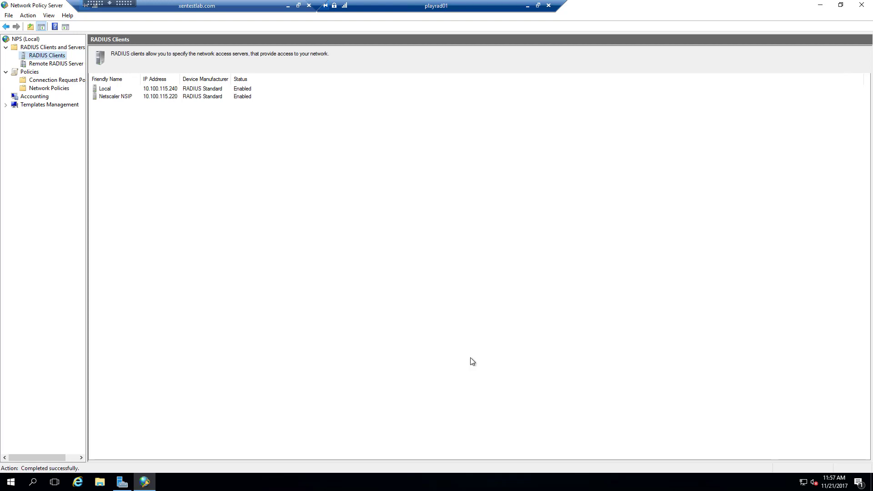
Create a new RADIUS client named Netscaler SNIP at address 10.100.115.2.
right_click(47, 55)
click(67, 61)
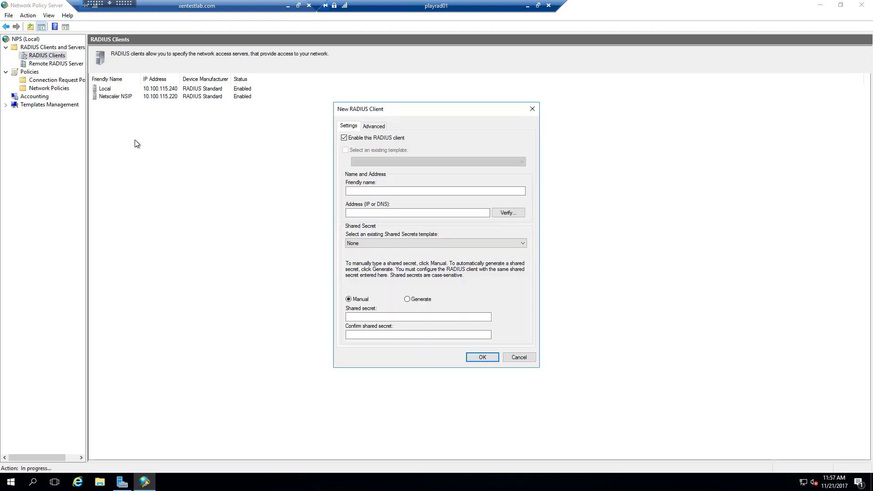
click(373, 191)
text(Netscaler SNIP)
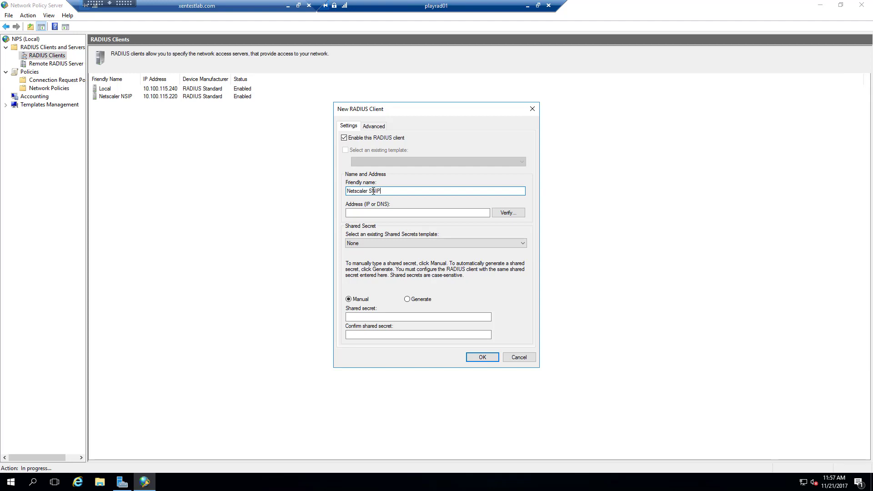
key(Tab)
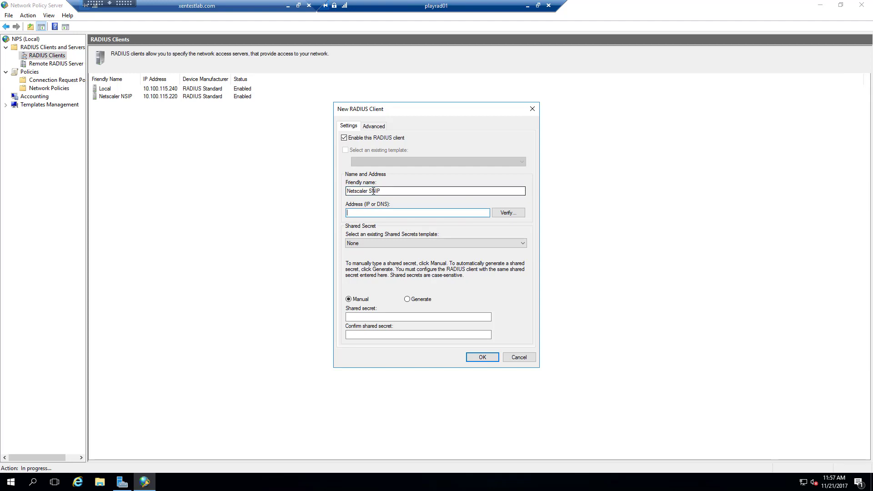
text(10.100.115.2)
Enter and confirm the shared secret, save the client, and open File Explorer.
click(367, 317)
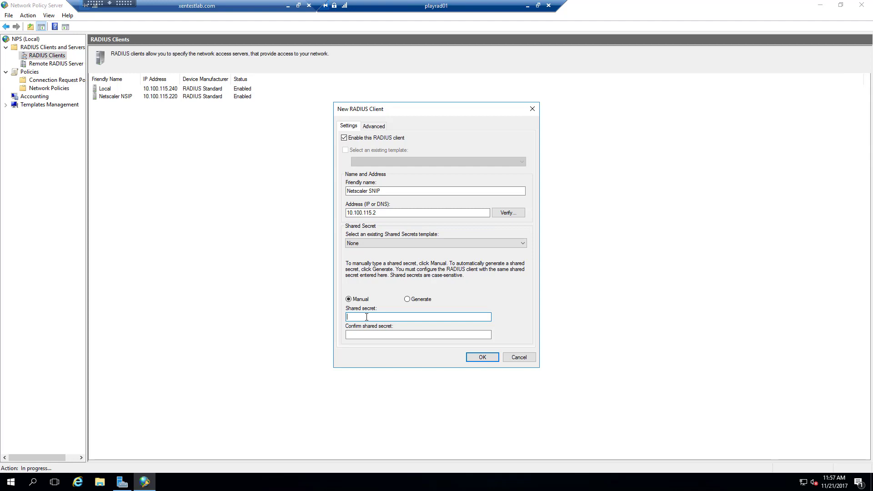
text(secret)
key(Tab)
text(secret)
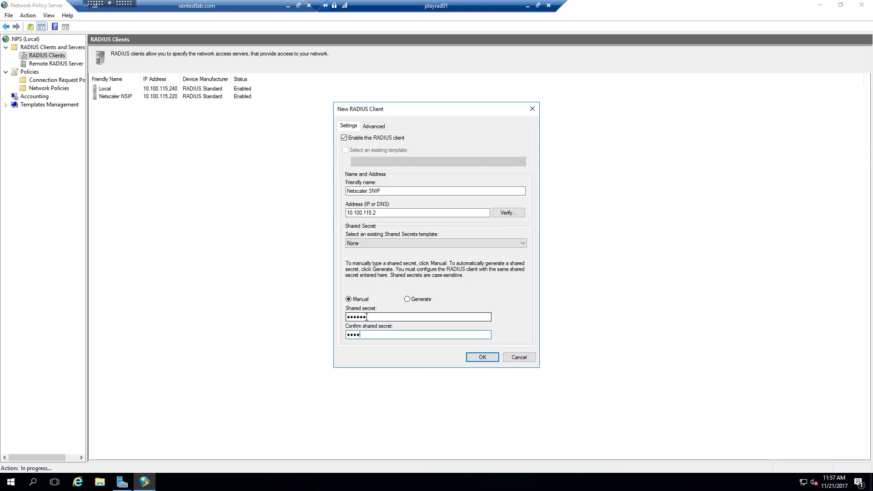
key(Return)
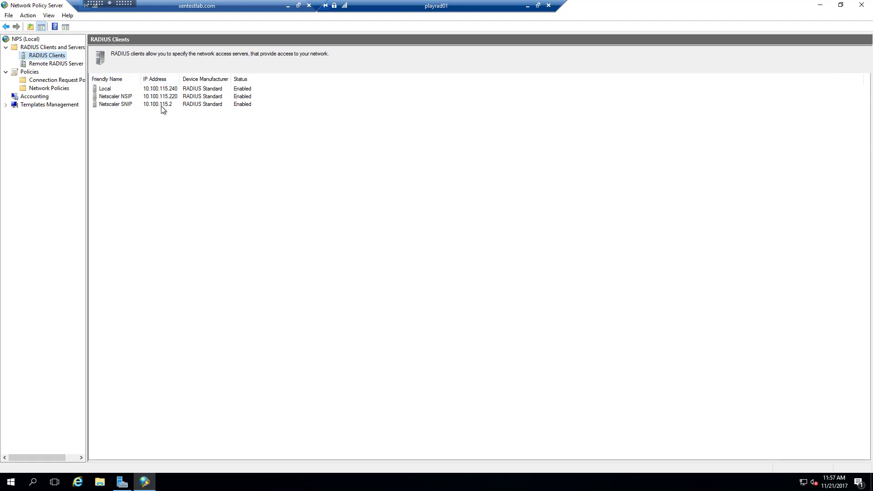
click(106, 480)
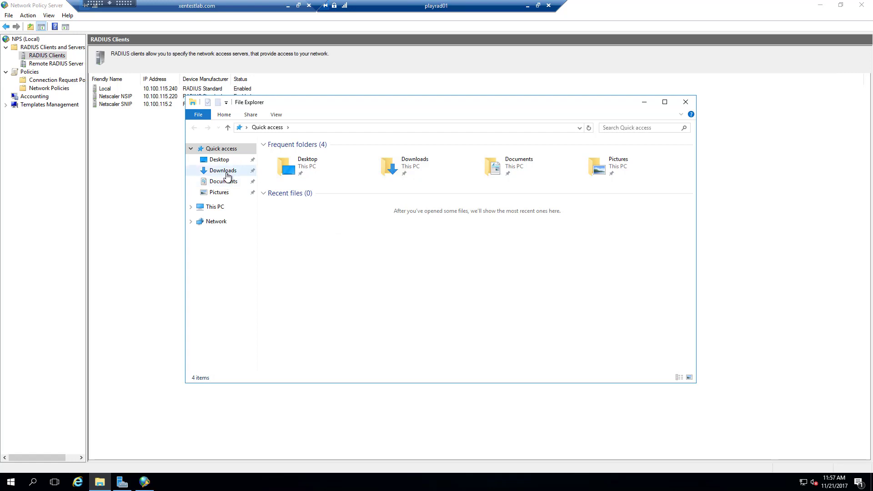
Launch the SMS2Setup installer from Downloads and choose the Custom setup type.
click(227, 176)
click(297, 167)
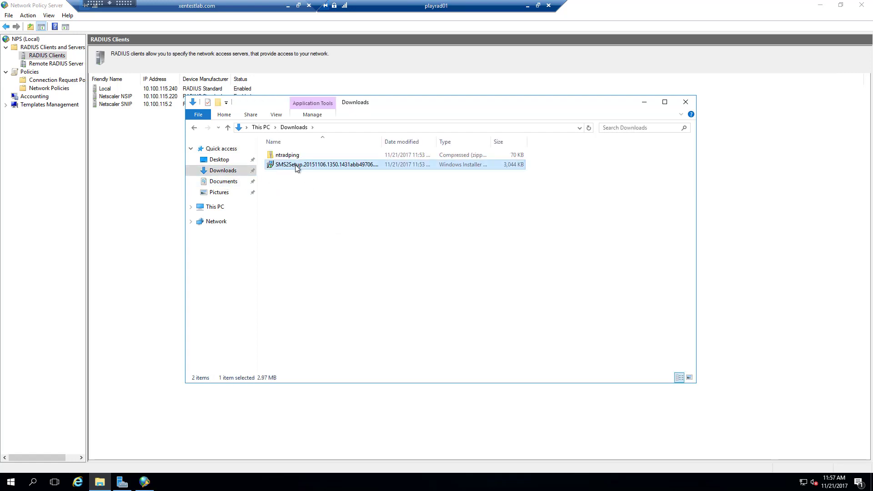
right_click(297, 168)
click(315, 175)
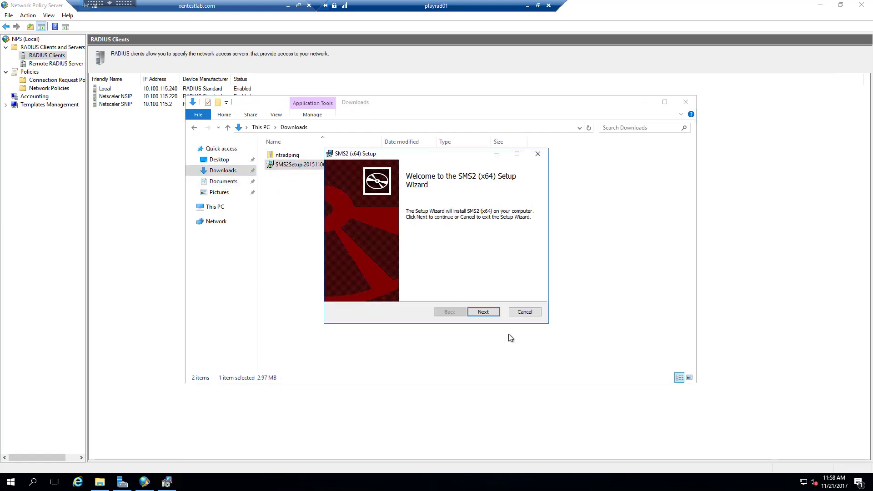
click(487, 312)
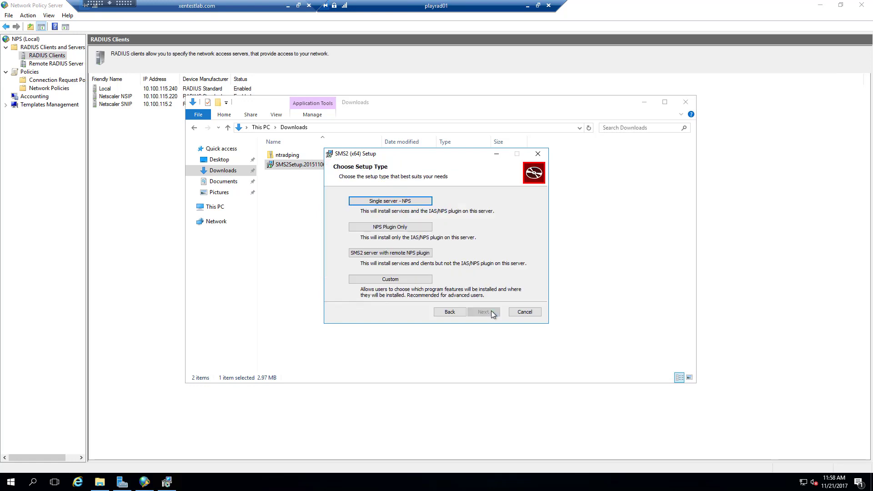
click(399, 279)
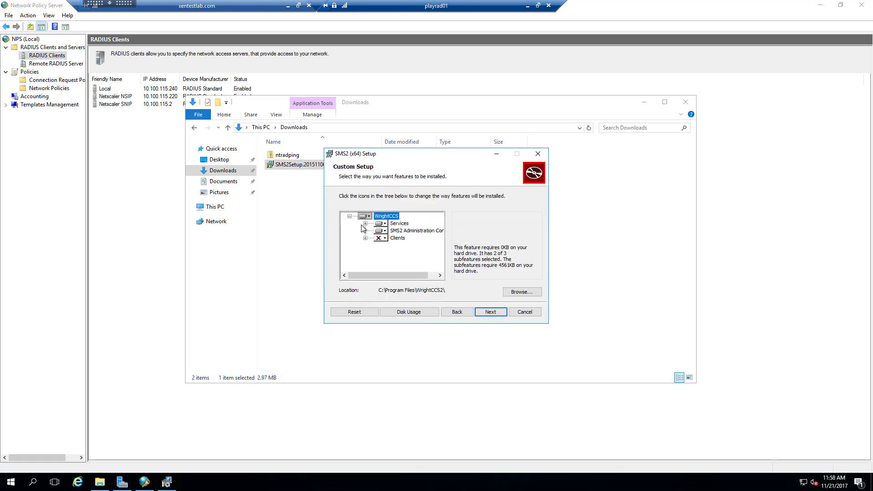
Exclude CloudSMS and Citrix Web Interface Customization, install all Clients features, and continue.
click(365, 224)
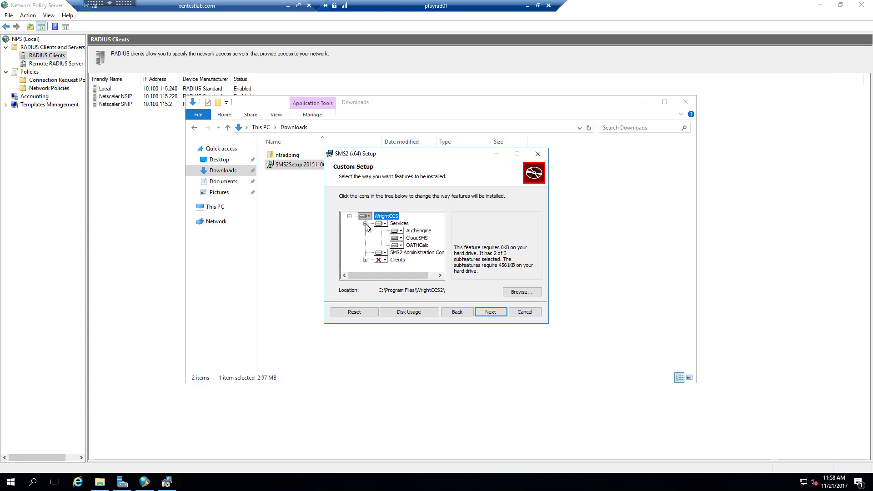
click(401, 238)
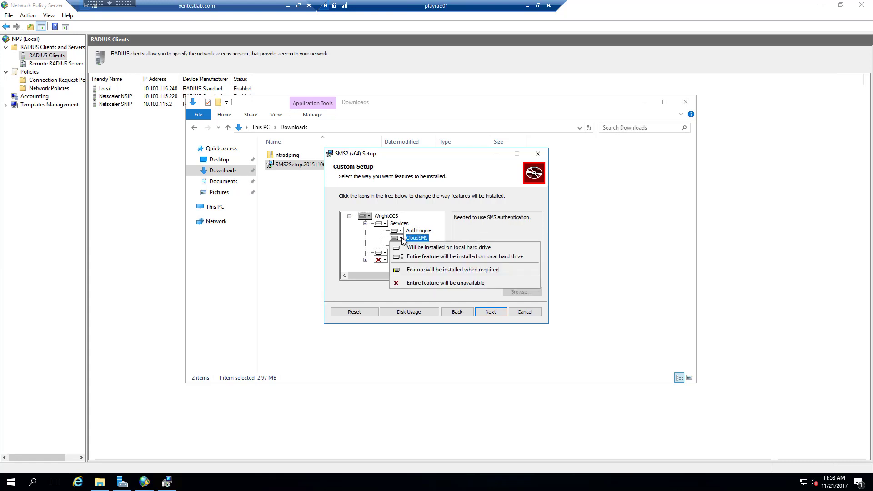
click(416, 283)
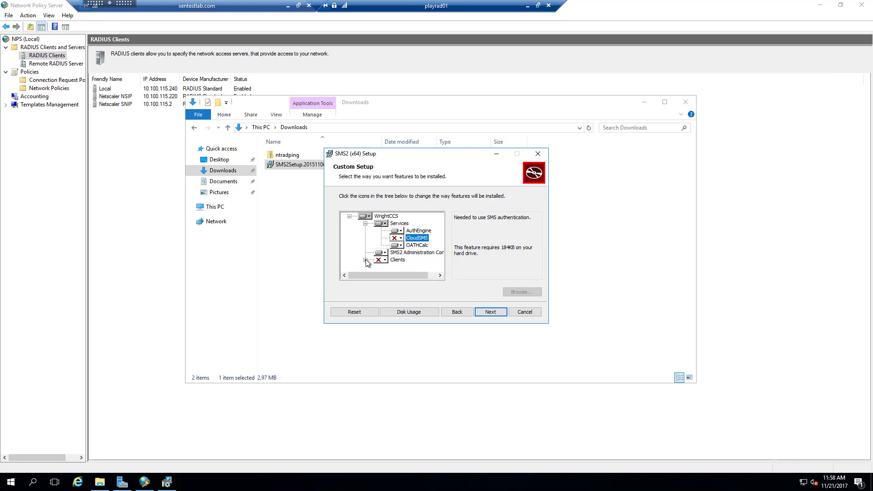
click(381, 260)
click(393, 279)
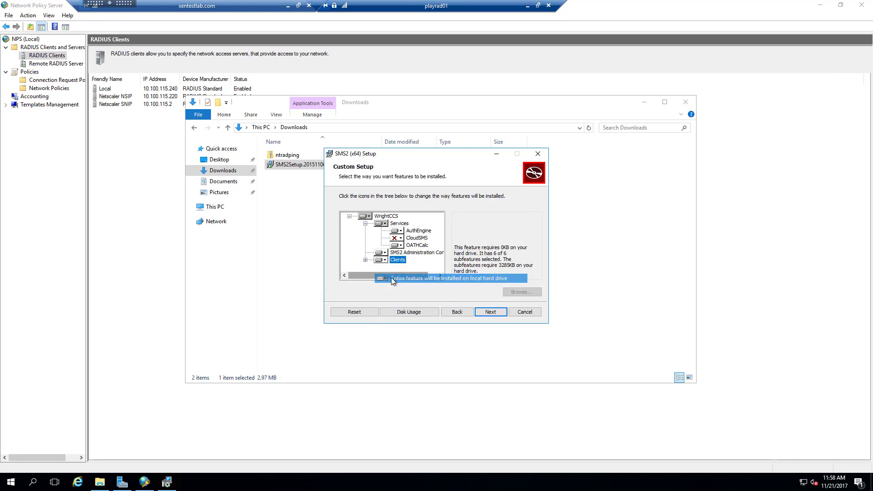
click(365, 259)
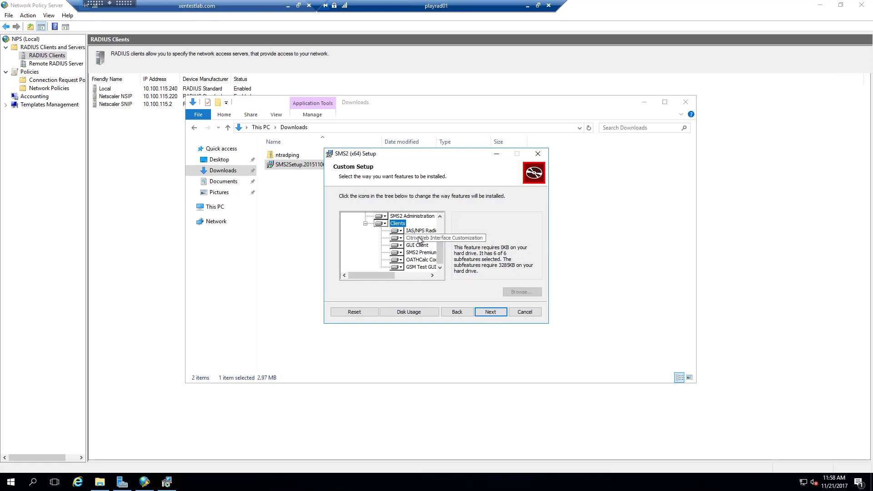
click(397, 237)
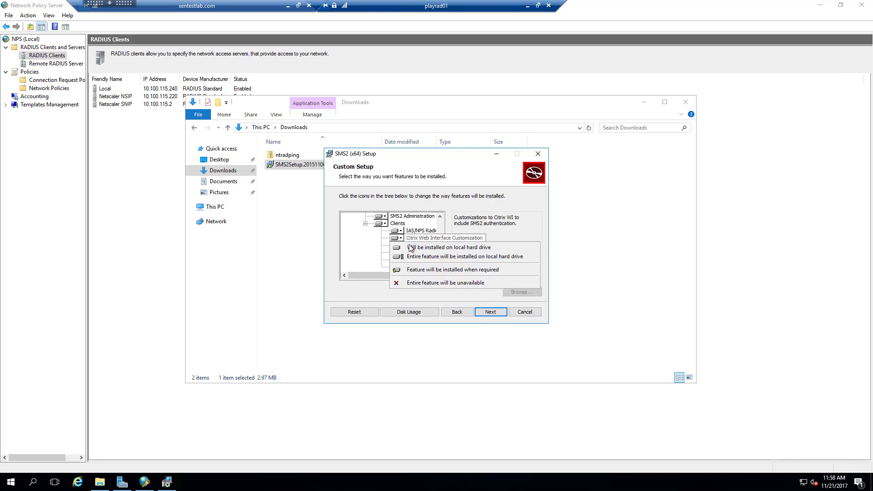
click(413, 283)
scroll(400, 249, up, 3)
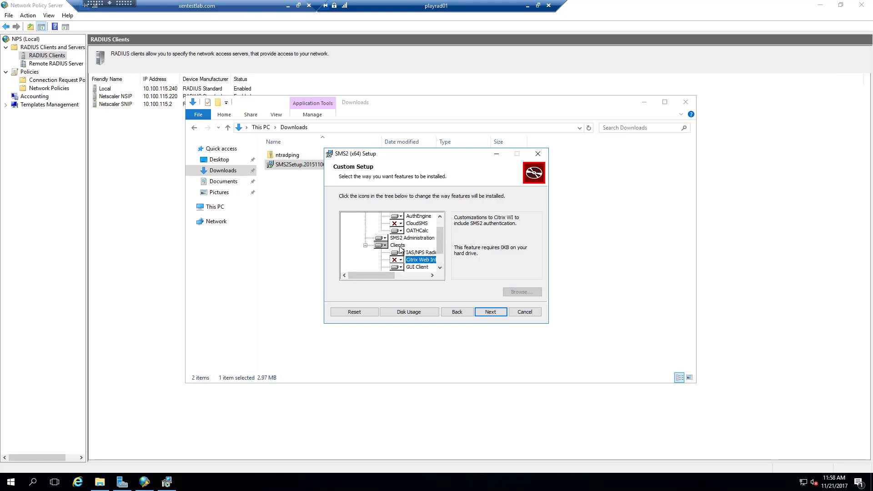
scroll(400, 250, down, 3)
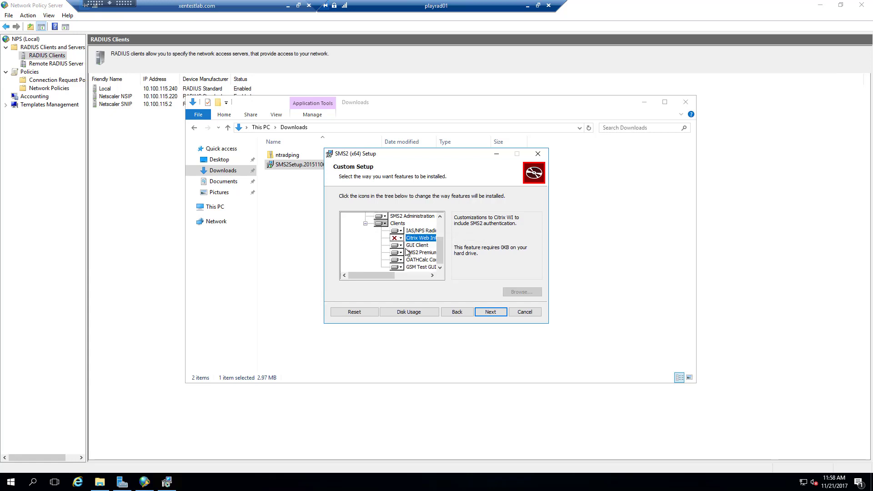
scroll(408, 251, up, 2)
scroll(408, 251, down, 2)
scroll(409, 250, up, 2)
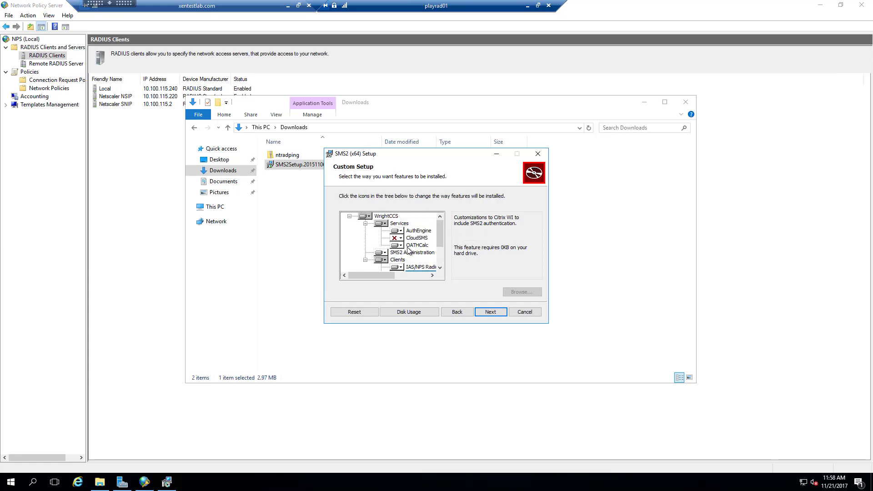
click(490, 312)
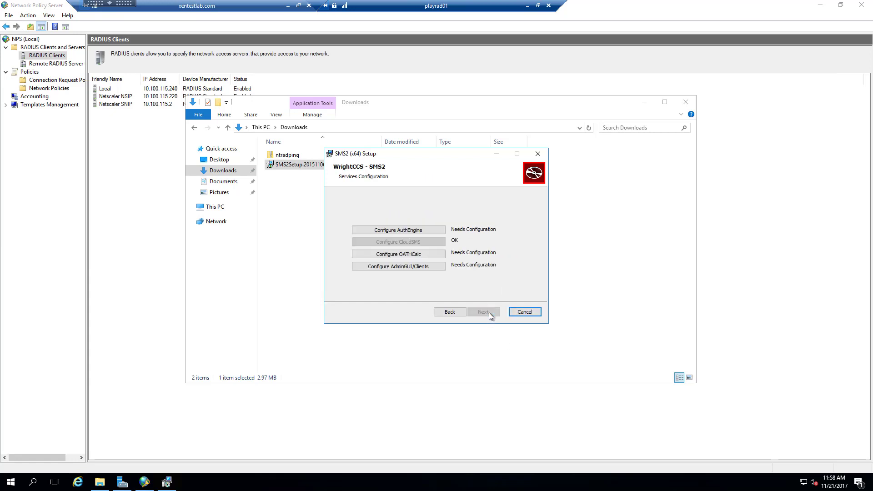
Paste the AuthEngine license, confirm it is valid until 12/31/2022, and continue.
click(399, 231)
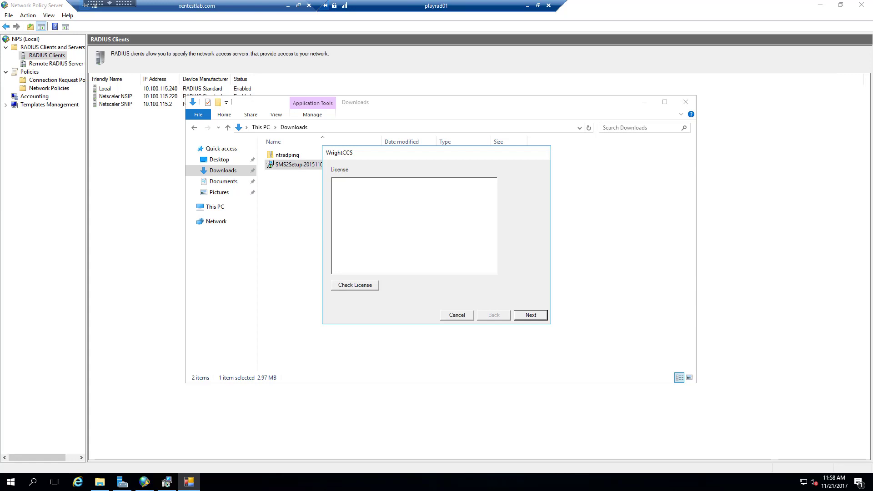
click(388, 202)
key(ctrl+v)
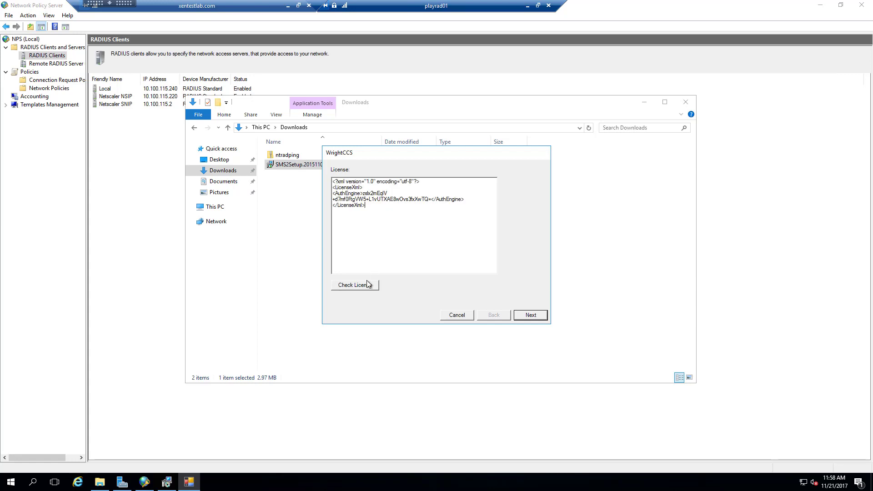
click(353, 290)
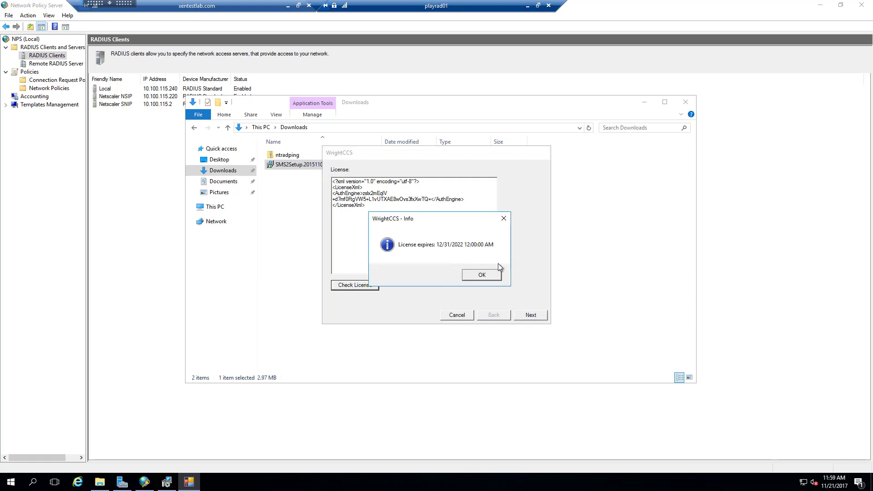
click(490, 275)
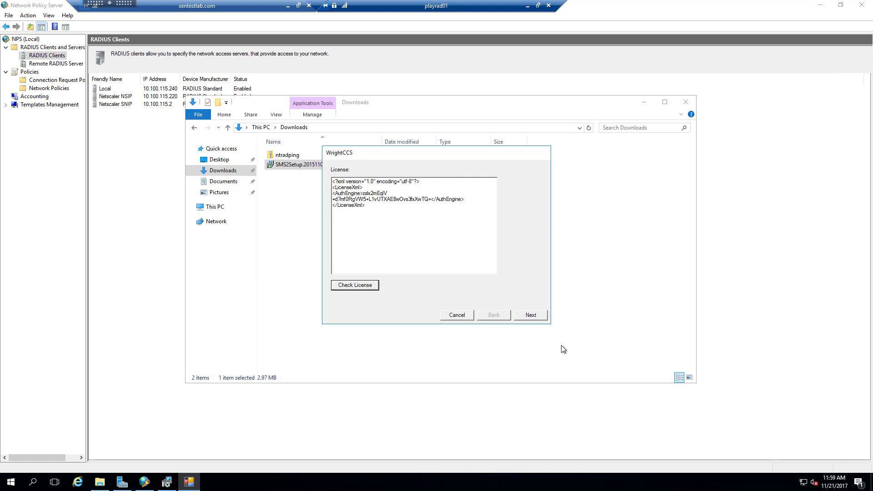
click(531, 315)
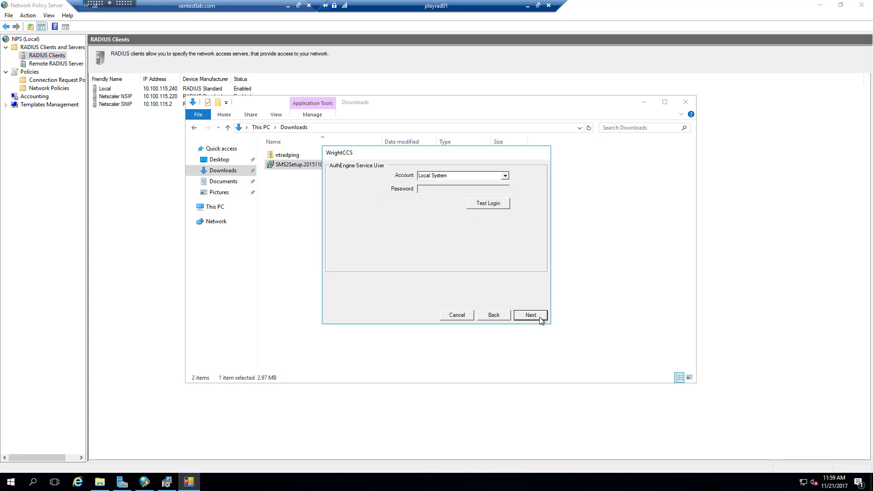
Keep the Local System service account and bind AuthEngine to address 0.0.0.0.
click(531, 315)
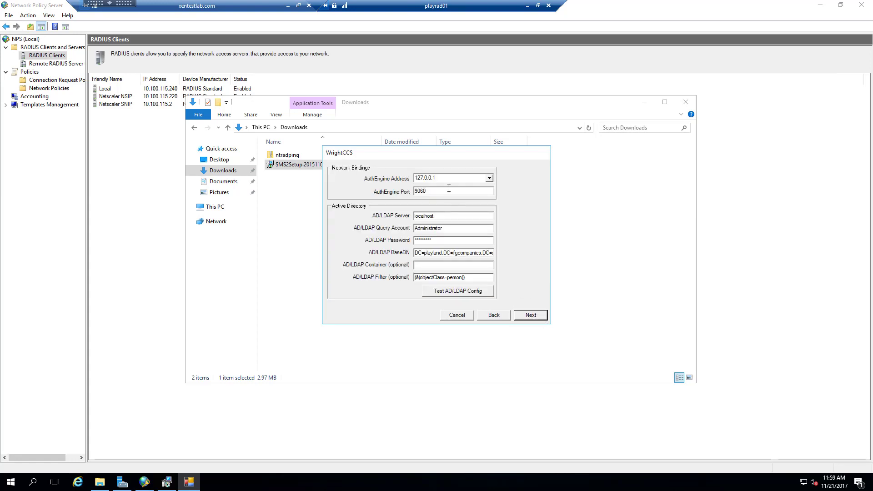
drag(398, 179, 394, 179)
text(0.0.0)
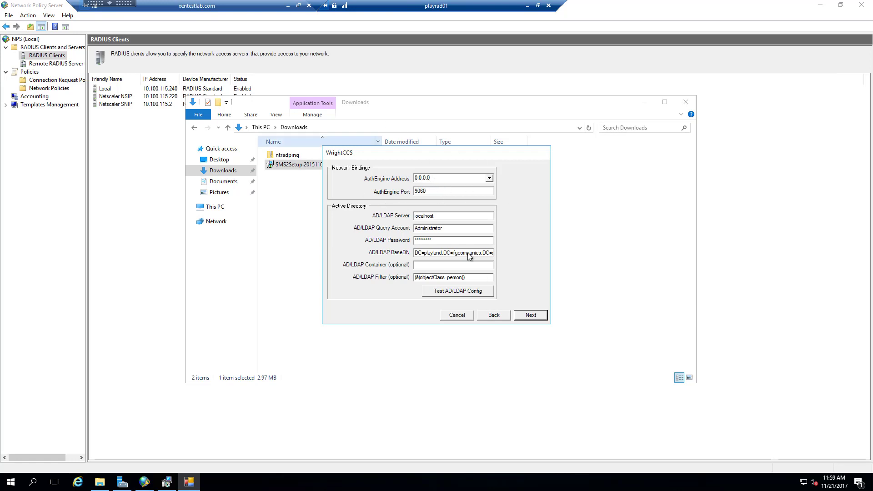
Set AD/LDAP server playdc01 with query account radiususer and its password, and verify the test passes.
drag(447, 217, 378, 217)
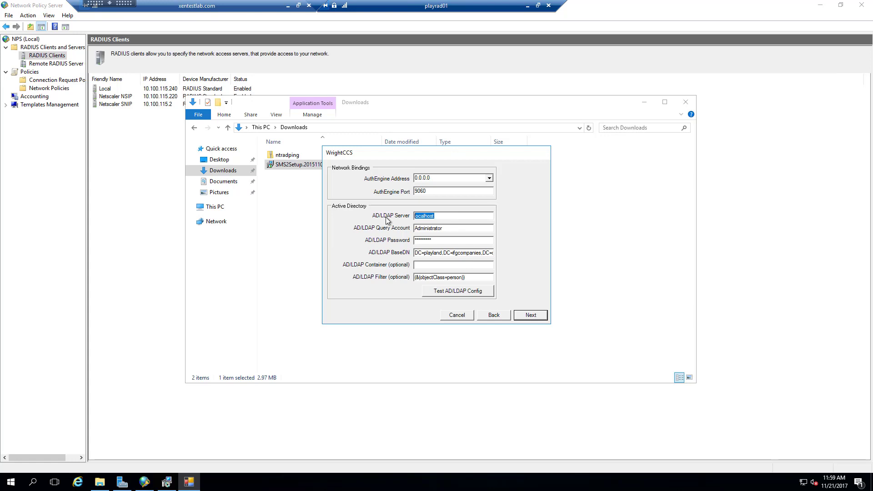
text(playdc01)
key(Tab)
text(radiususer)
key(Tab)
text(*******)
click(460, 295)
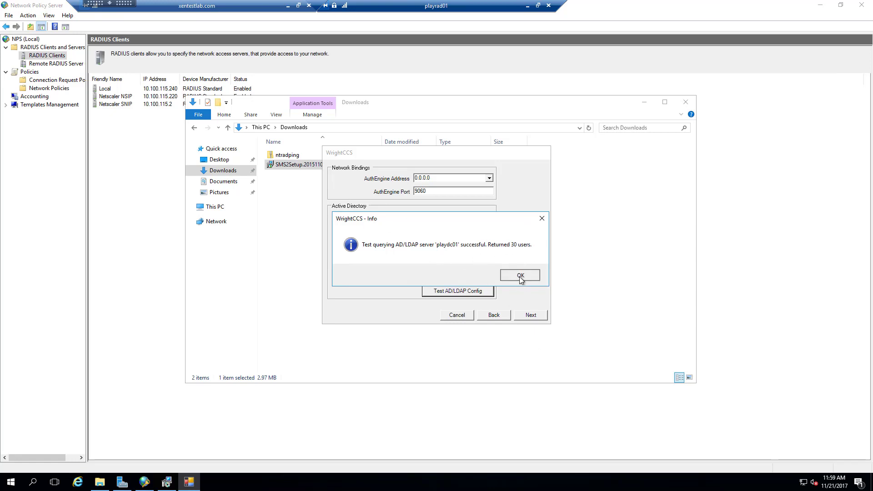
click(519, 277)
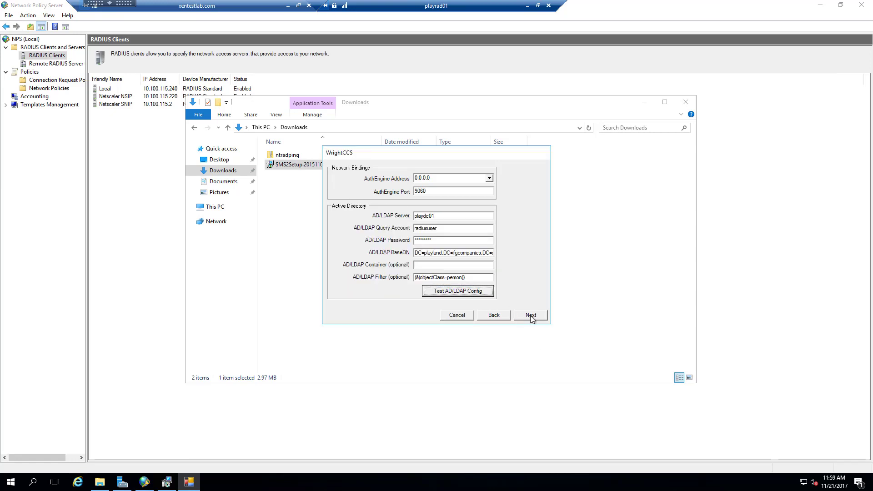
click(531, 317)
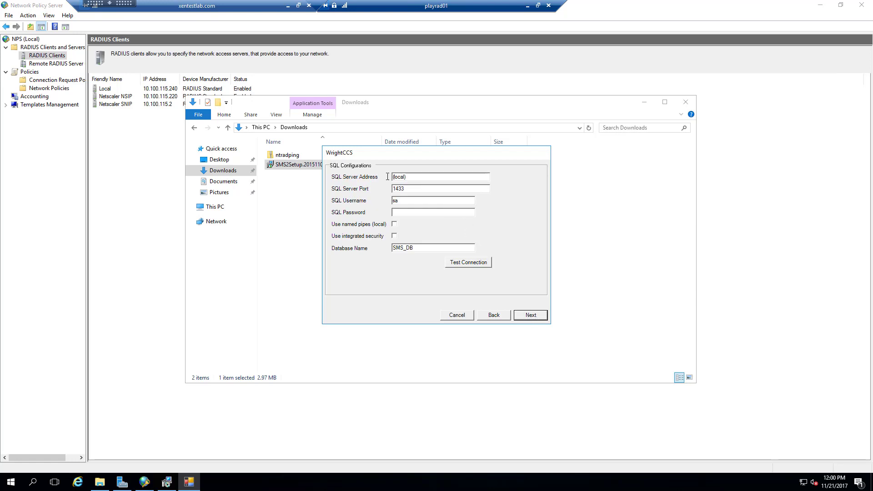
Point the database at SQL server playsql with the sa login over named pipes, and verify the connection.
drag(387, 177, 380, 177)
text(playsql)
key(Tab)
key(Tab)
text(sa)
text(dius)
click(395, 225)
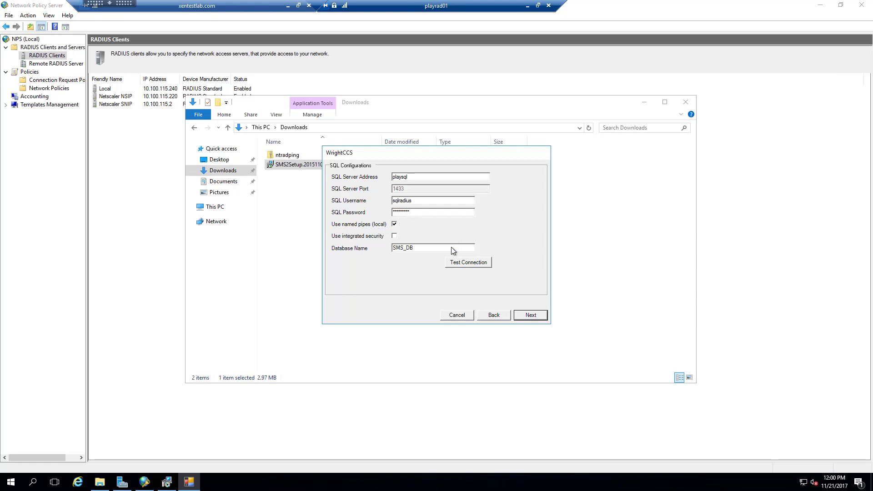
click(473, 263)
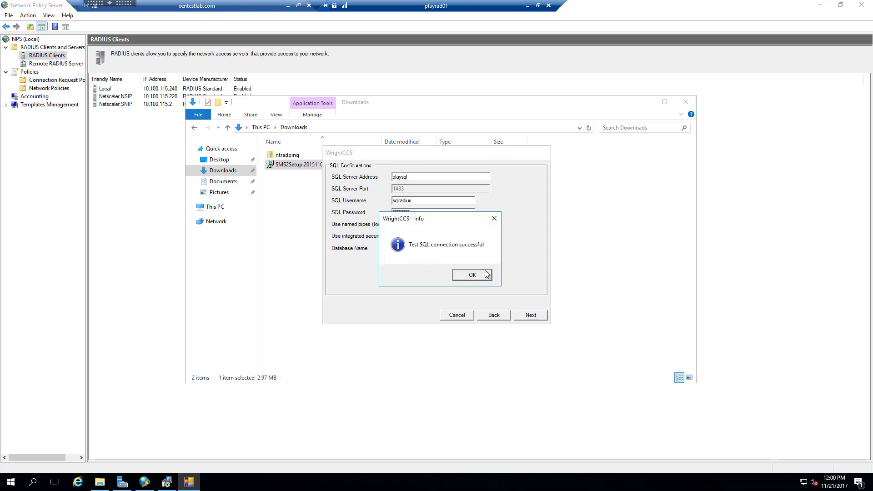
click(479, 275)
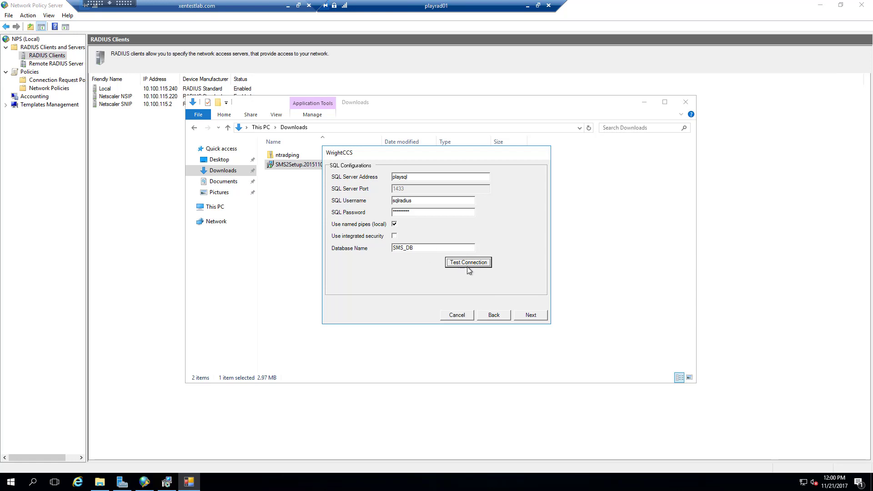
click(531, 315)
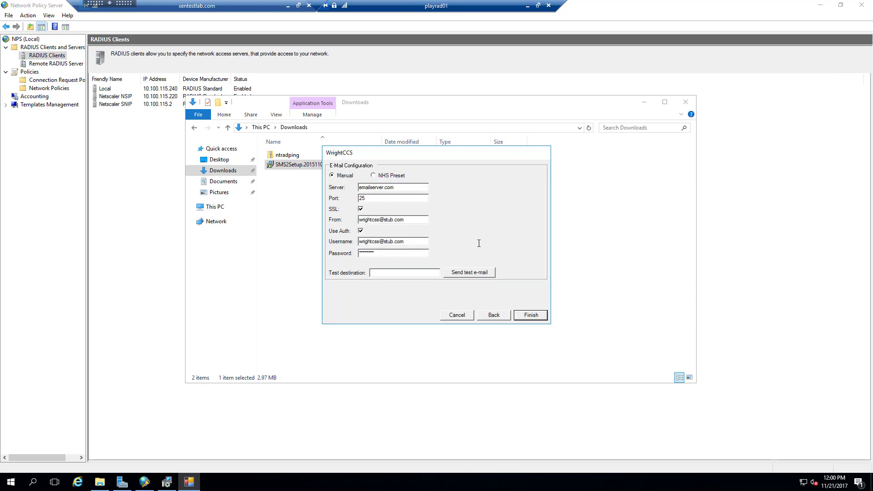
Finish AuthEngine setup and configure OATHCalc with its default account and window settings.
click(531, 315)
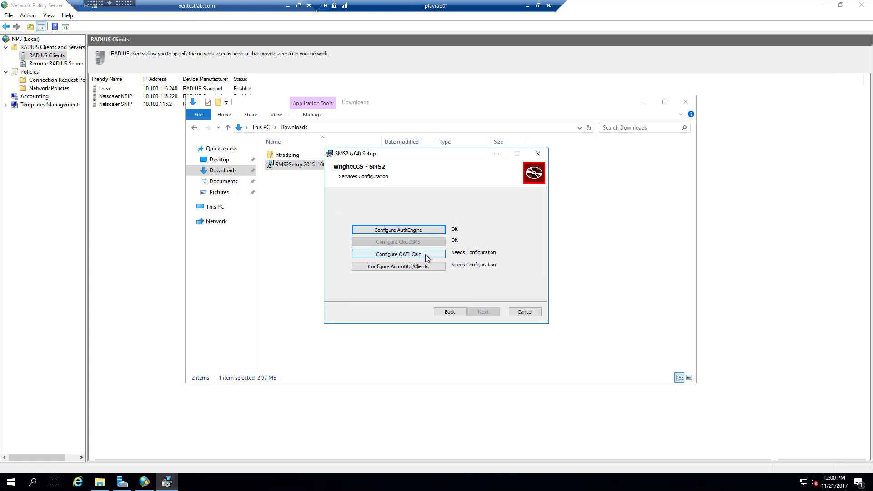
click(426, 257)
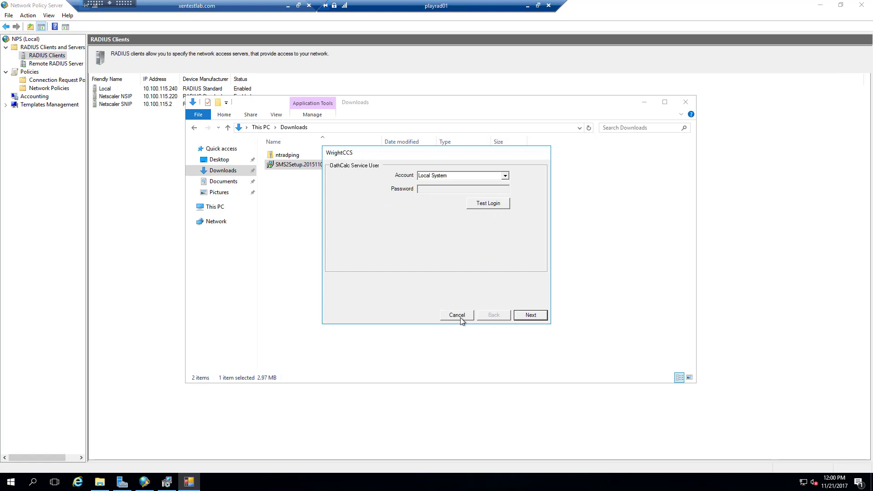
click(540, 318)
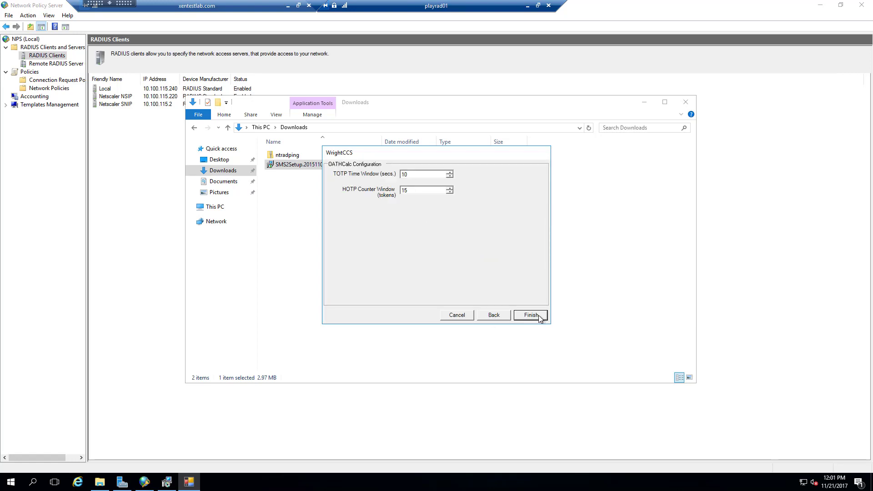
click(525, 317)
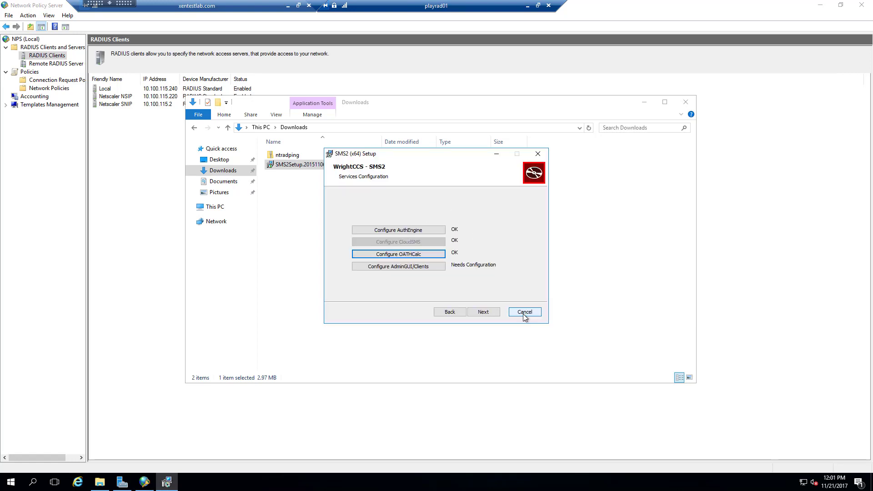
Point the AdminGUI/Clients at AuthEngine address 10.100.115.240 and move to the install step.
click(406, 267)
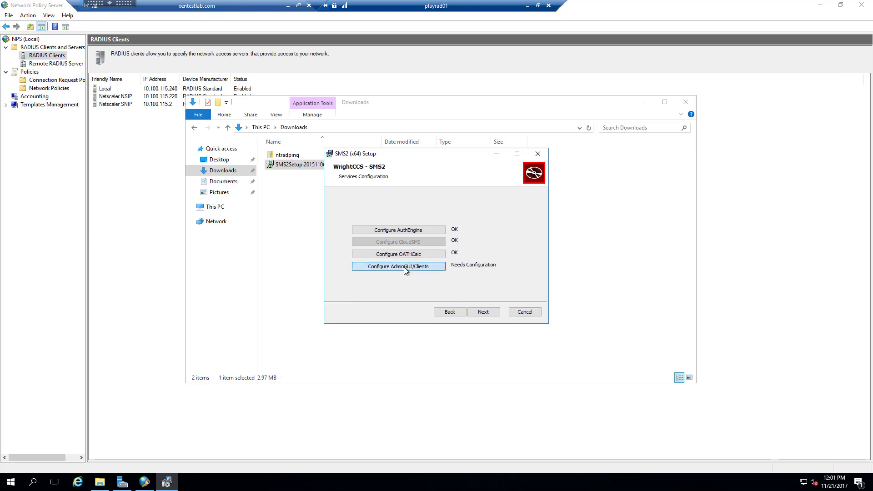
drag(444, 178, 381, 182)
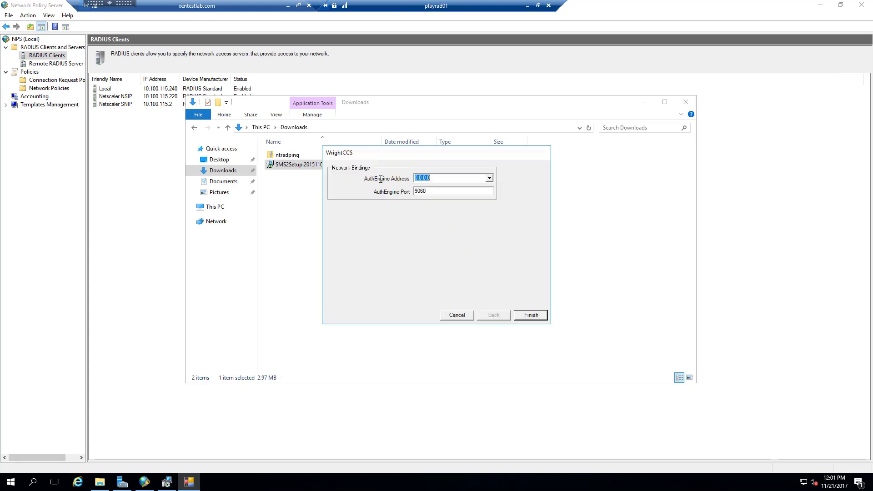
text(10.100.115.240)
click(531, 315)
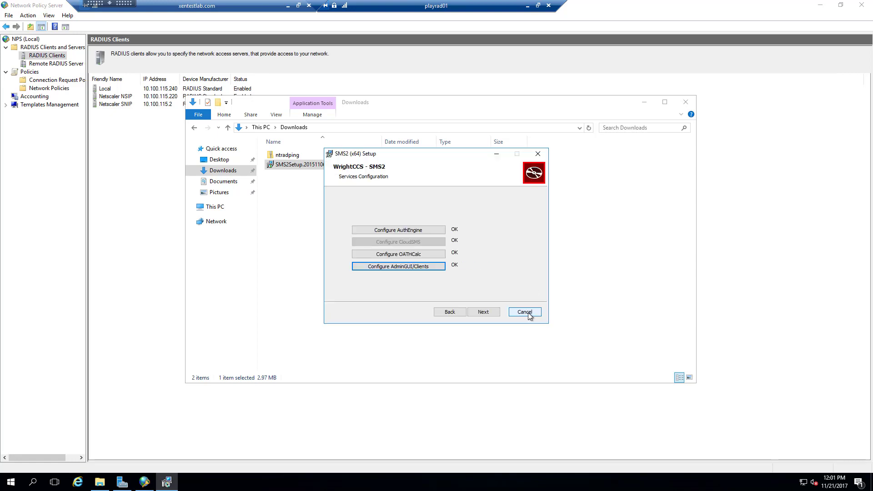
click(487, 312)
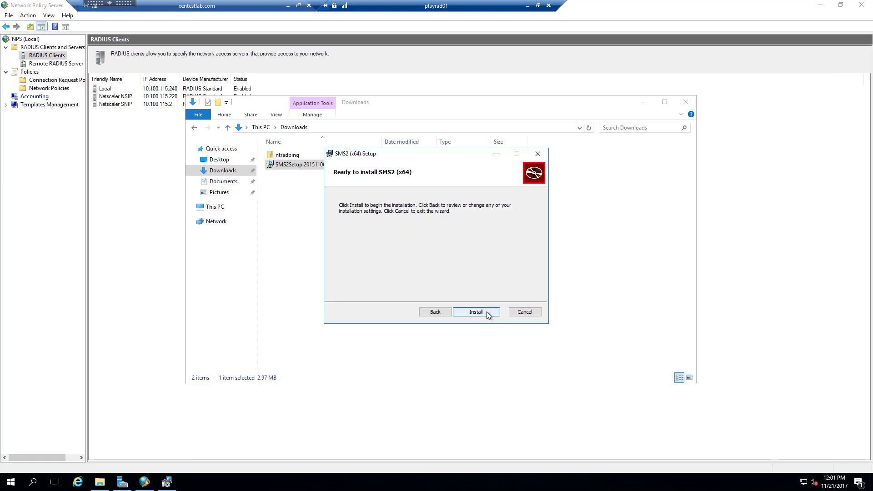
Install SMS2 (x64) and close setup once the installation completes.
click(487, 312)
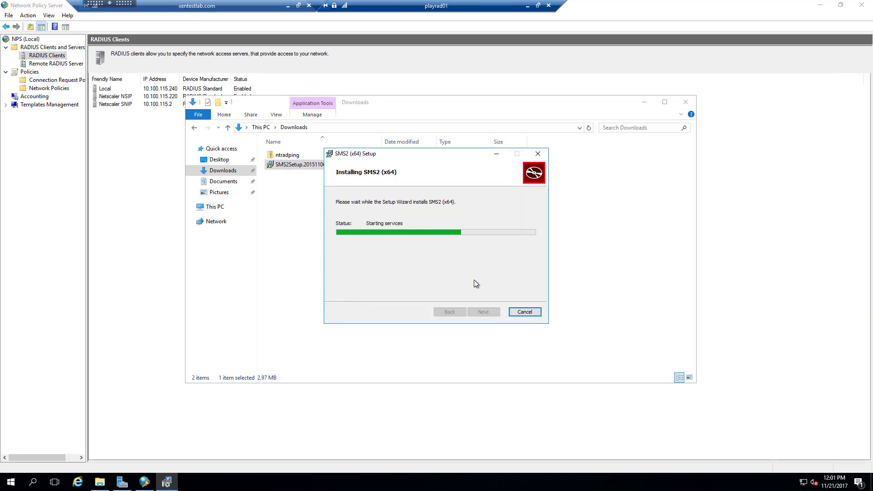
click(489, 313)
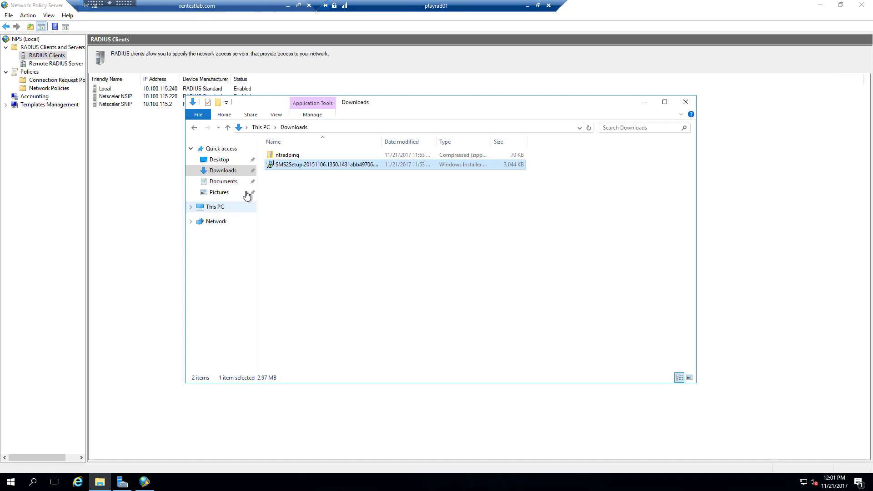
right_click(5, 485)
Open the Services console with services.msc and jump to the Wright services.
click(45, 437)
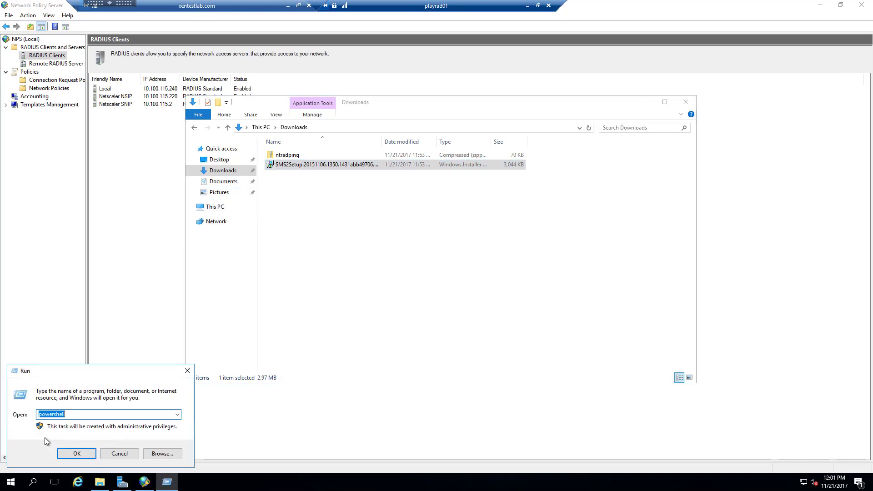
text(servi)
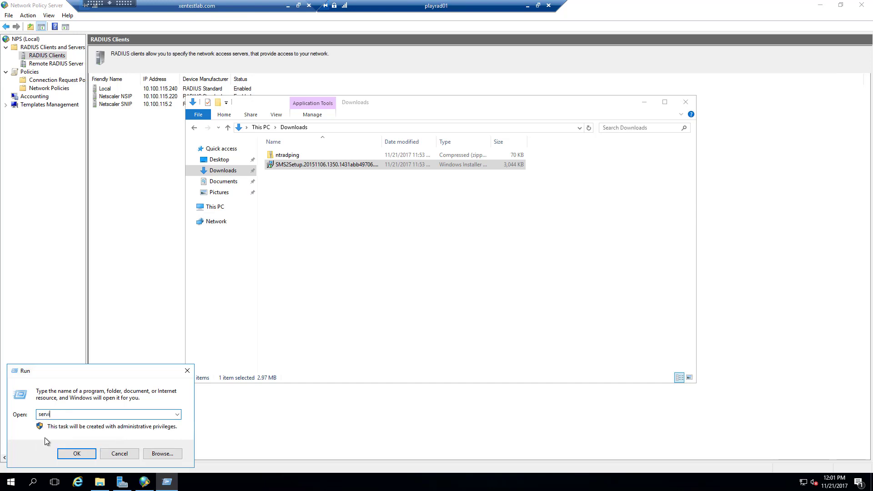
text(ces.msc)
key(Return)
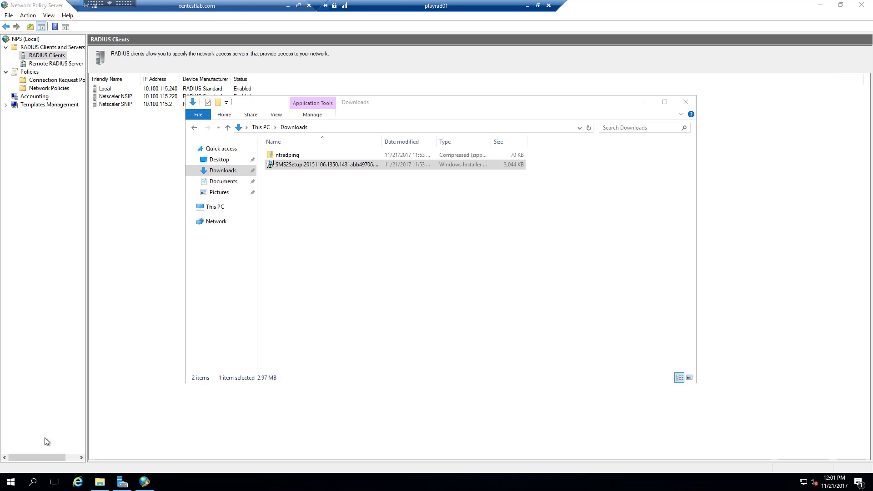
click(229, 198)
text(wright)
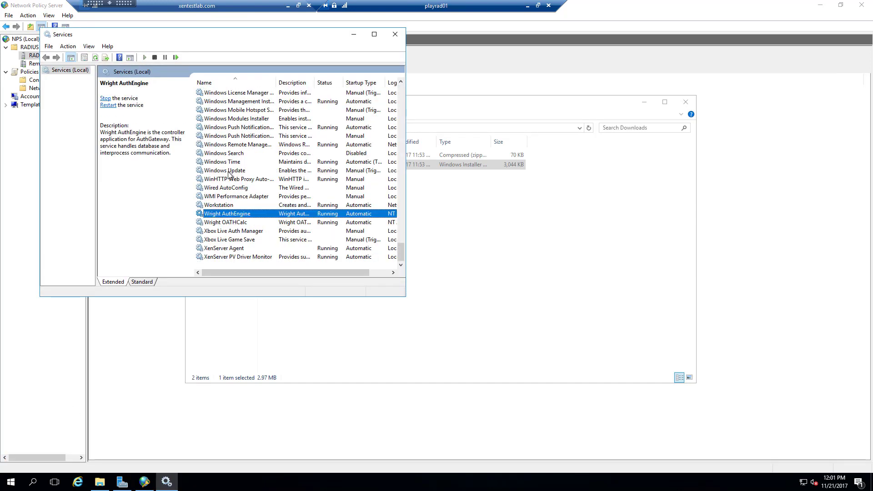
Stop the Wright AuthEngine and Wright OATHCalc services, then return to the Downloads folder.
right_click(233, 213)
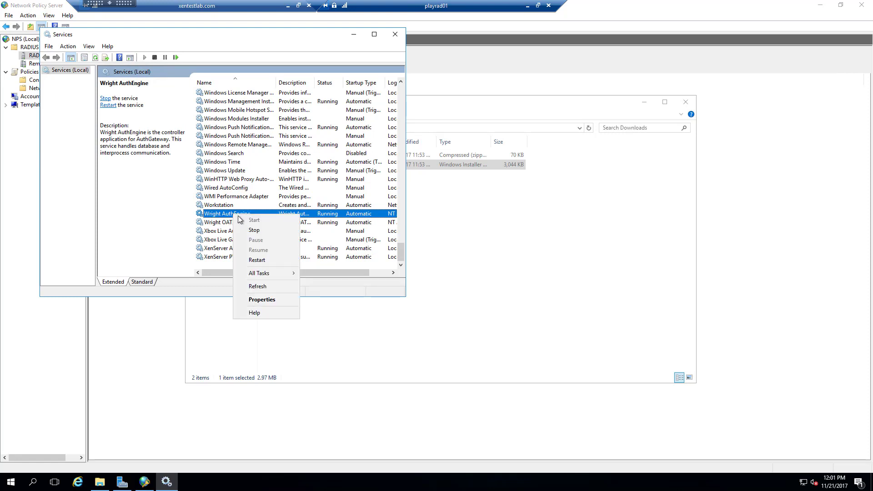
click(240, 228)
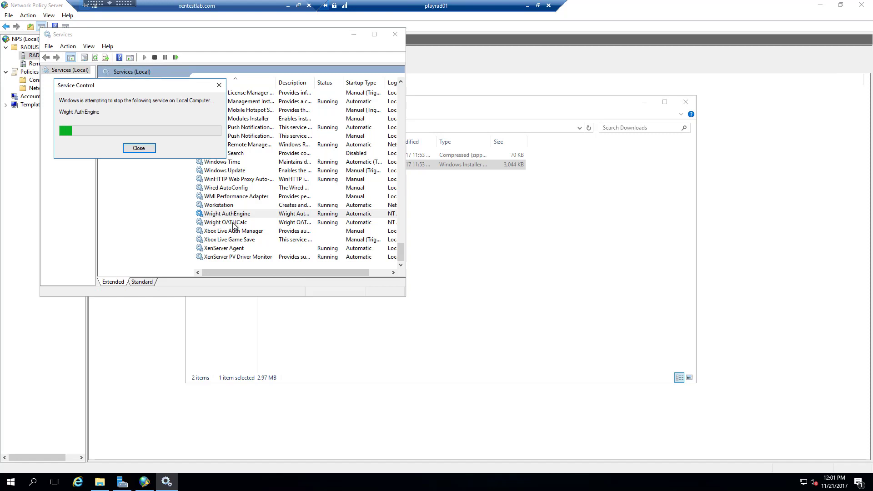
right_click(234, 223)
click(252, 239)
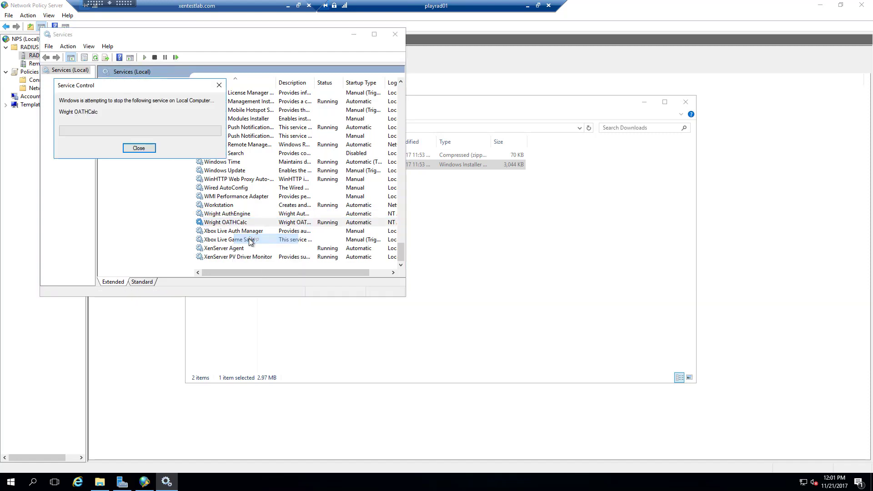
click(502, 230)
click(457, 128)
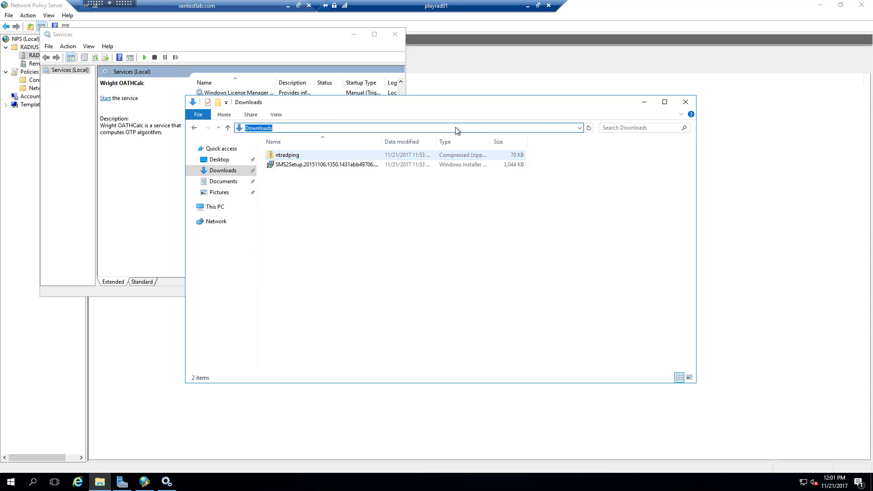
Browse to C:\Program Files\WrightCCS2\Settings and right-click the Configuration file.
text(c:\pr)
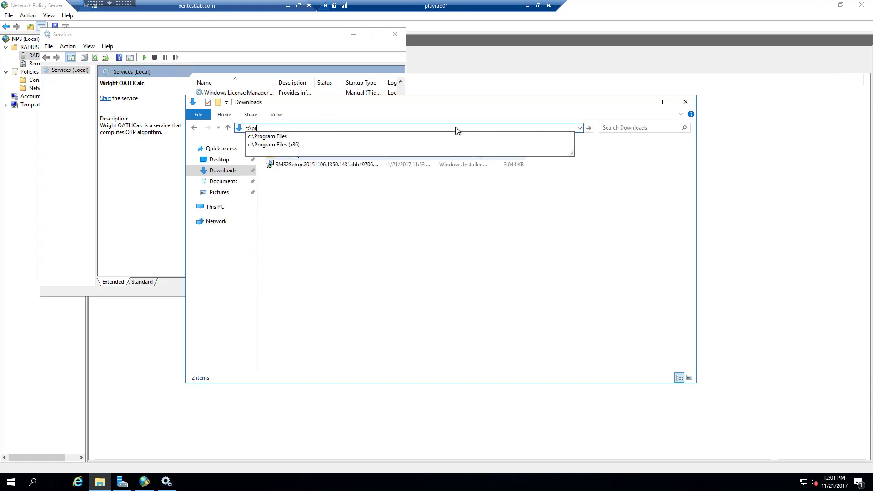
text(ogram)
key(Down)
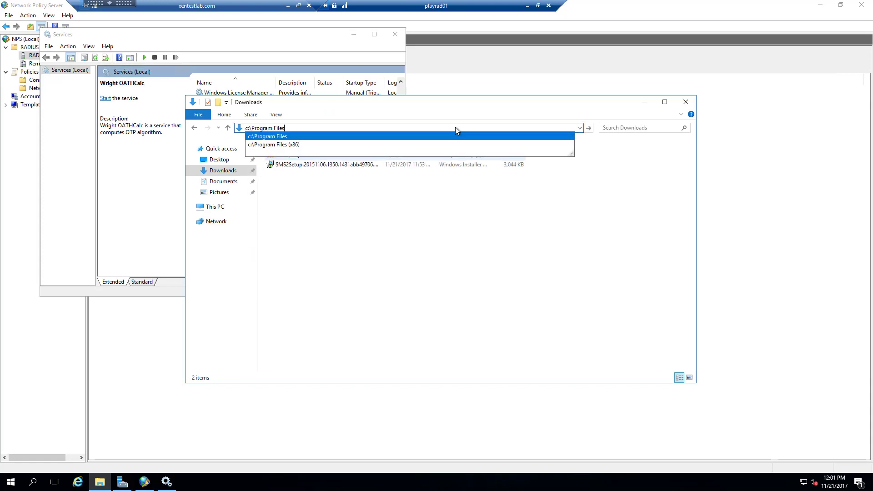
key(Return)
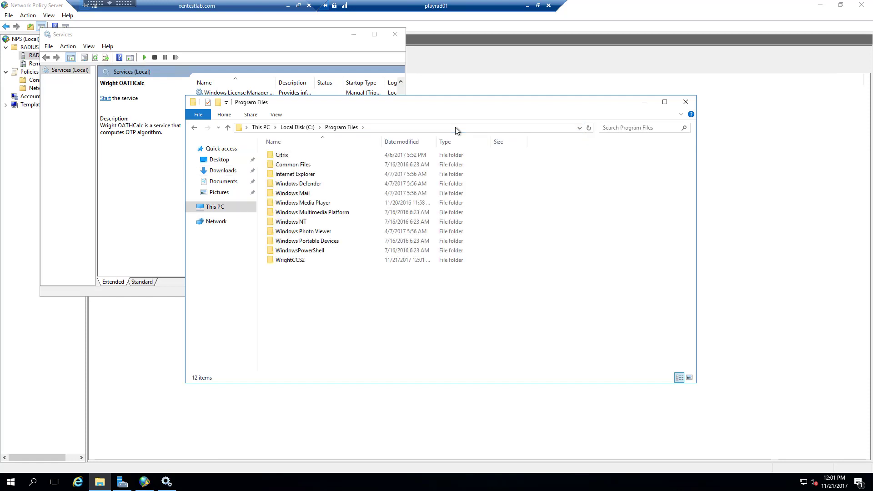
double_click(290, 258)
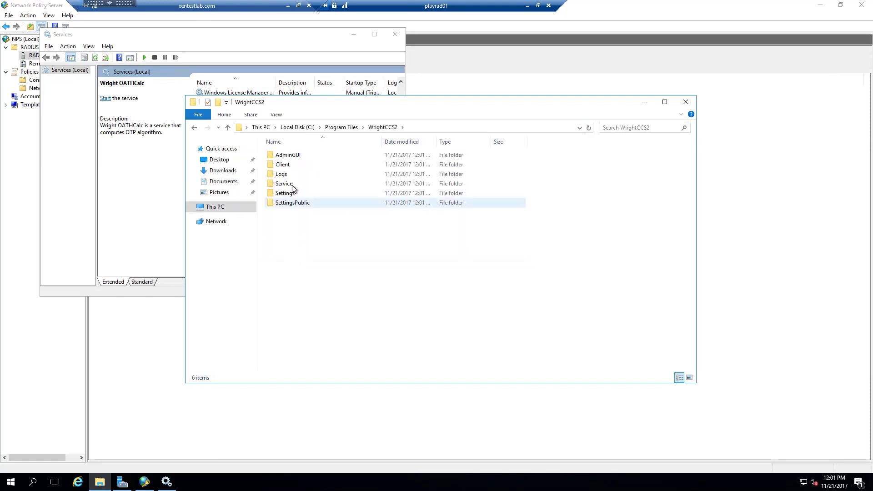
double_click(287, 193)
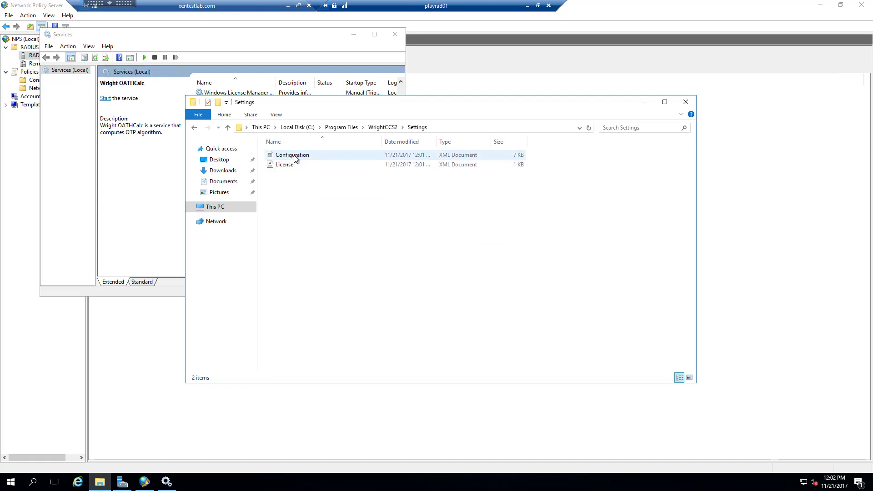
right_click(294, 157)
Edit the Configuration file in Notepad and set AuthEngineAllowEmergencyPasscode to True.
click(321, 173)
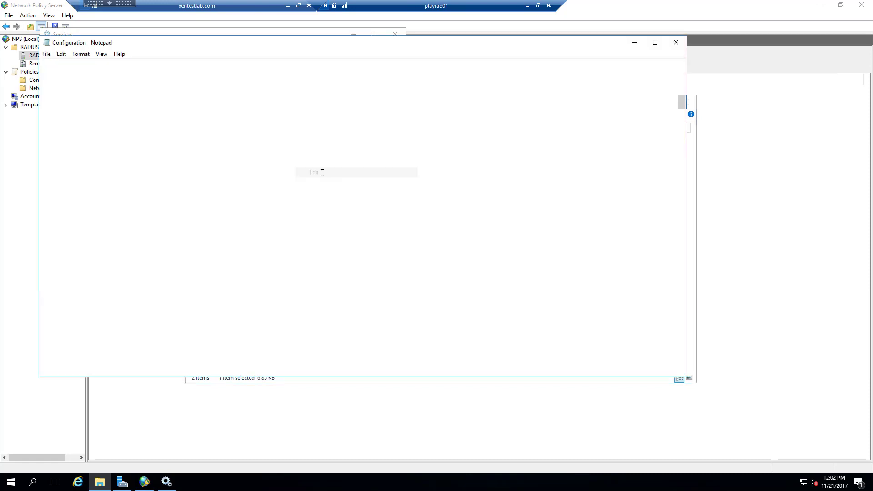
drag(273, 46, 556, 90)
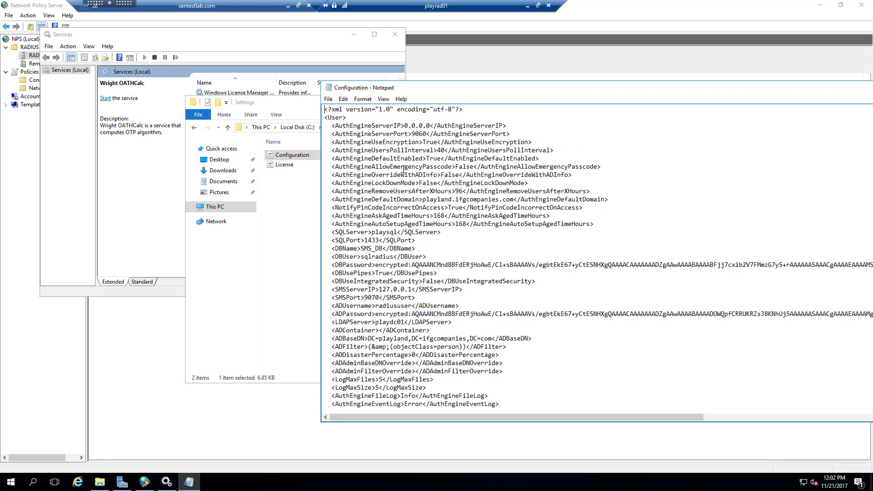
double_click(464, 167)
click(463, 166)
click(456, 166)
drag(456, 166, 472, 167)
click(471, 166)
key(BackSpace)
key(BackSpace)
key(BackSpace)
key(BackSpace)
key(BackSpace)
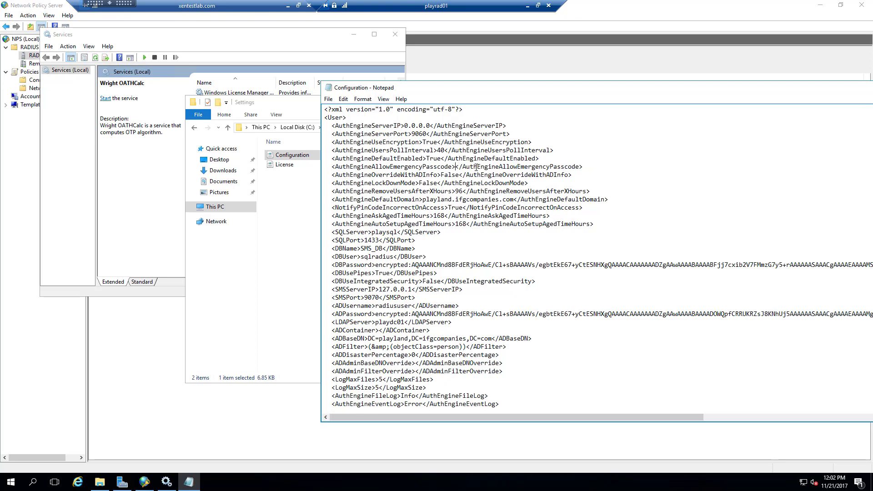
text(True)
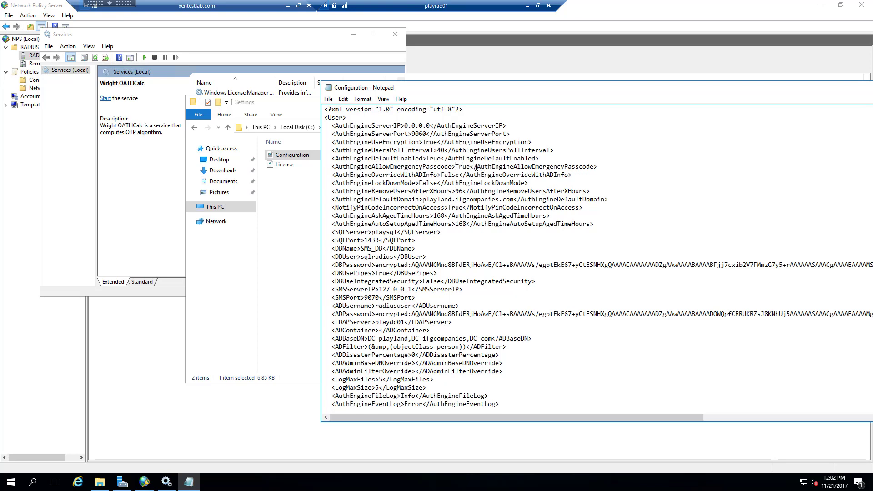
Change AuthEngineChallengeResponse from True to False.
scroll(461, 264, down, 9)
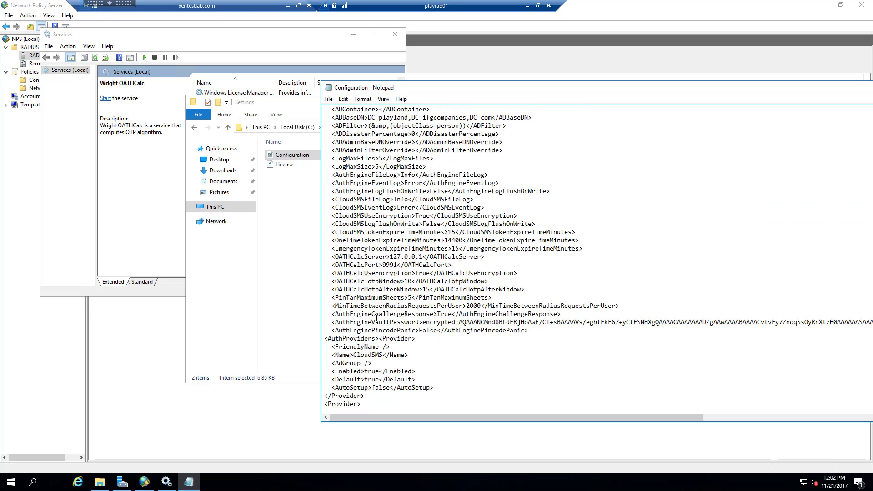
drag(332, 314, 477, 314)
click(485, 313)
key(BackSpace)
key(BackSpace)
key(BackSpace)
key(BackSpace)
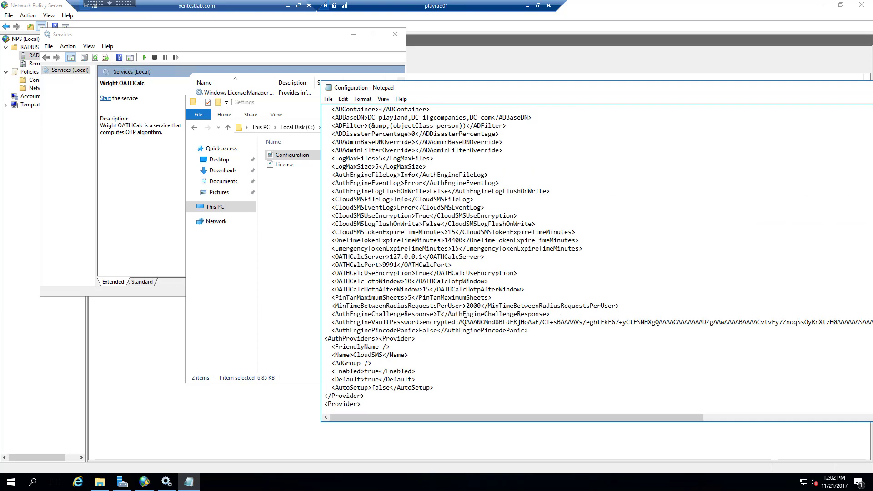
text(False)
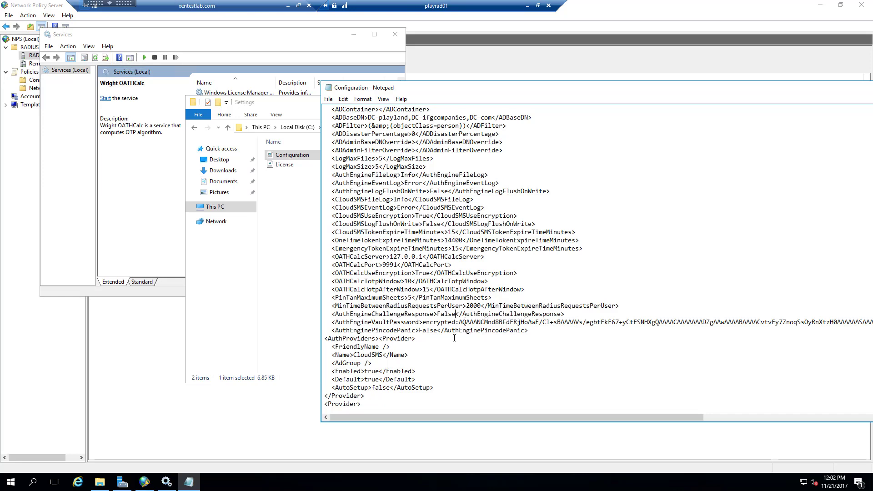
scroll(455, 338, down, 3)
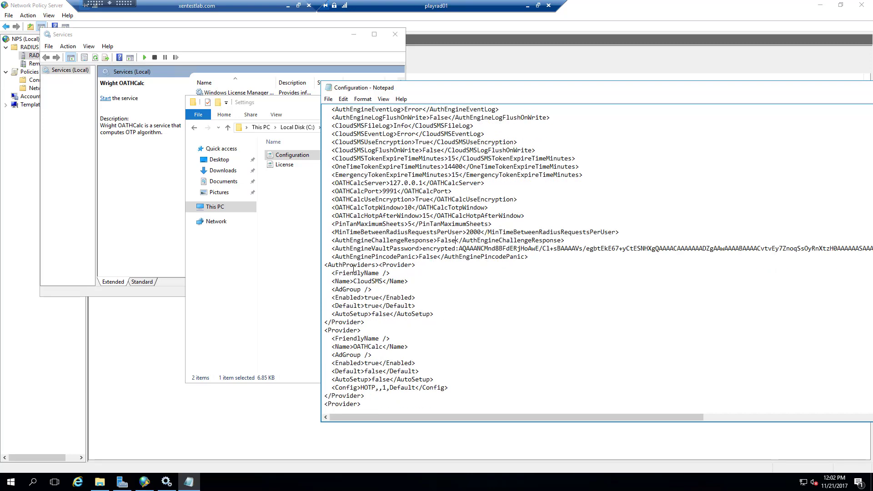
Set CloudSMS Enabled and Default to false and OATHCalc Default to true.
scroll(371, 266, down, 1)
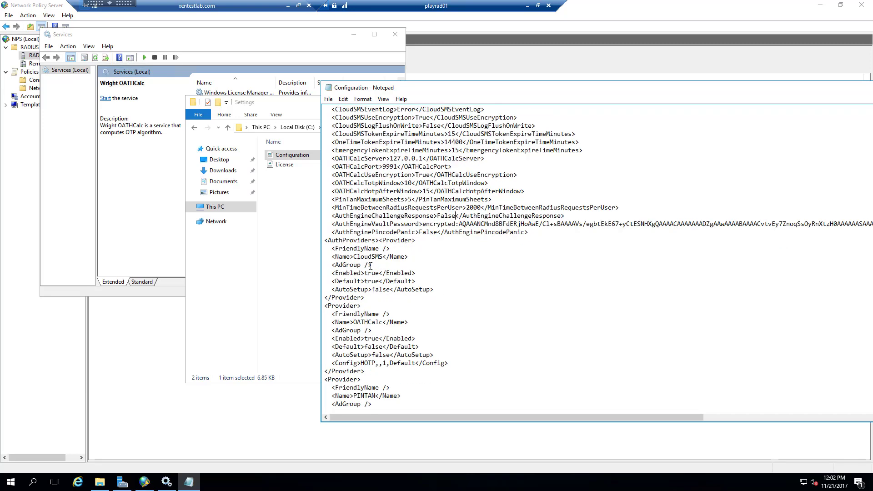
drag(378, 274, 365, 275)
text(false)
key(BackSpace)
key(BackSpace)
key(BackSpace)
key(BackSpace)
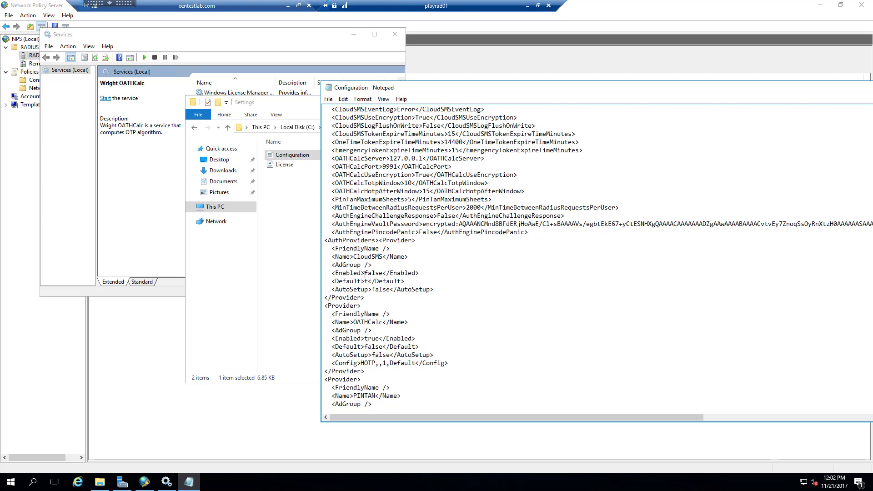
text(false)
key(BackSpace)
key(BackSpace)
key(BackSpace)
key(BackSpace)
key(BackSpace)
text(true)
Set PINTAN and Email Enabled to false and clear the Static provider's Enabled value.
key(Down)
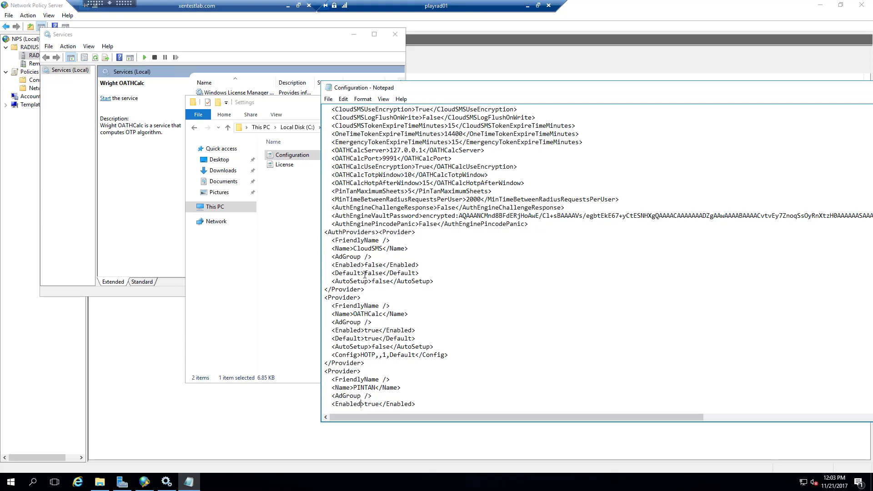
key(BackSpace)
key(BackSpace)
key(BackSpace)
key(BackSpace)
text(false)
key(Down)
key(Down)
key(Down)
key(Down)
key(Down)
key(Down)
key(Down)
key(Down)
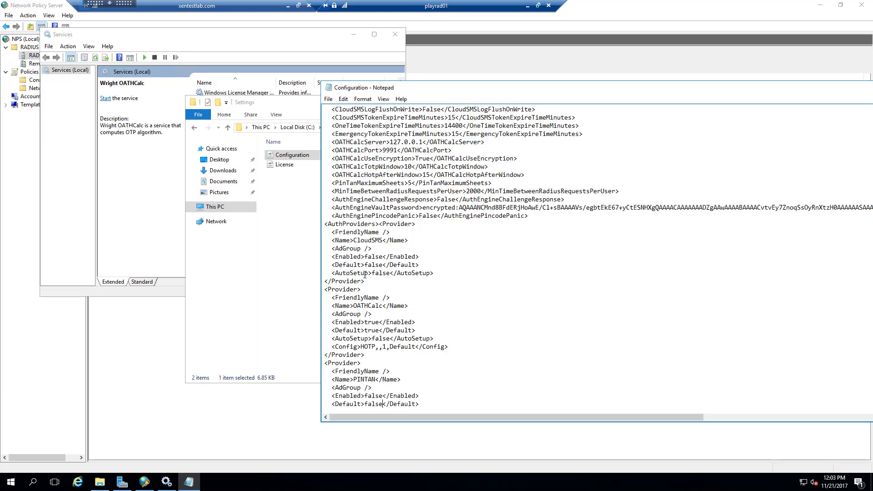
key(Down)
key(Down)
key(Down)
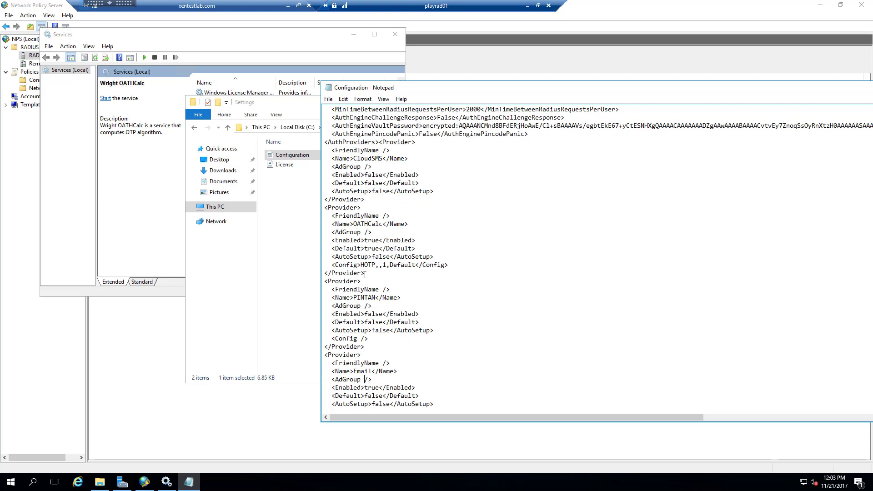
key(BackSpace)
key(BackSpace)
key(BackSpace)
key(BackSpace)
text(false)
key(Down)
key(Down)
key(Down)
key(Down)
key(Down)
key(Down)
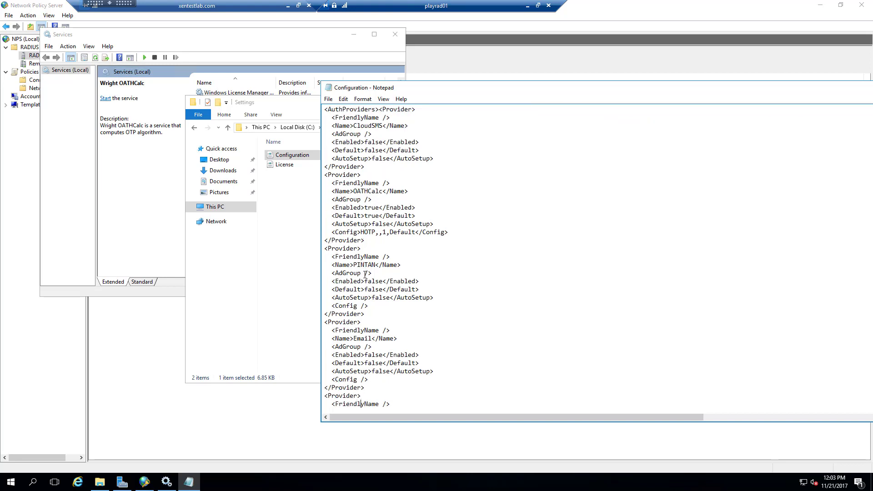
key(Down)
key(Down)
key(Down)
key(Down)
key(Down)
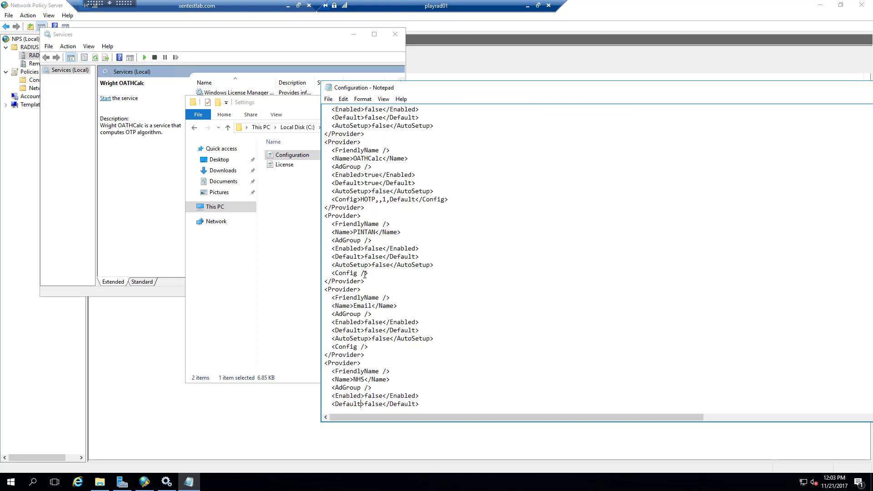
key(Down)
key(Down)
key(Down)
key(Down)
key(Down)
key(Down)
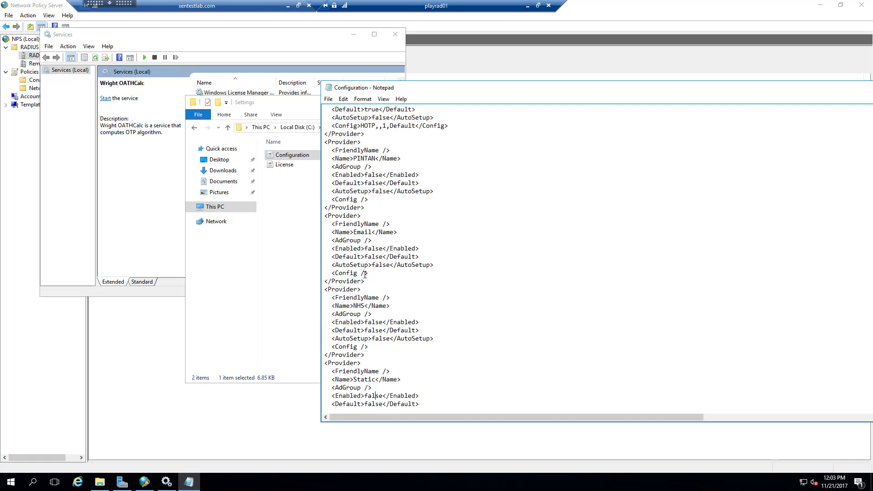
key(BackSpace)
key(BackSpace)
key(BackSpace)
key(BackSpace)
key(BackSpace)
Set the Static provider's Enabled value to true and review the rest of Configuration.xml.
text(true)
scroll(472, 262, down, 6)
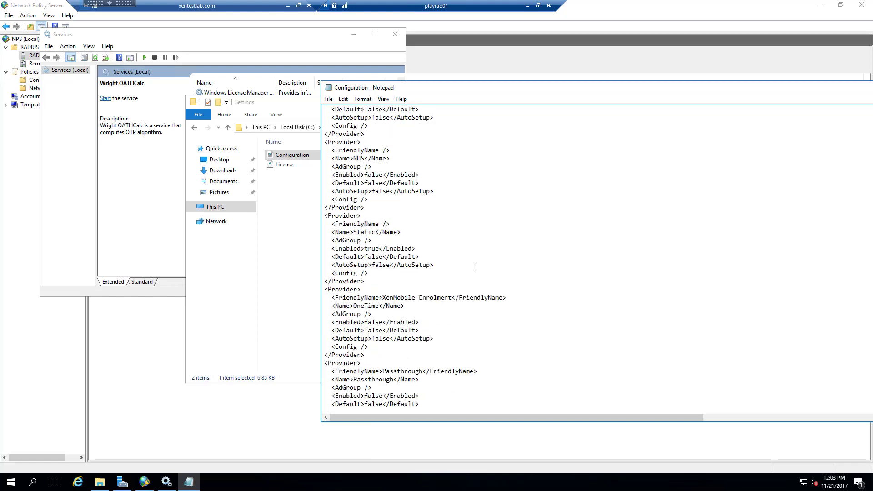
scroll(475, 267, down, 1)
scroll(475, 267, down, 6)
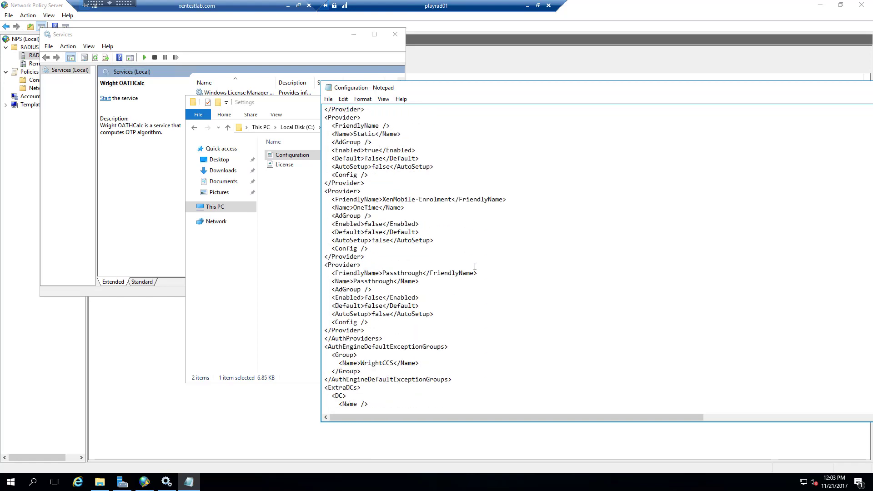
scroll(475, 273, down, 3)
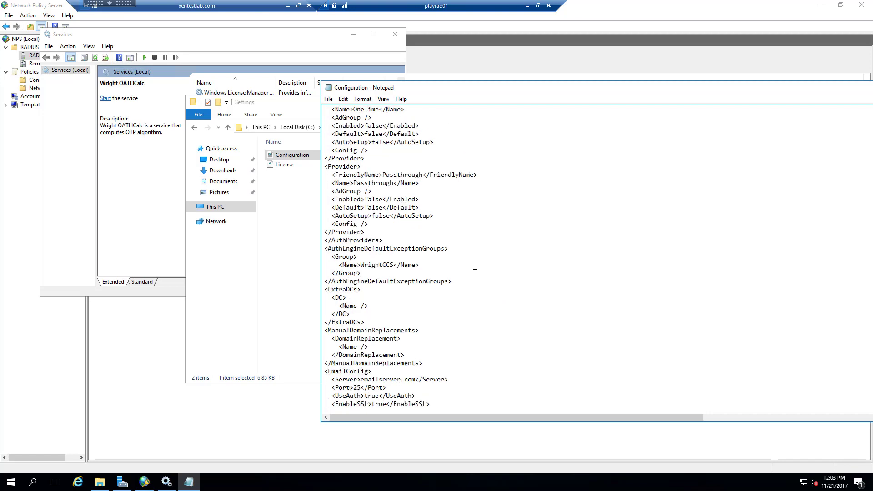
scroll(475, 273, down, 3)
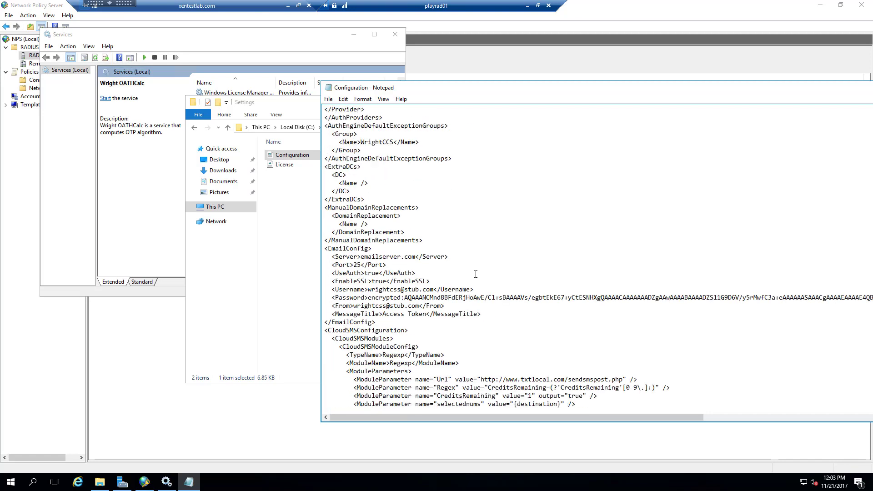
scroll(476, 274, up, 1)
scroll(476, 274, down, 1)
scroll(476, 275, down, 1)
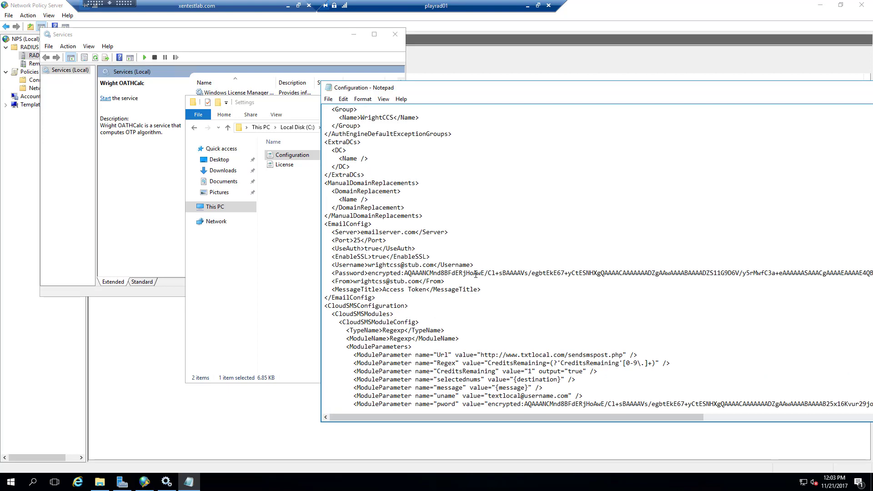
scroll(476, 275, down, 3)
scroll(476, 274, up, 3)
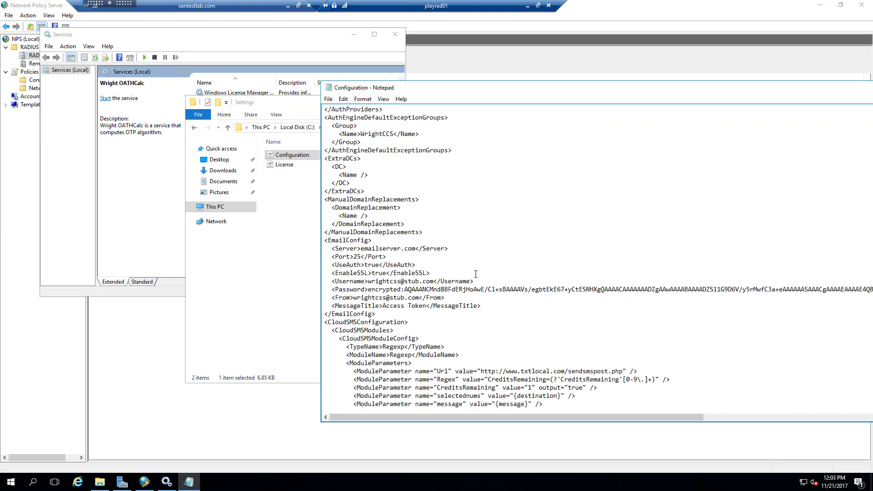
scroll(476, 274, up, 15)
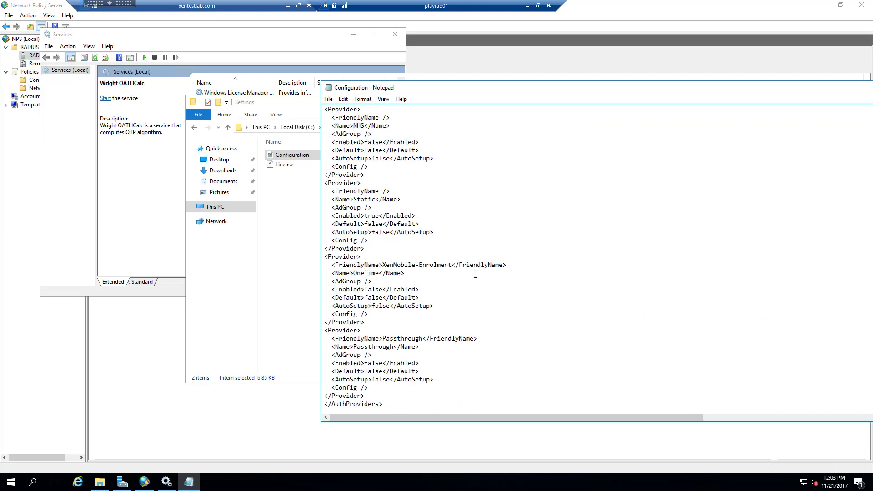
scroll(476, 274, up, 20)
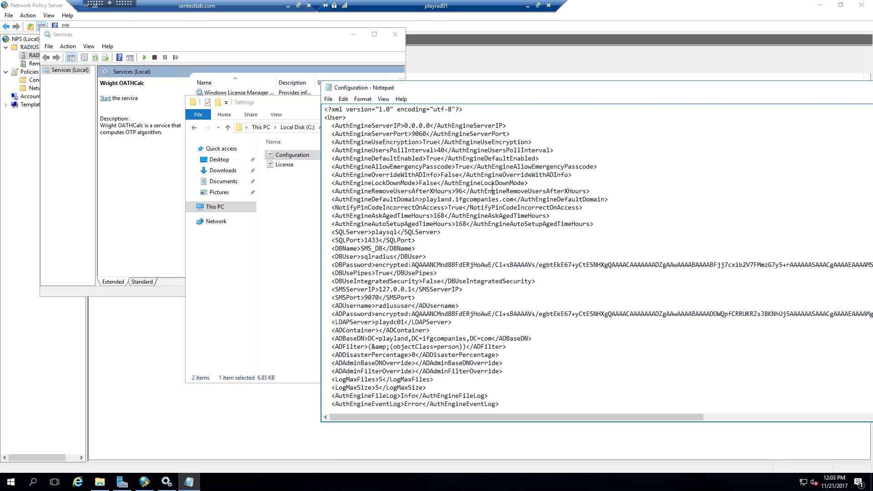
scroll(493, 187, down, 20)
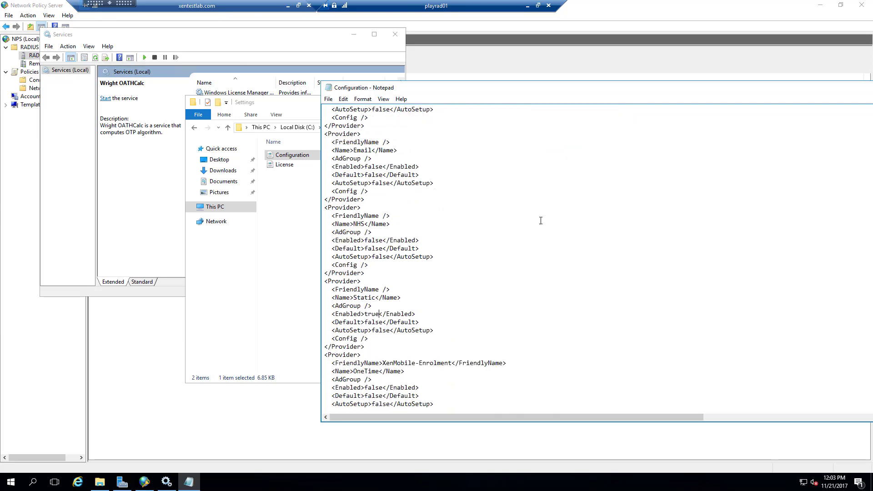
Close Notepad and save the changes to Configuration.xml.
drag(769, 91, 556, 112)
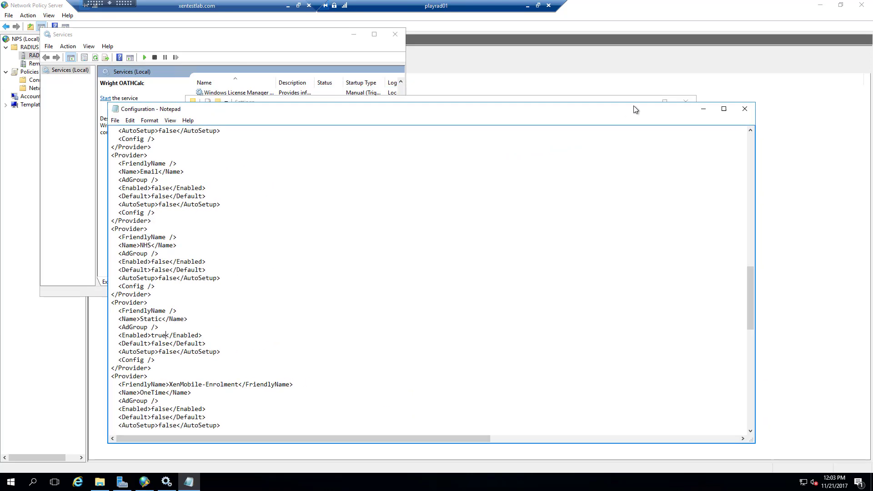
click(744, 109)
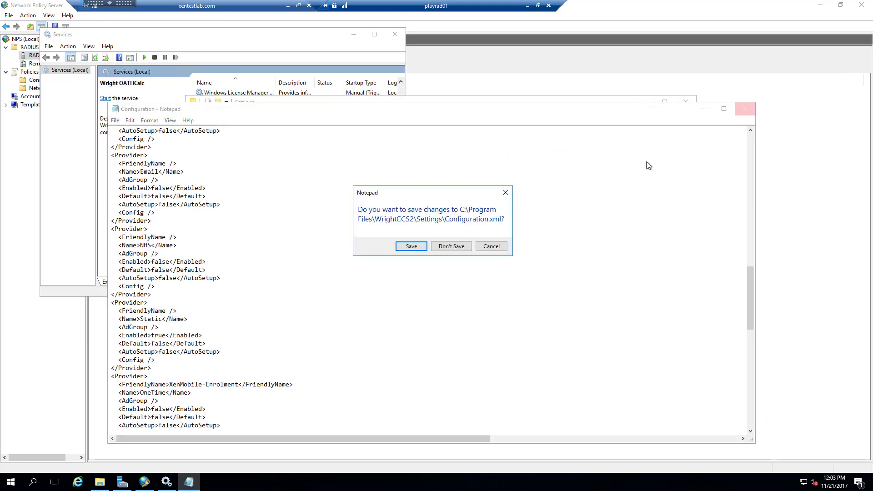
click(412, 247)
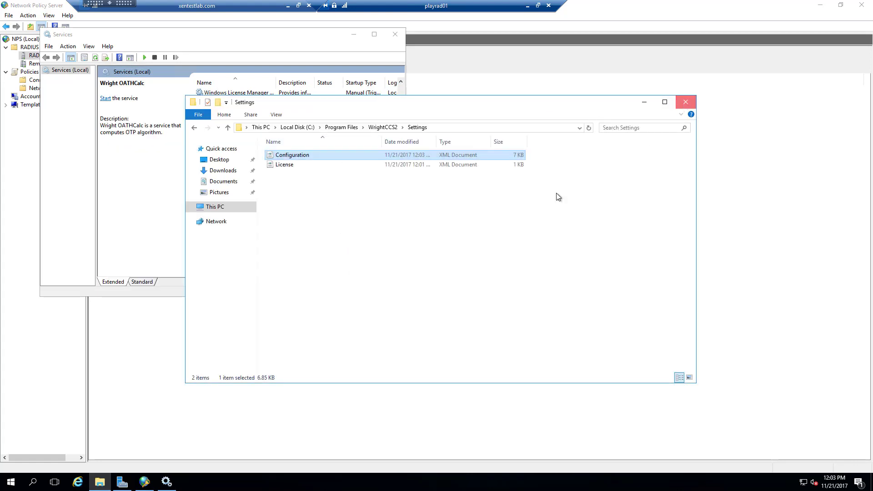
Close the Settings folder and start the Wright OATHCalc and Wright AuthEngine services.
key(alt+F4)
right_click(234, 224)
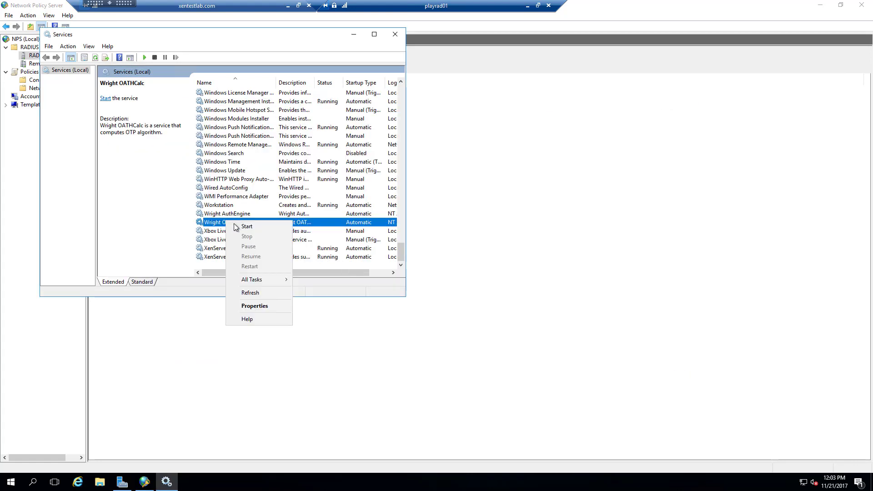
click(237, 227)
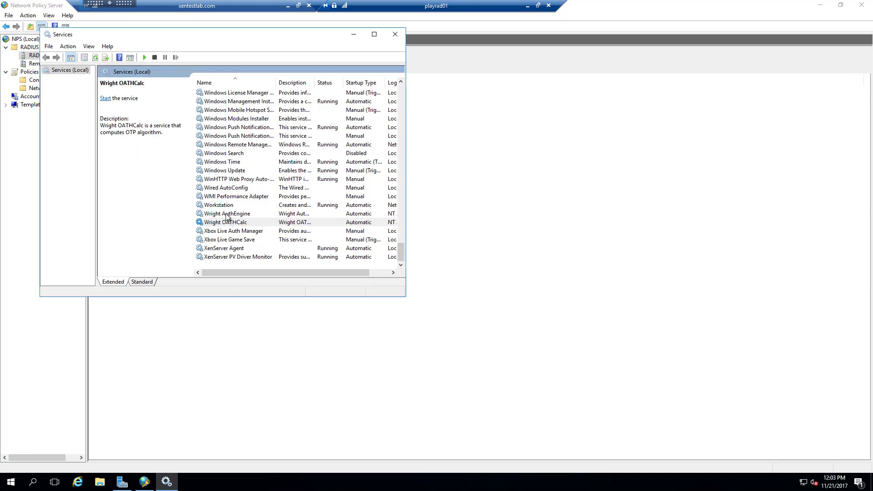
right_click(226, 214)
click(237, 220)
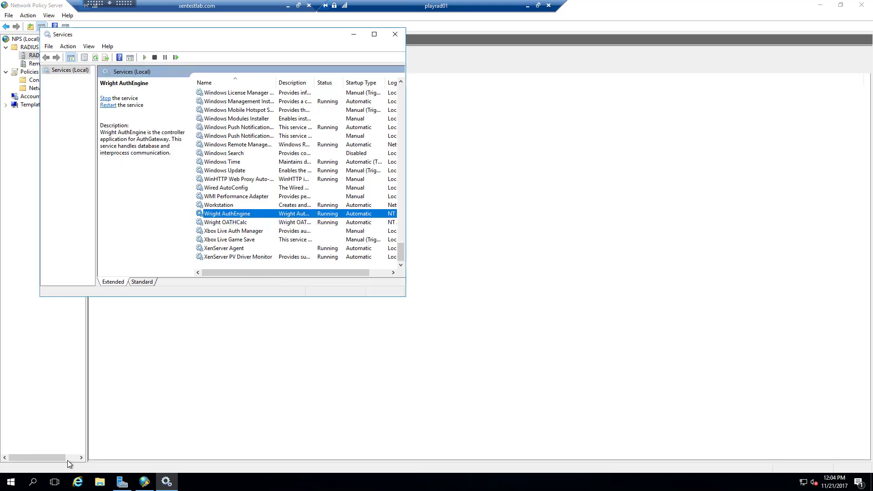
click(11, 482)
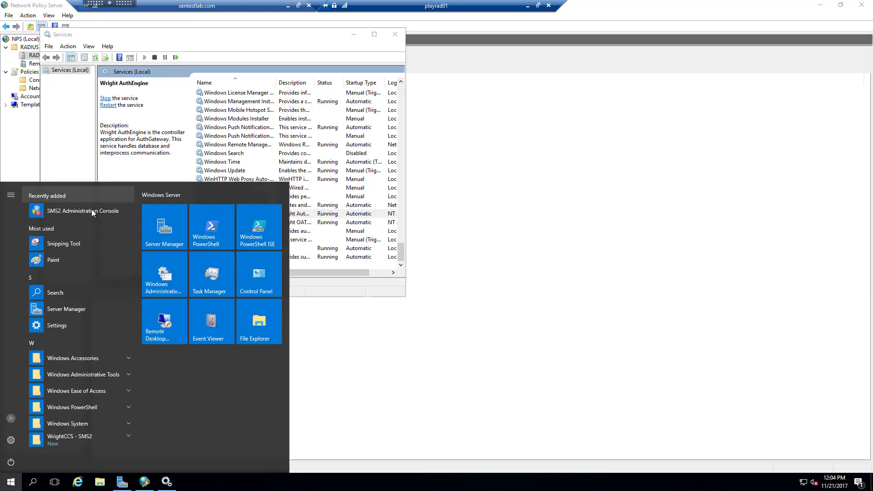
In SMS2 Administration Console, give radiususer the Static provider with a token, save, and close.
click(83, 215)
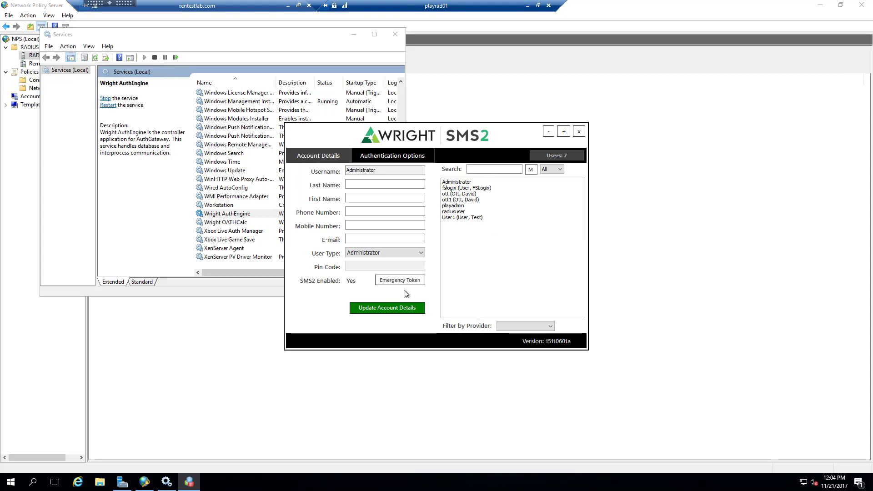
click(455, 213)
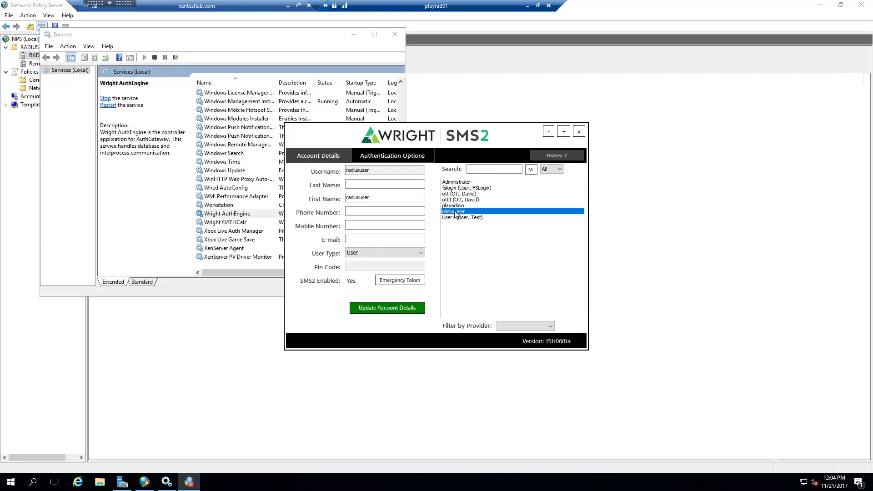
click(400, 156)
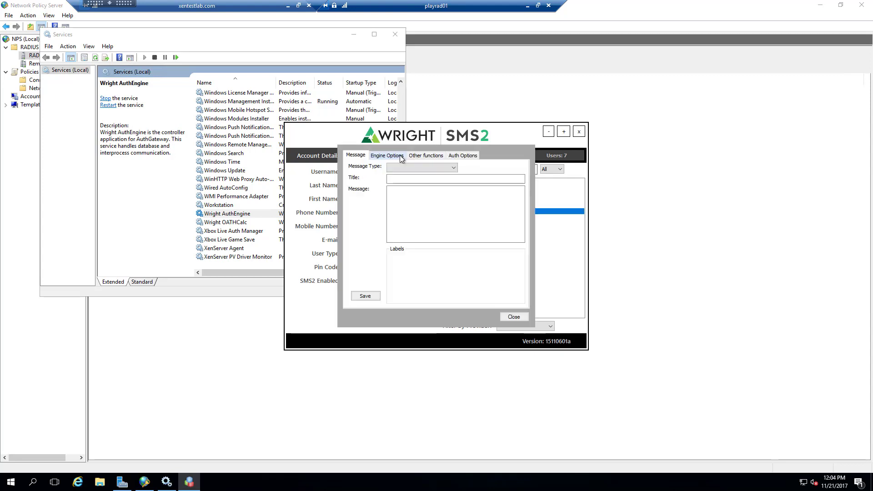
click(463, 155)
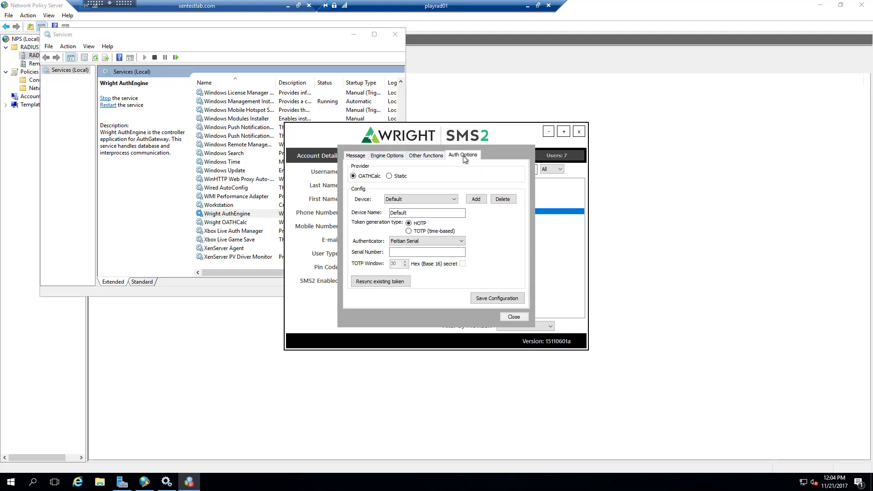
click(389, 177)
click(393, 202)
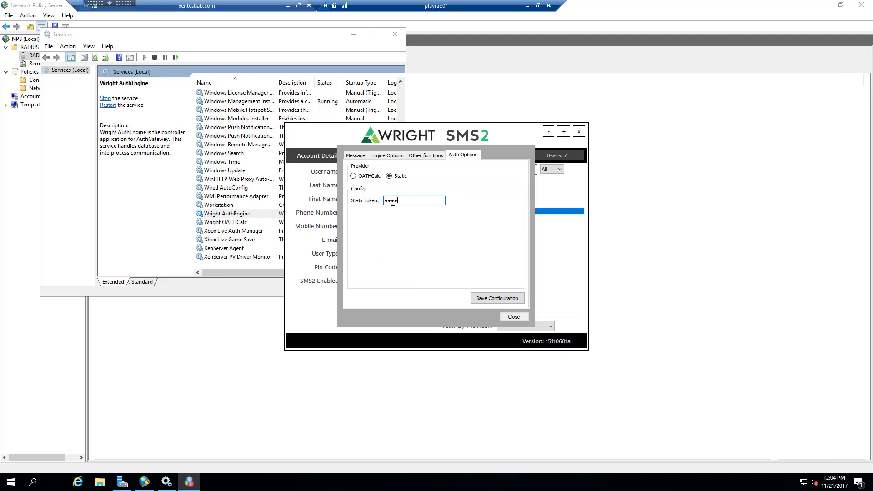
click(499, 301)
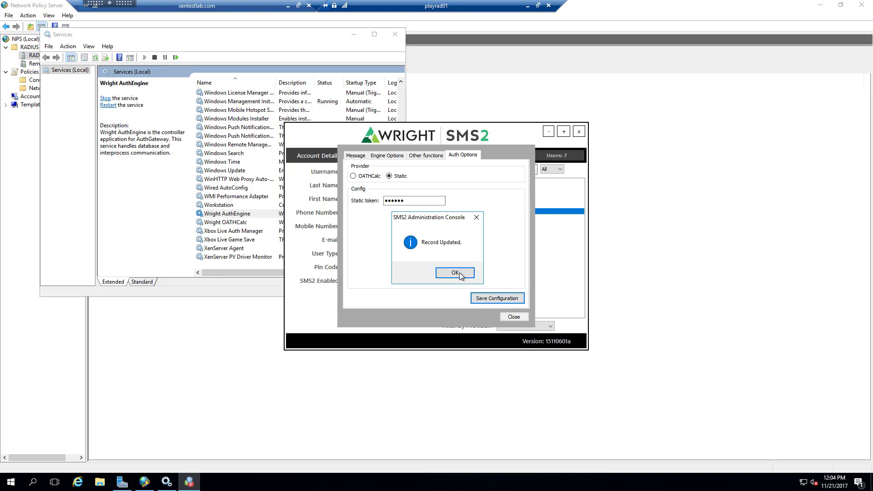
click(455, 273)
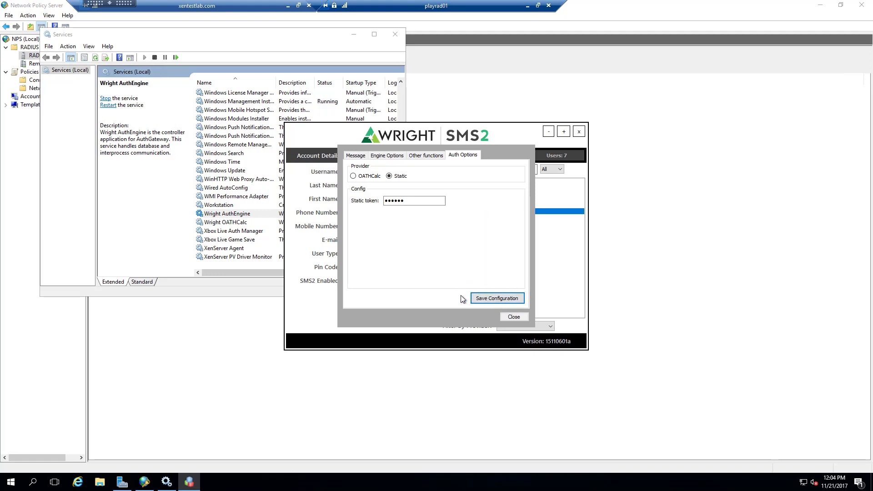
click(515, 318)
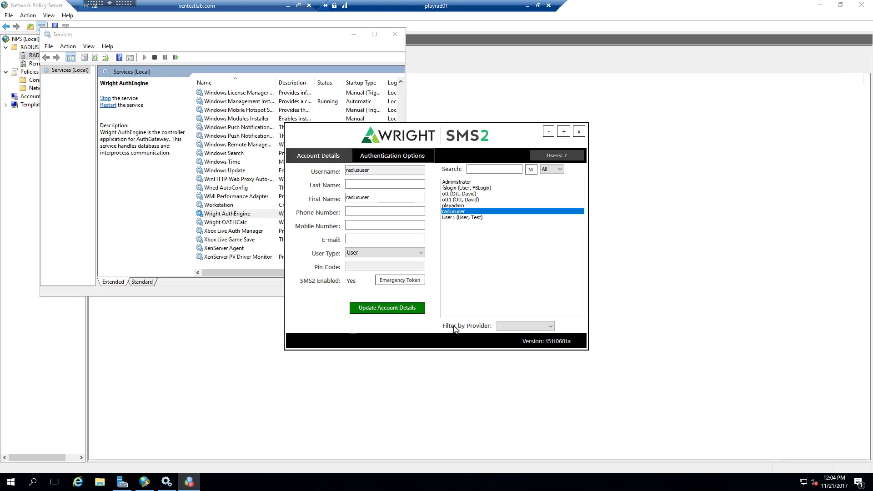
click(580, 134)
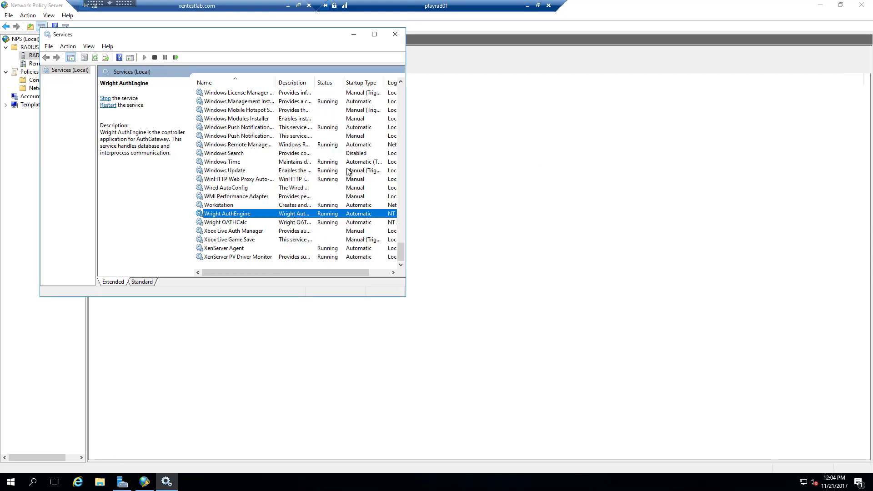
click(528, 7)
On playrad02, start the Wright OATHCalc and Wright AuthEngine services.
mouse_move(189, 481)
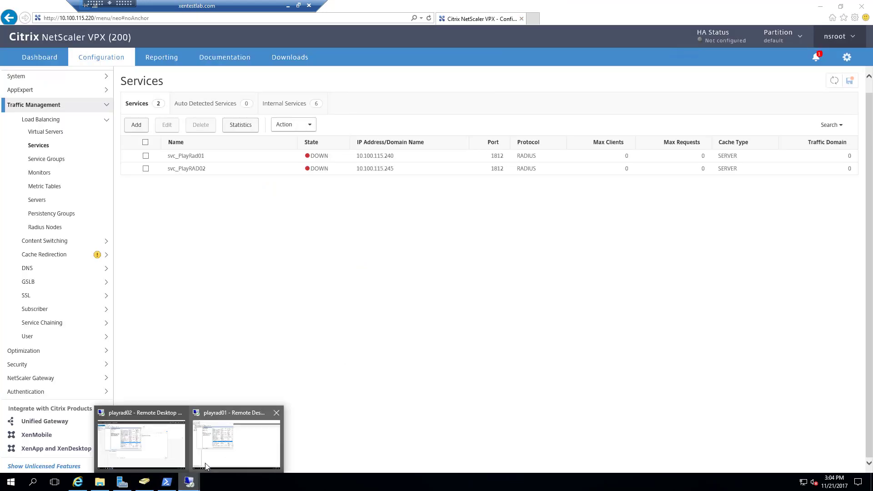
click(133, 443)
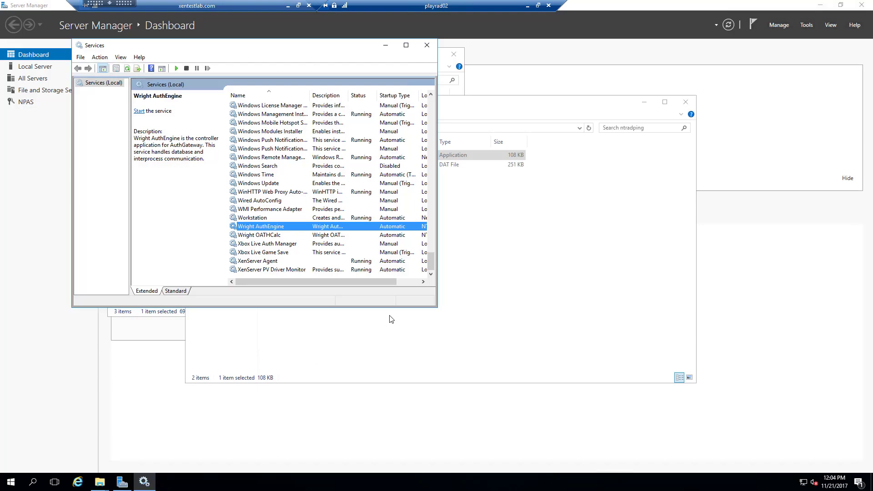
click(275, 237)
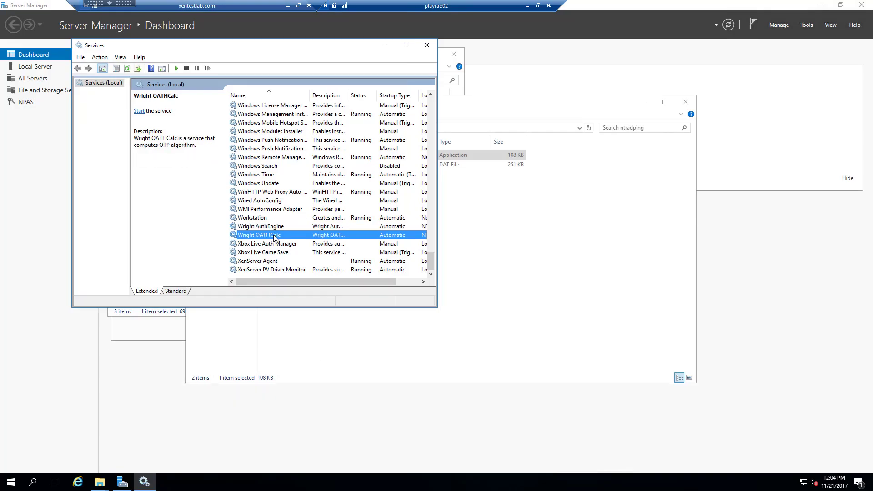
right_click(275, 236)
click(291, 243)
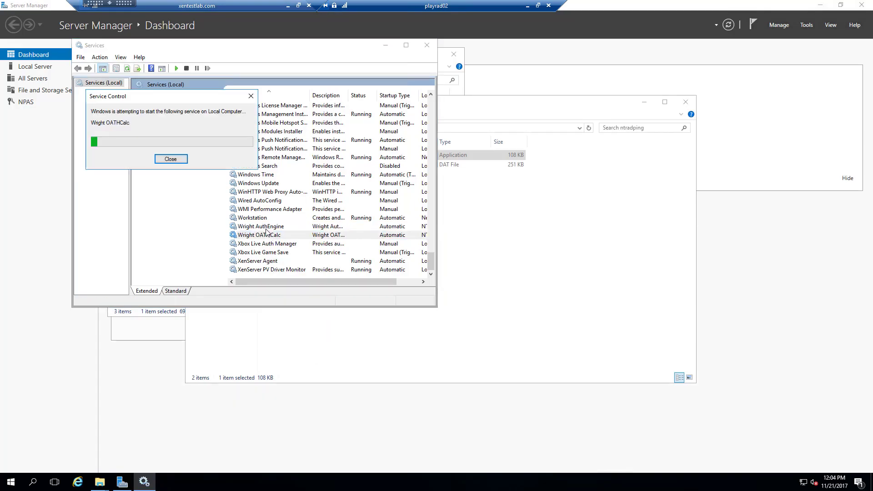
right_click(263, 226)
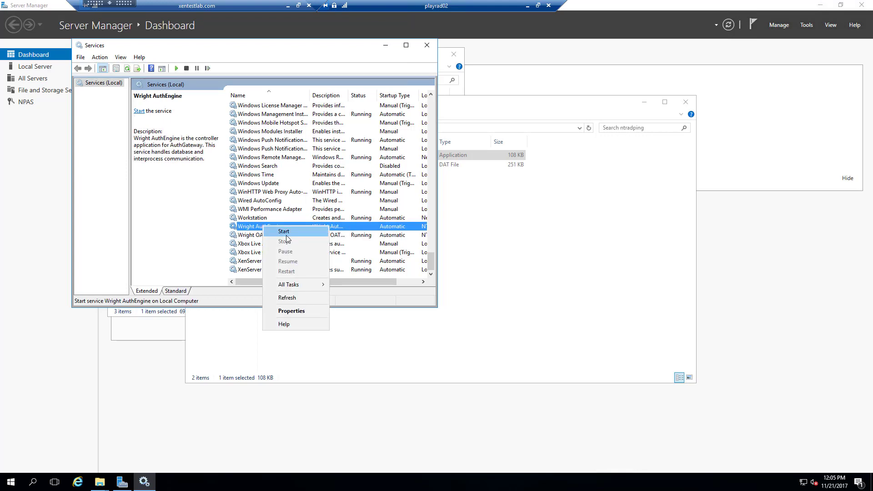
click(284, 232)
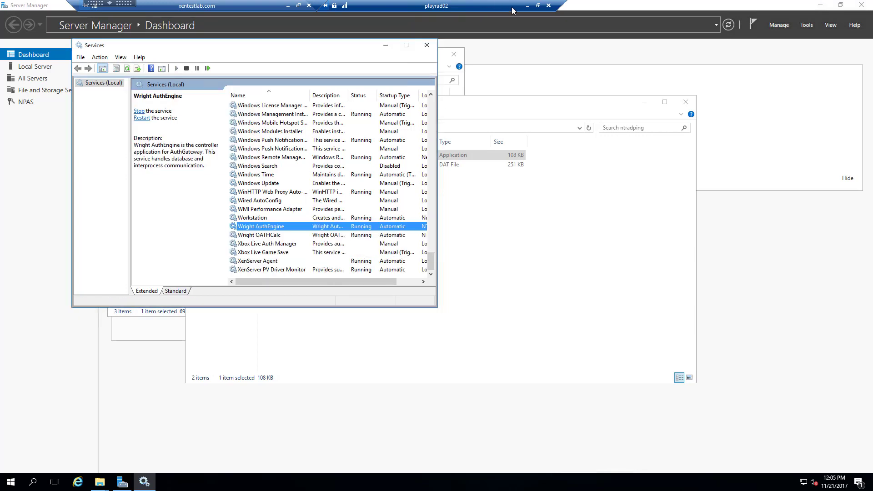
Refresh the NetScaler RADIUS services status, then return to the playrad02 session.
click(527, 7)
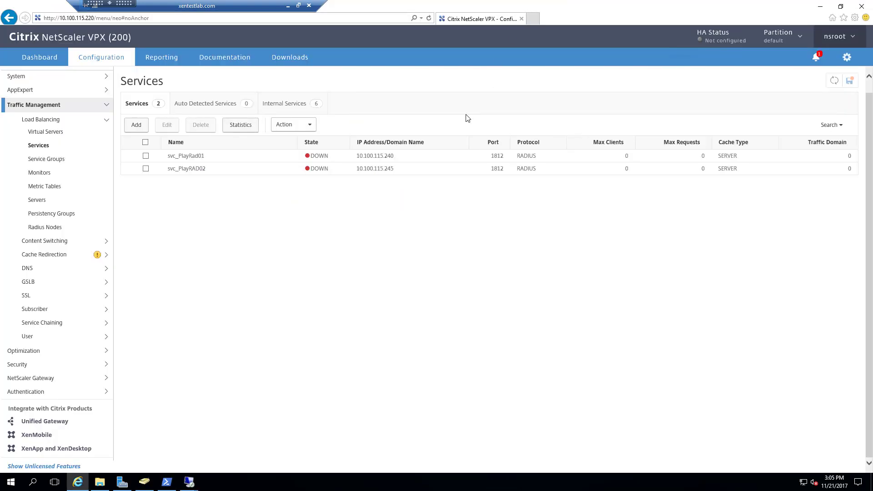
click(832, 85)
mouse_move(190, 482)
click(148, 441)
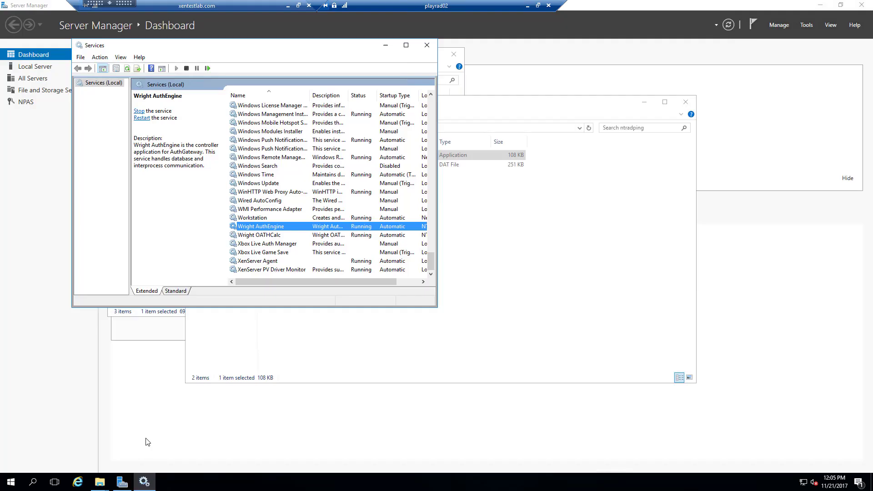
Launch Network Policy Server from Windows Administrative Tools.
click(11, 483)
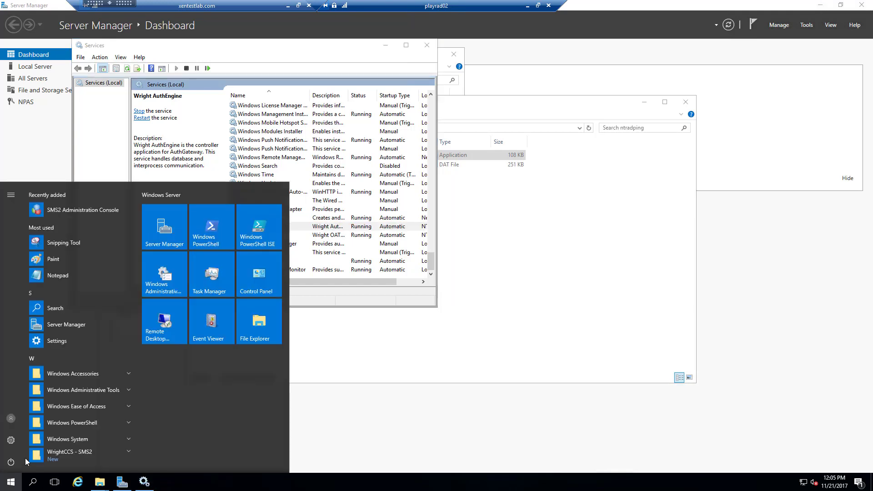
click(96, 390)
scroll(86, 437, down, 3)
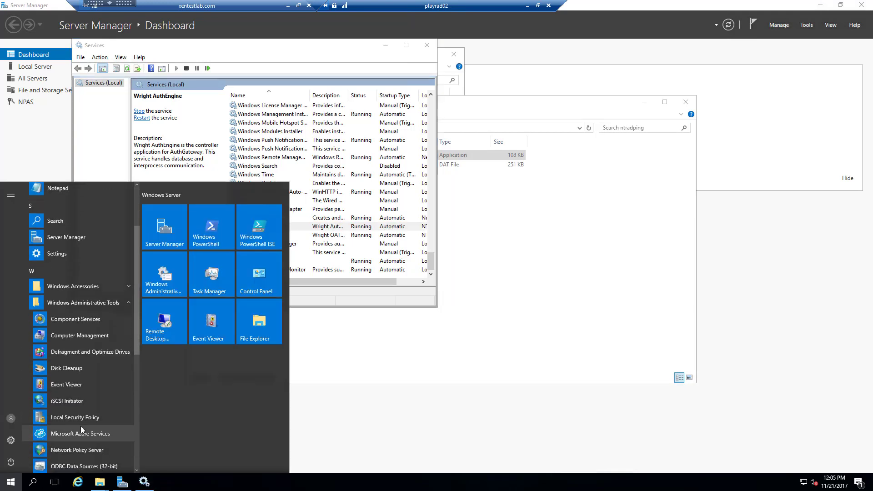
click(85, 449)
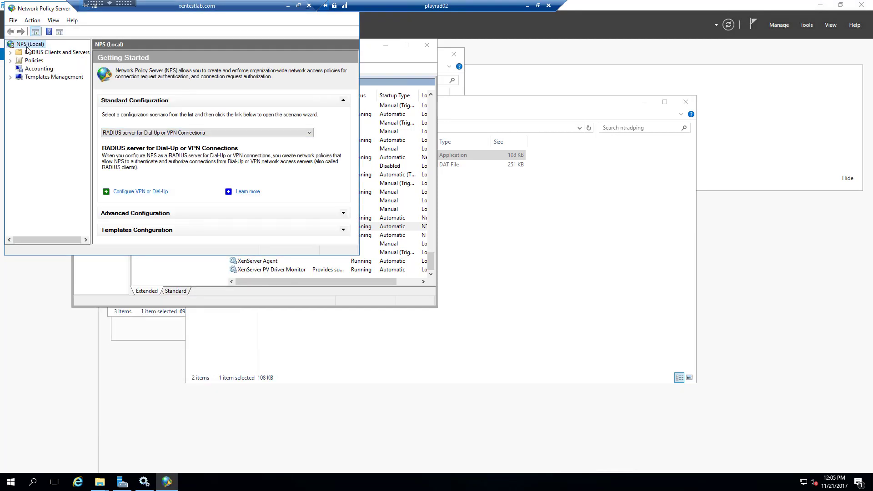
Stop and then start the NPS service on NPS (Local).
right_click(29, 45)
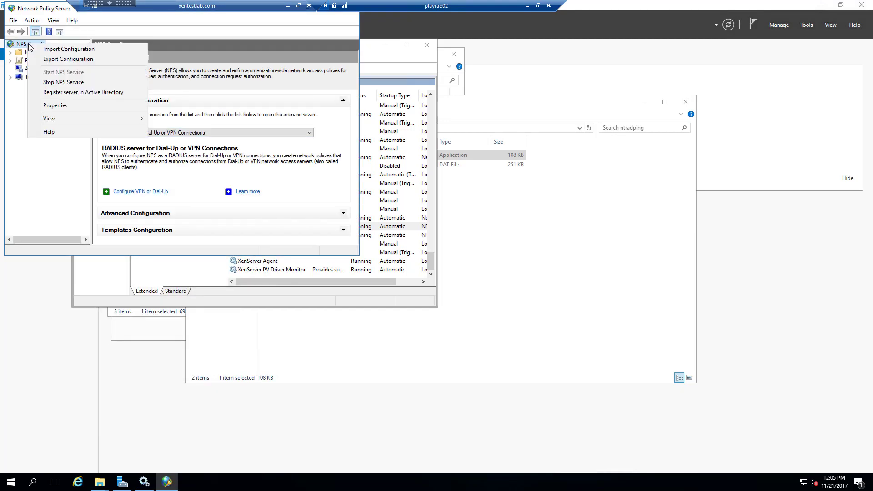
click(58, 83)
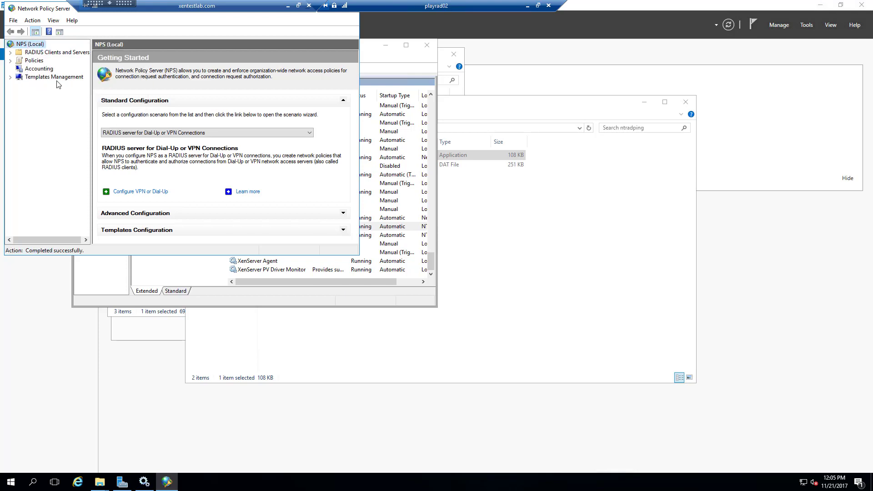
right_click(33, 45)
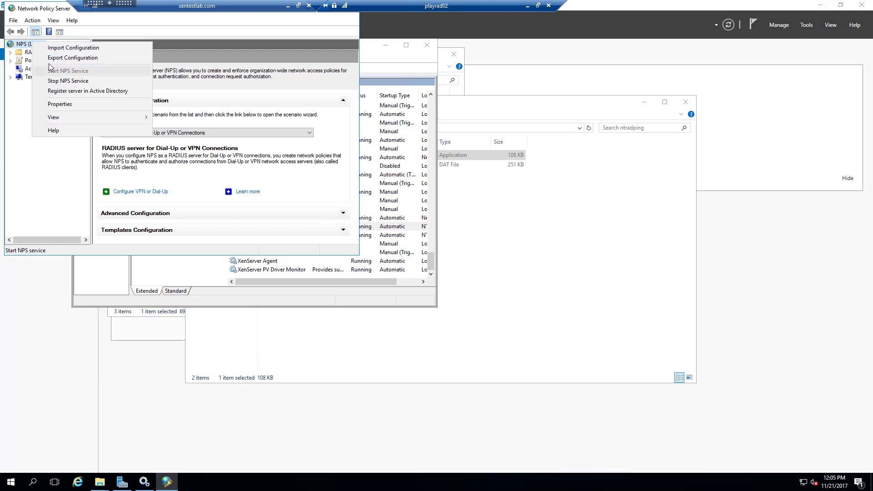
right_click(22, 47)
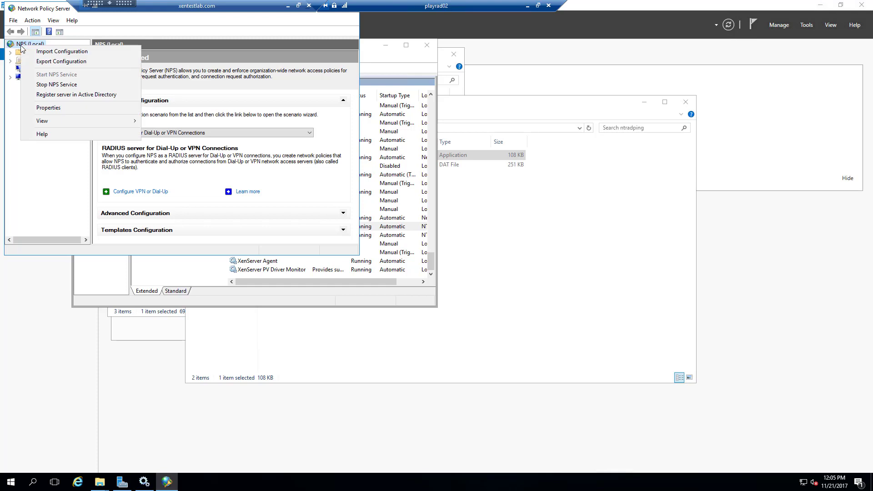
click(55, 84)
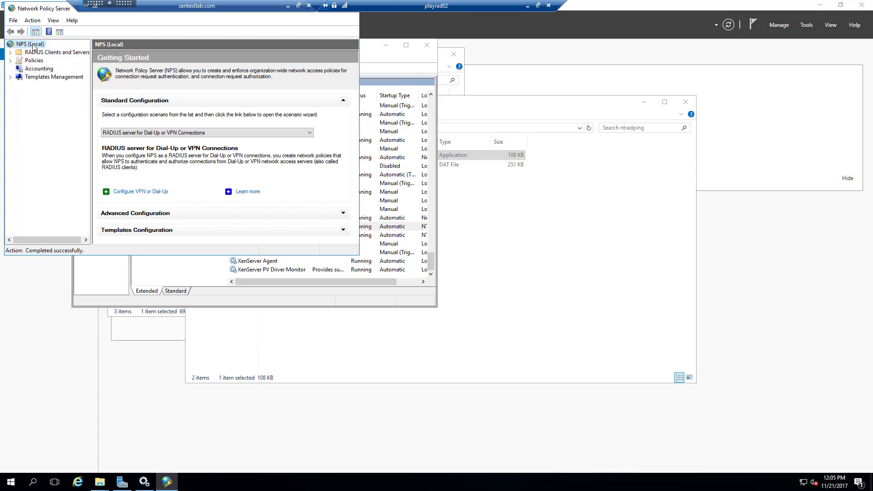
right_click(33, 44)
click(60, 75)
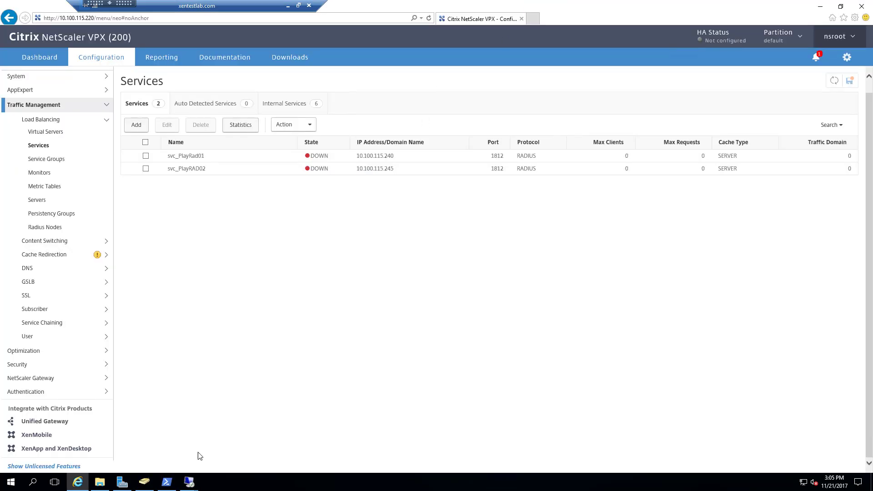
On playrad01, stop and restart the NPS service from NPS (Local).
mouse_move(189, 482)
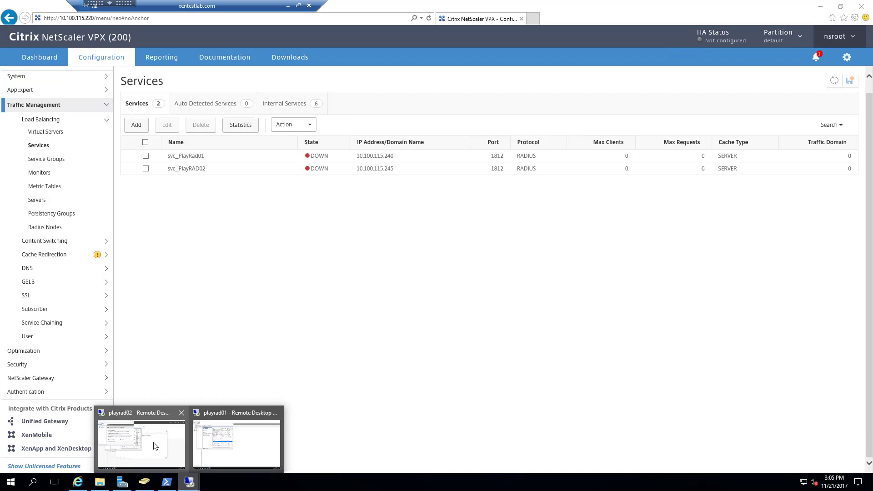
click(223, 441)
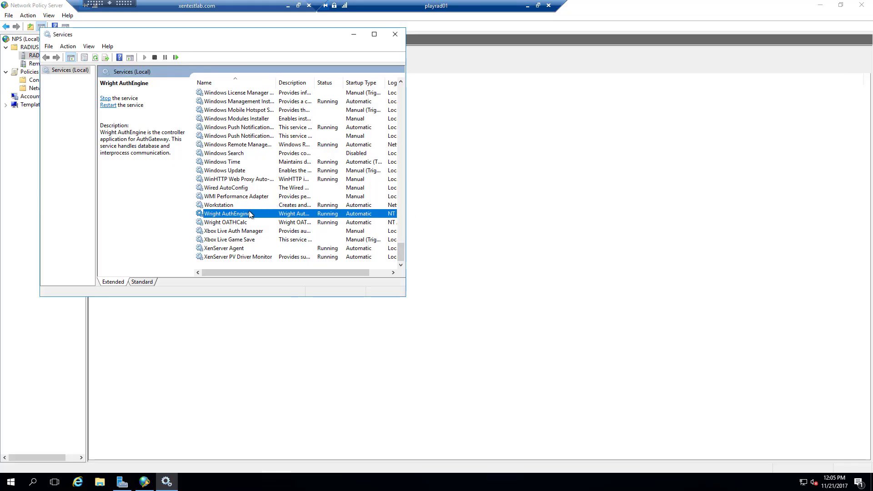
click(145, 481)
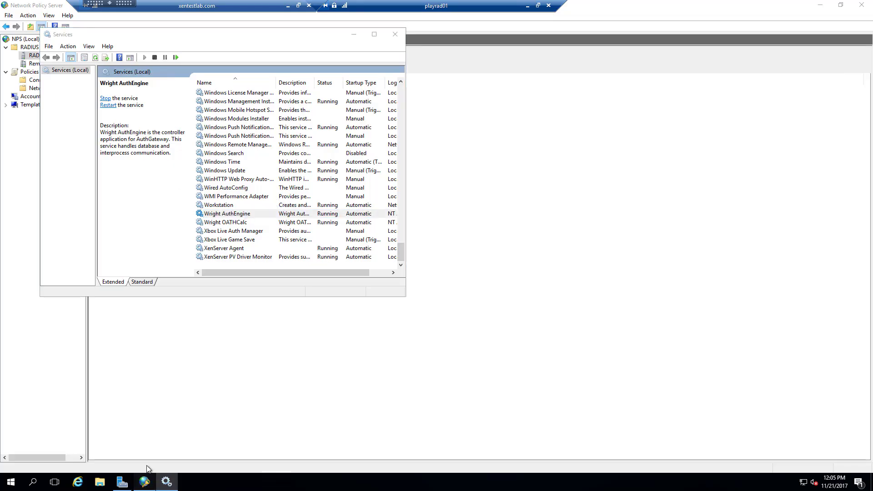
click(28, 39)
right_click(29, 39)
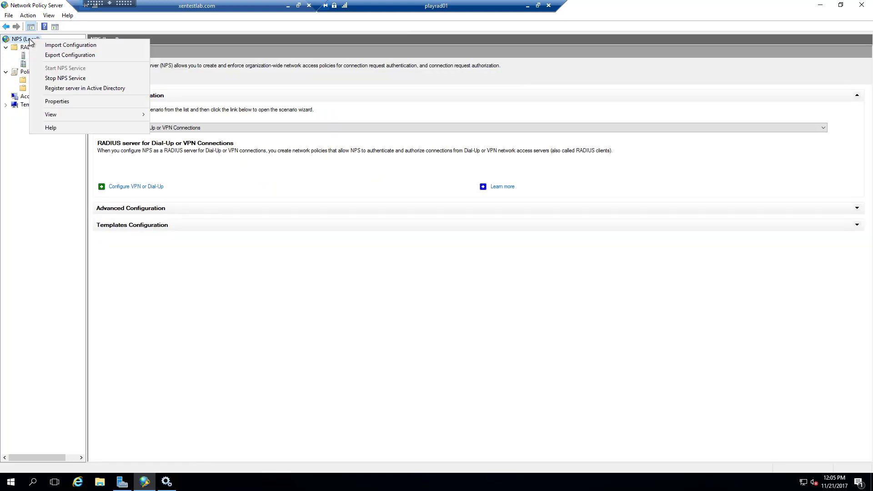
click(64, 78)
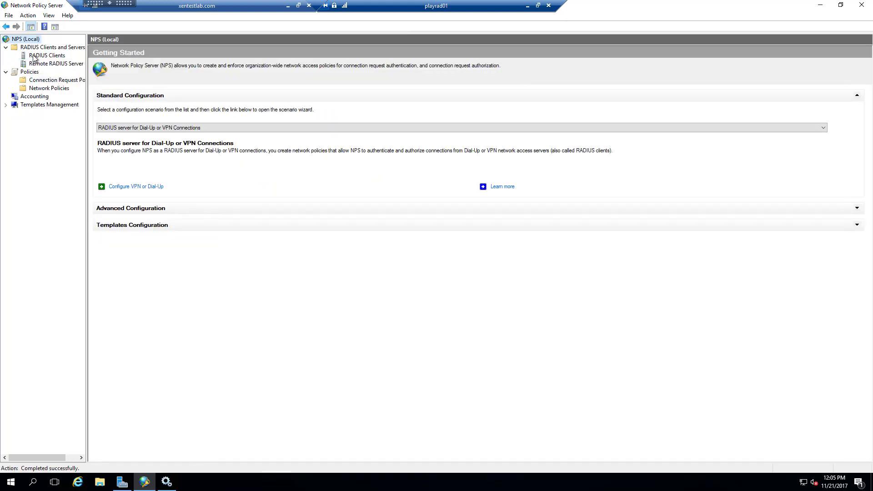
right_click(27, 41)
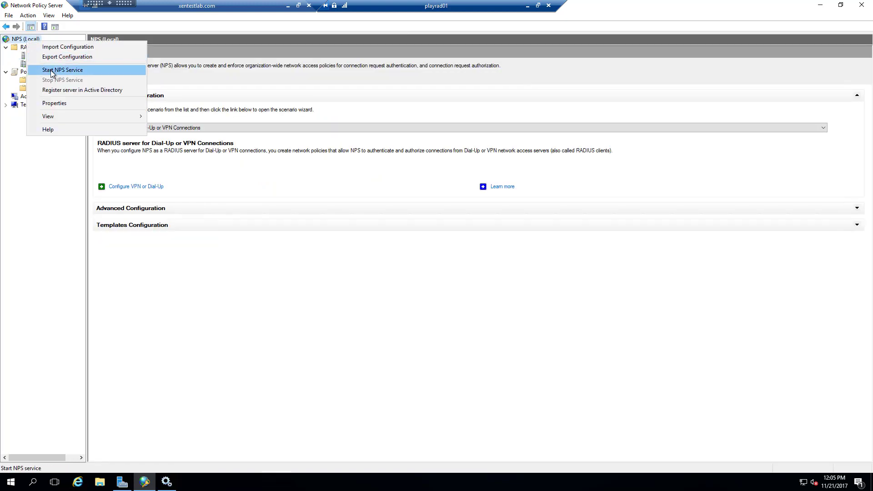
click(46, 68)
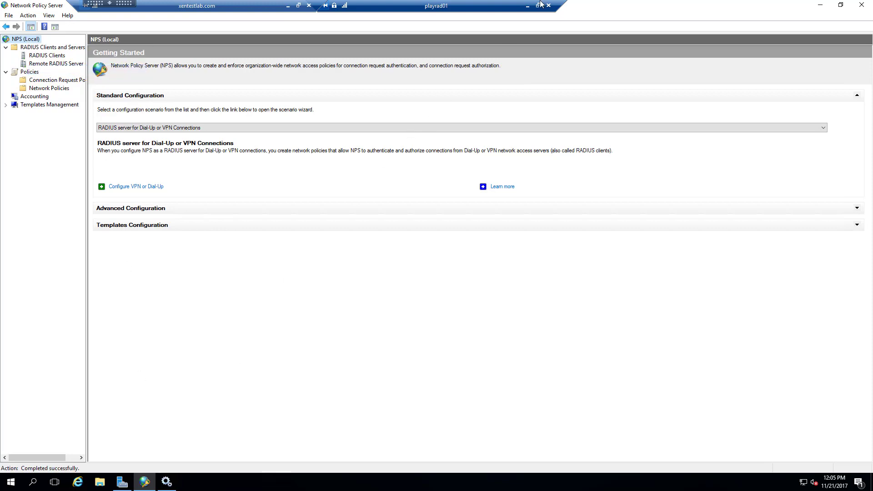
click(101, 484)
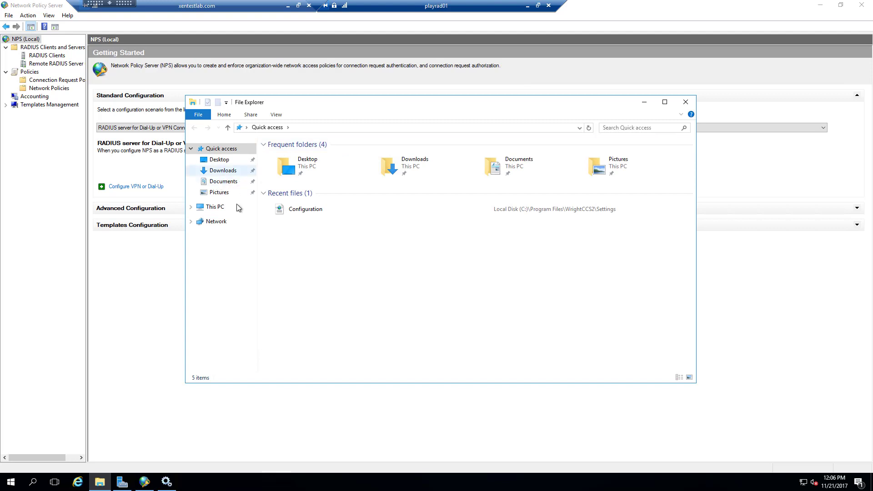
Extract the ntradping archive in Downloads and launch NTRadPing.
click(223, 171)
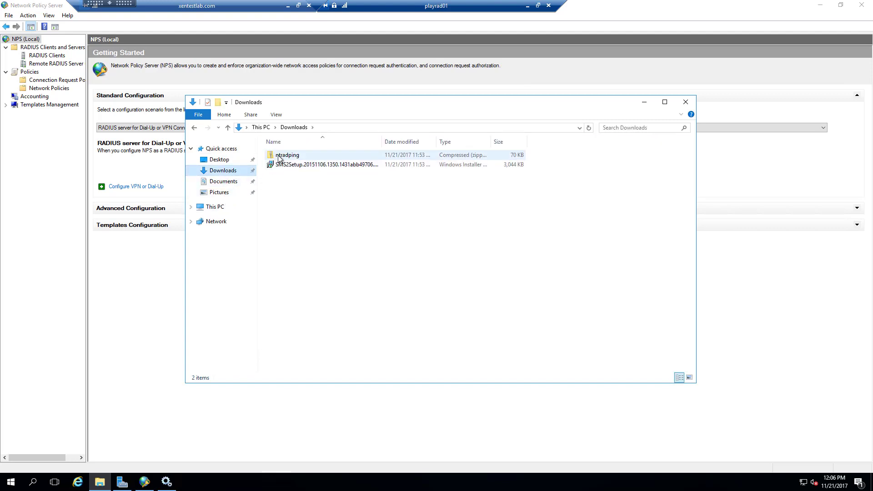
right_click(279, 159)
click(313, 187)
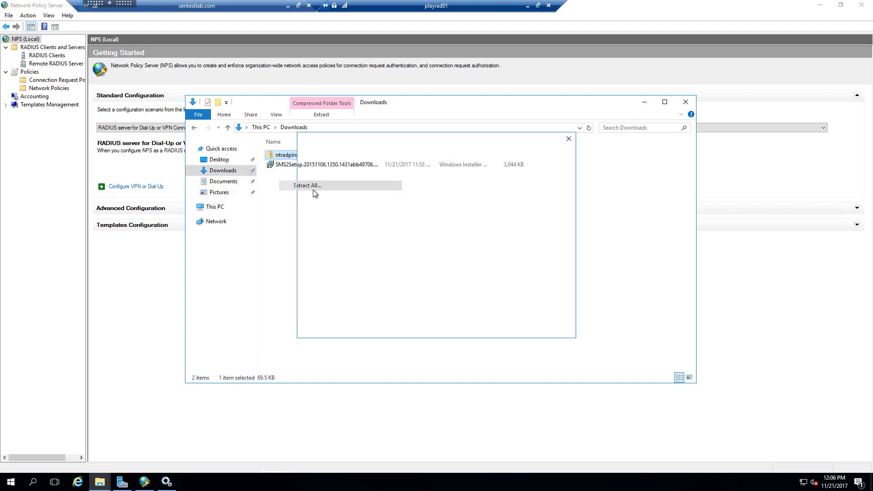
click(509, 332)
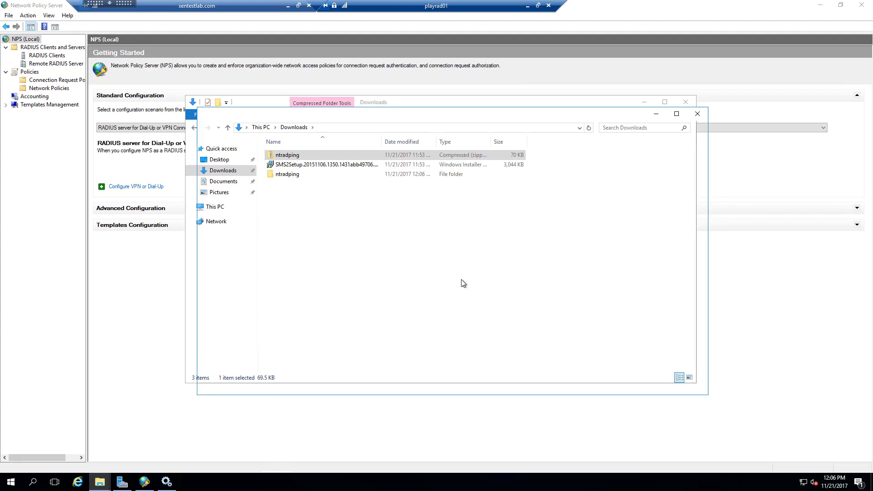
double_click(302, 166)
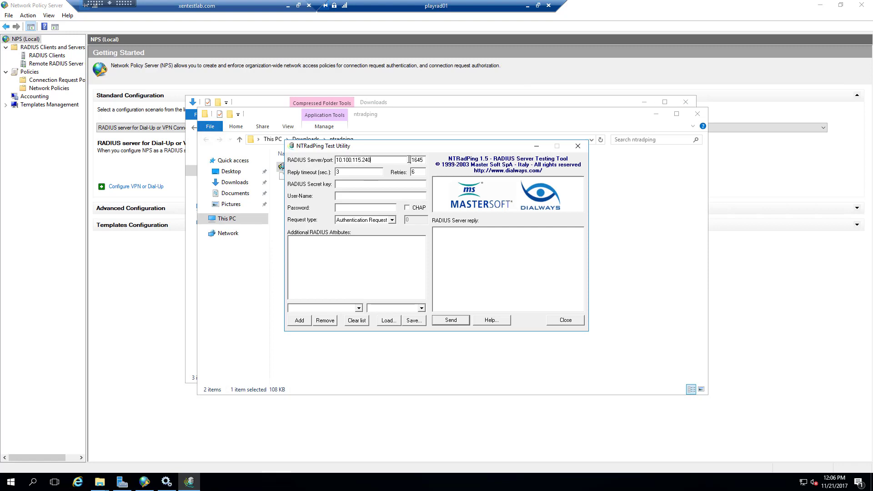
Set port 1812, enter the secret and credentials, and send the test request.
double_click(412, 160)
text(18)
text(playland\radiususer)
click(458, 321)
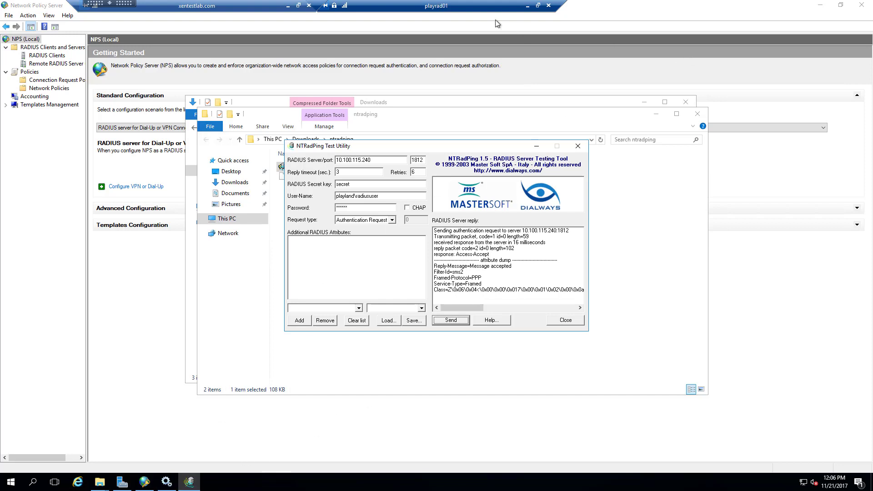
Back in NetScaler, refresh Services to confirm both RADIUS services are UP, then open Radius_Mon's actions.
click(526, 6)
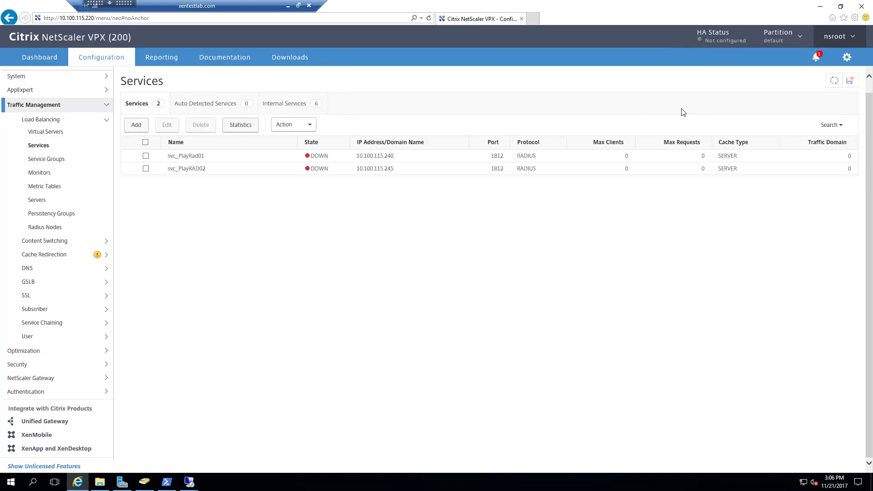
click(835, 82)
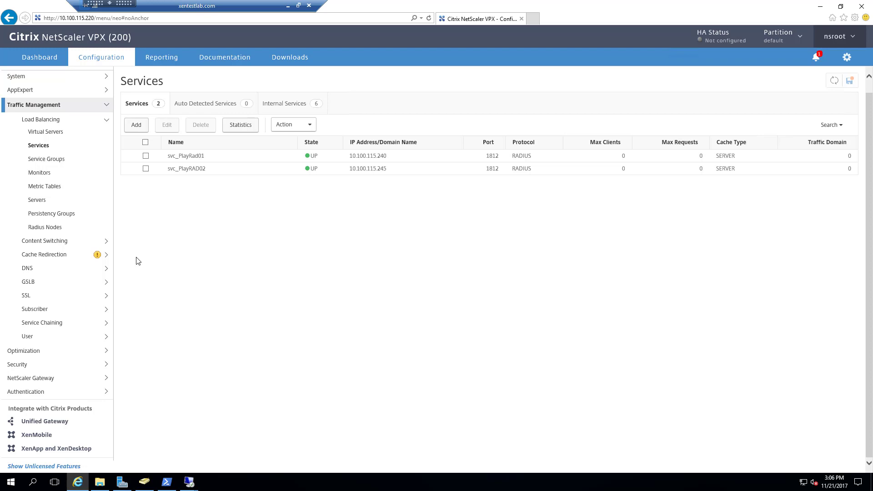
click(41, 173)
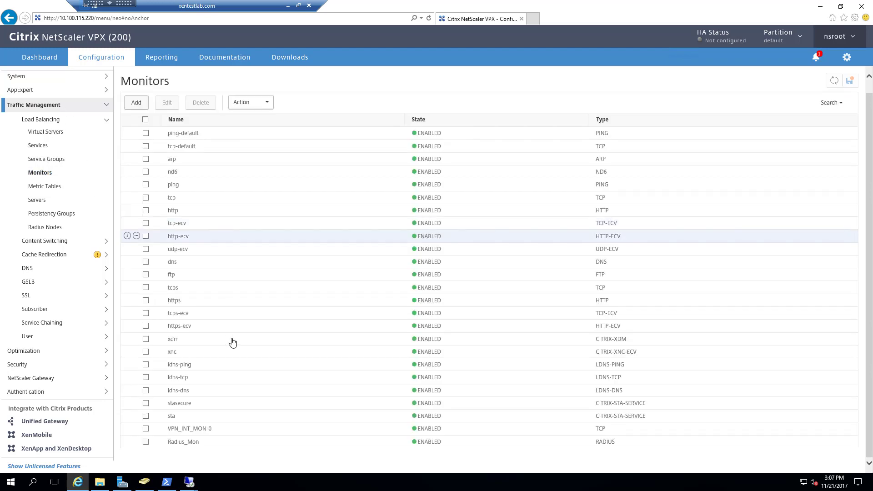
click(137, 442)
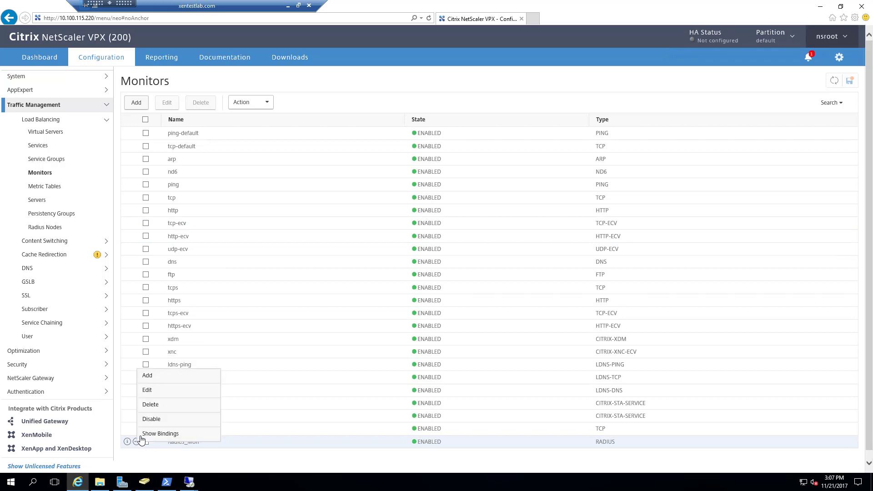
Edit Radius_Mon and, under Special Parameters, select the existing user name and start editing the password.
click(158, 392)
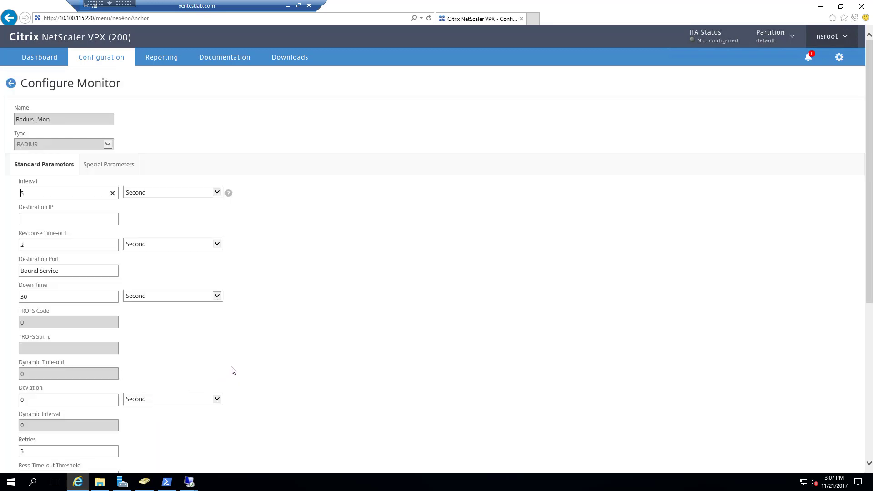
scroll(359, 367, down, 6)
scroll(357, 367, up, 6)
scroll(130, 345, down, 5)
scroll(156, 280, up, 5)
click(112, 168)
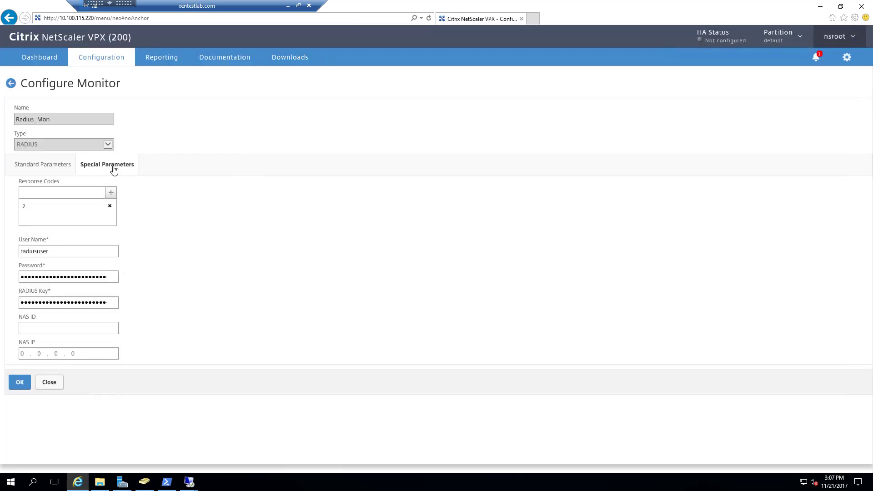
double_click(42, 251)
click(109, 279)
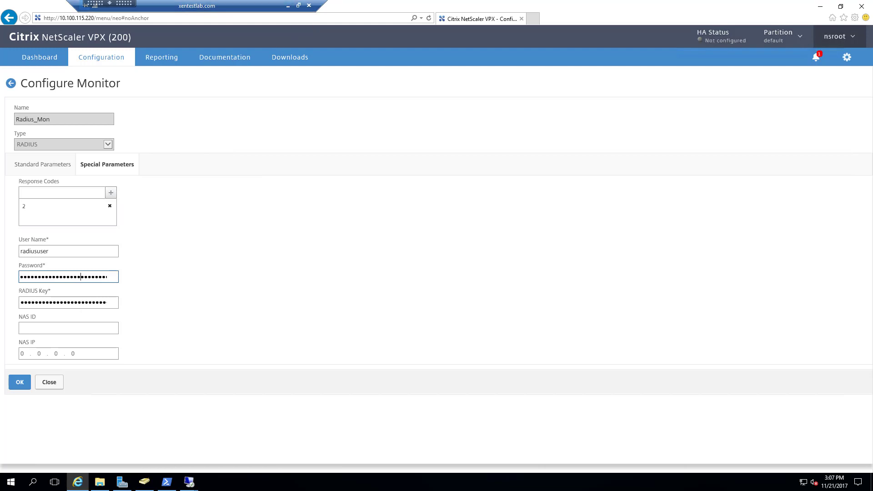
Set the NetScaler console aside and switch to the playrad01 remote session.
click(821, 8)
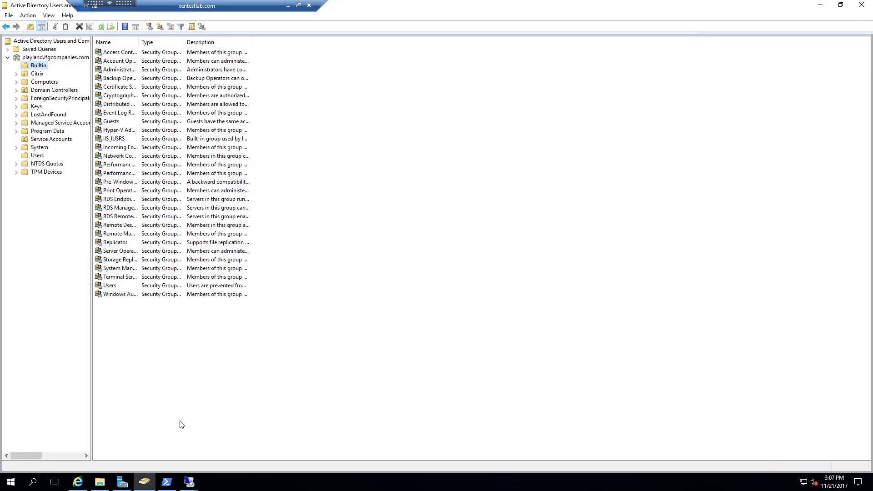
mouse_move(190, 478)
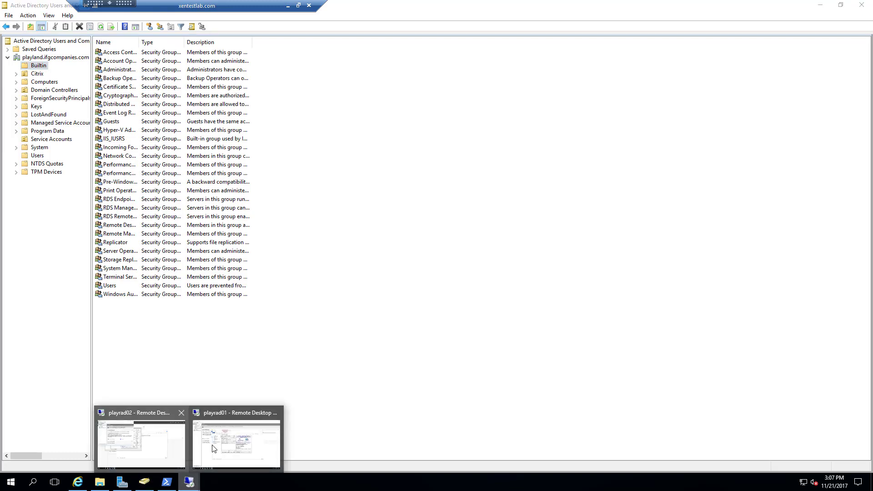
click(225, 444)
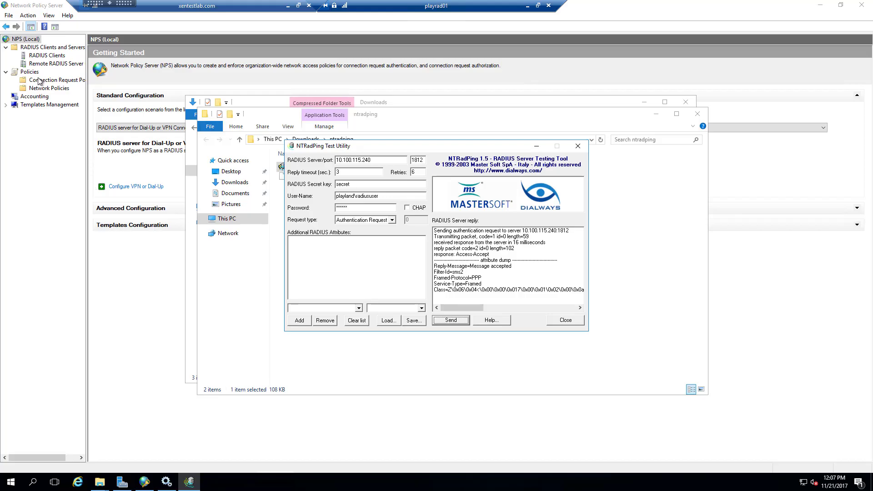
Inspect the Netscaler NSIP RADIUS client's properties without changes, then minimize the playrad01 session.
click(47, 55)
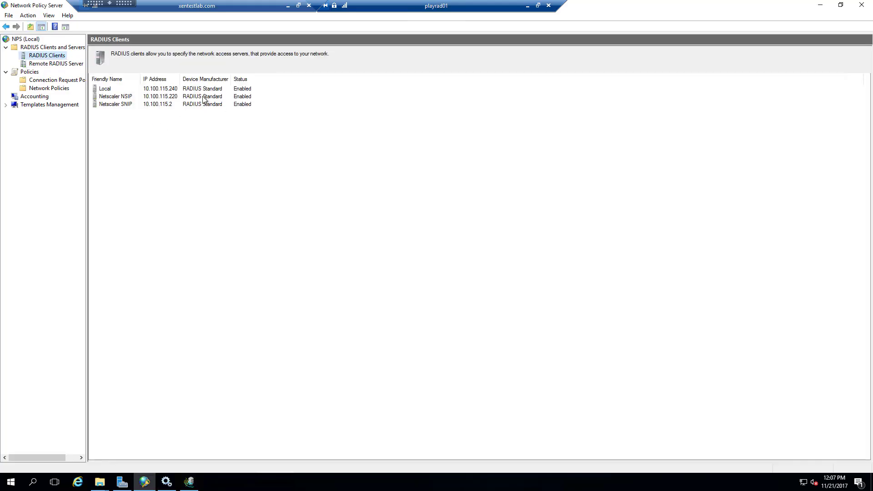
right_click(126, 100)
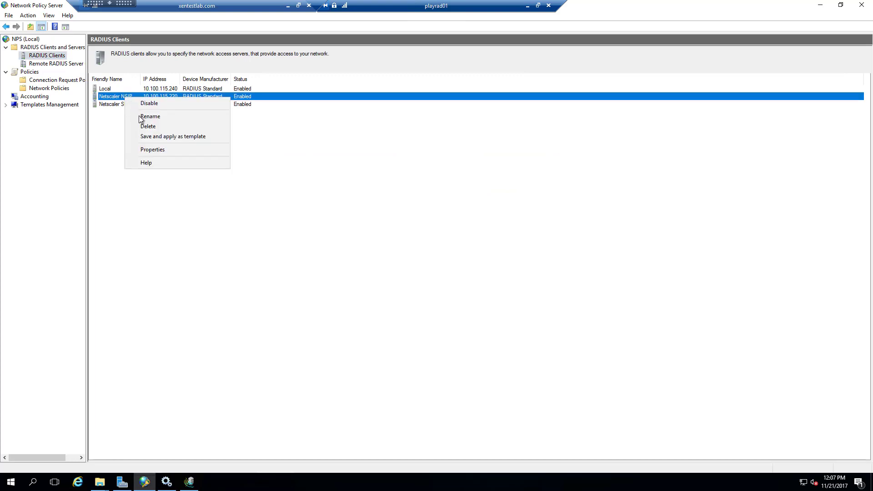
click(152, 150)
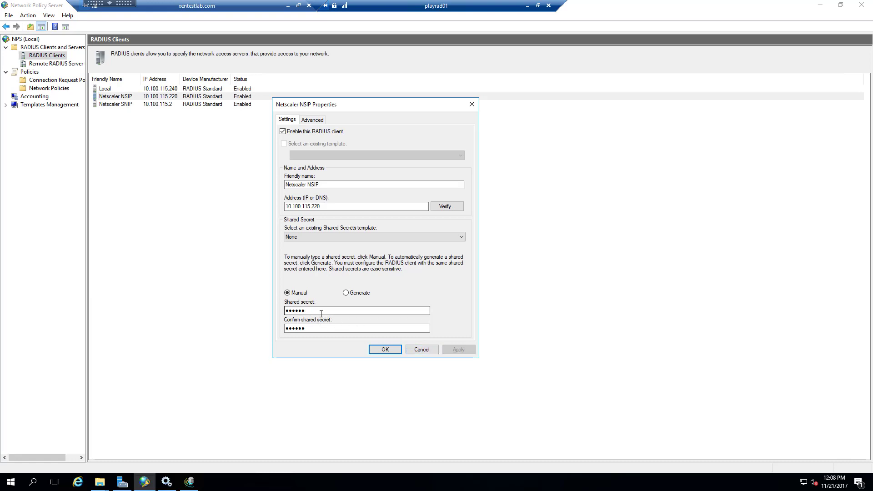
click(421, 349)
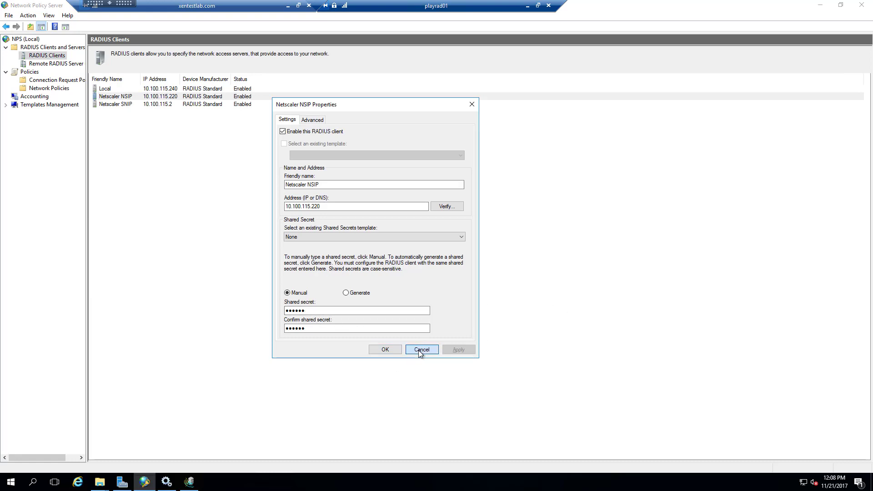
click(527, 5)
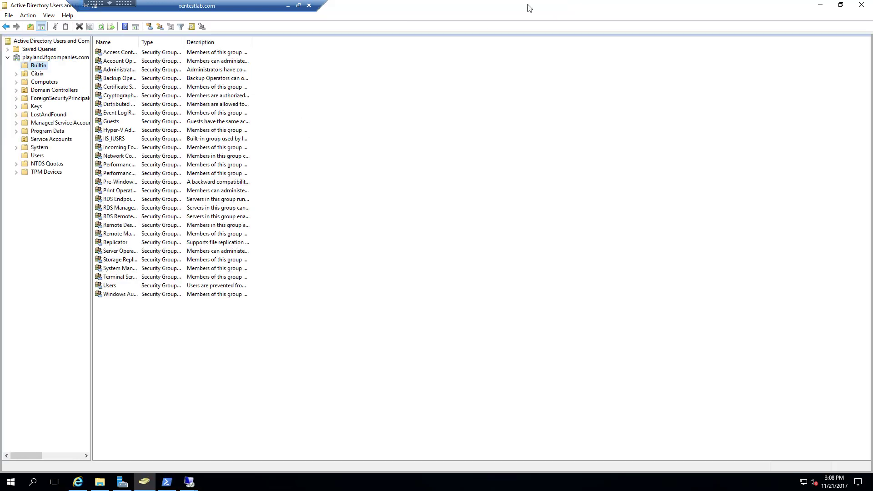
Back in NetScaler, view Servers, abandon a new server form, and open load balancing Services.
click(78, 482)
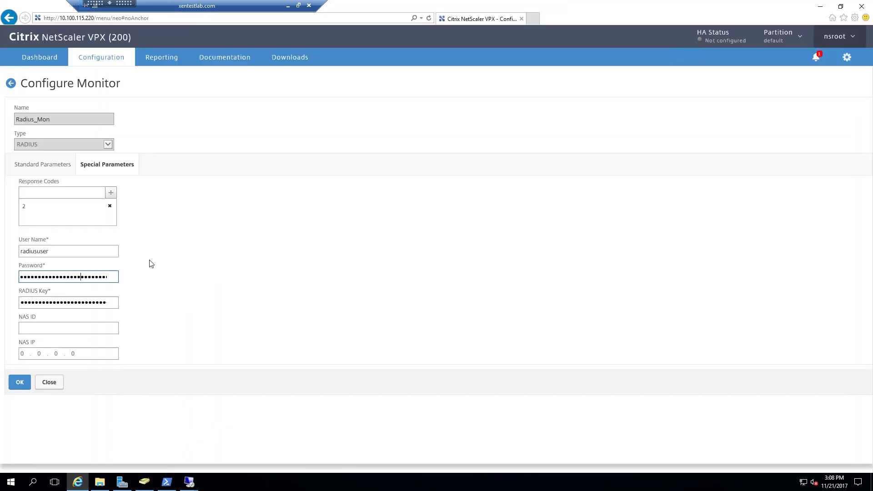
click(11, 85)
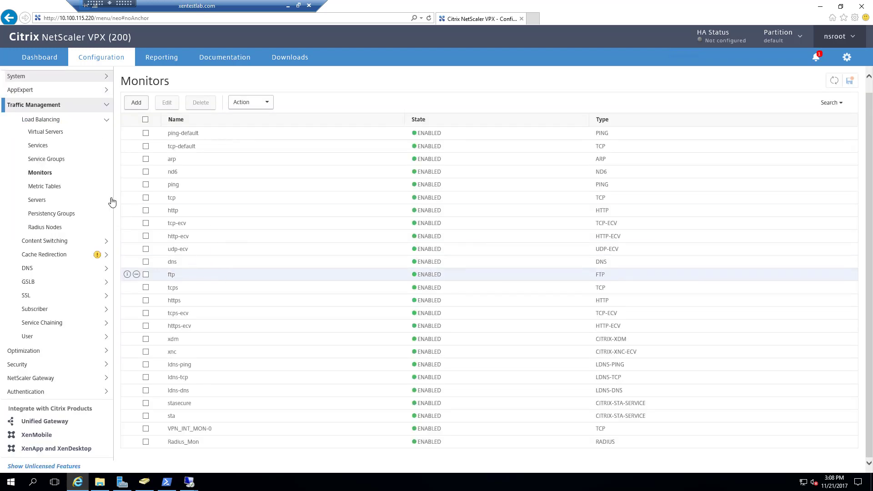
click(39, 200)
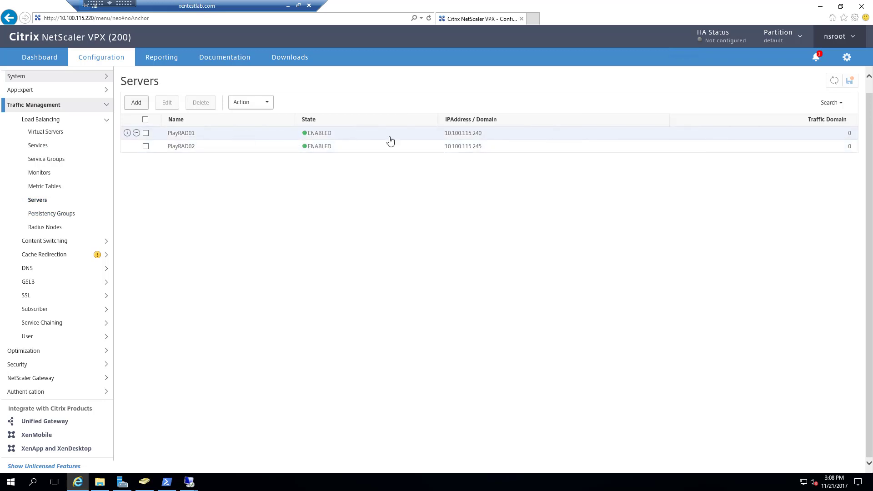
click(137, 103)
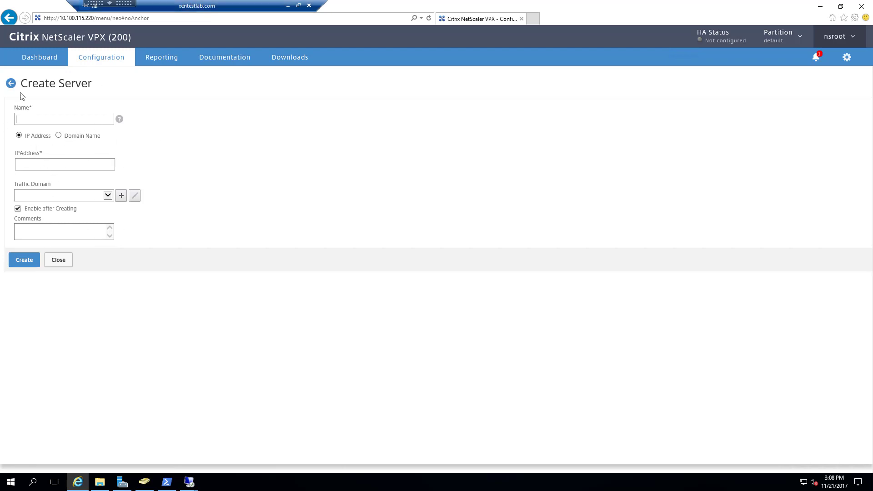
click(11, 83)
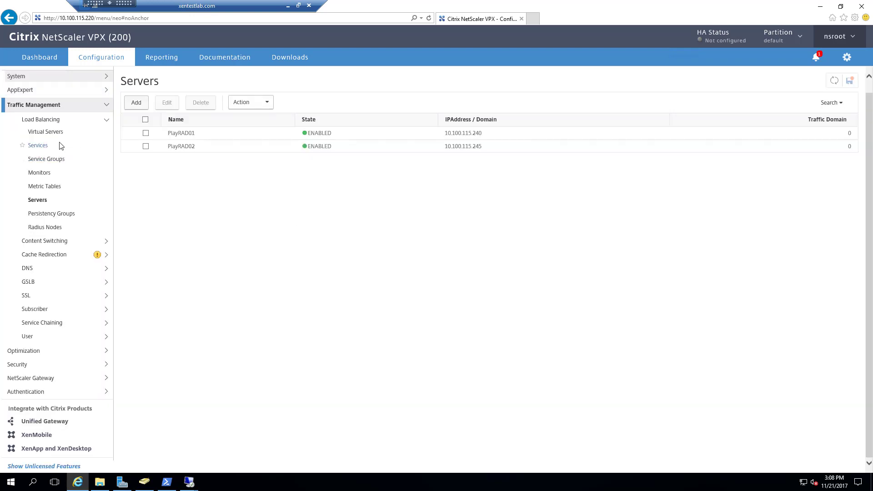
click(38, 146)
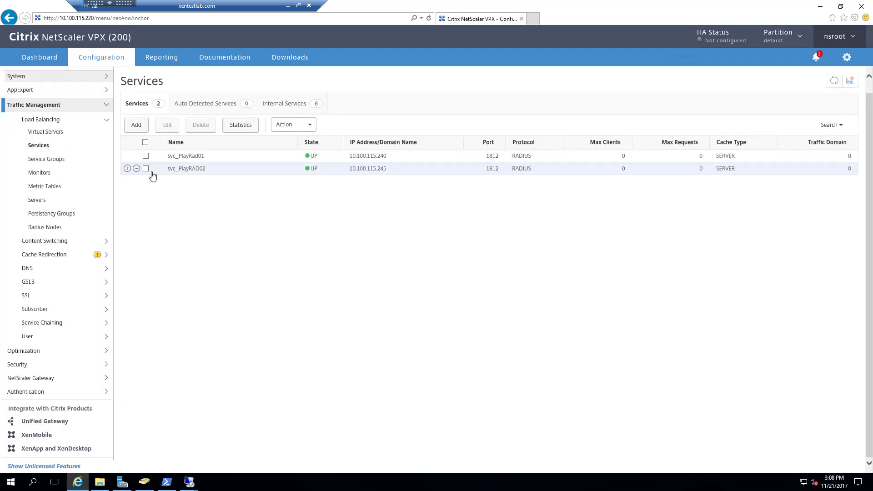
click(137, 169)
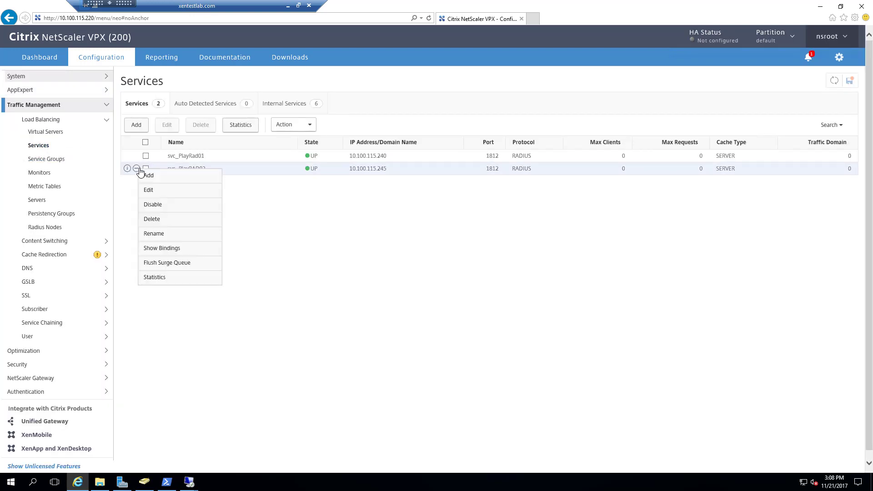
click(149, 190)
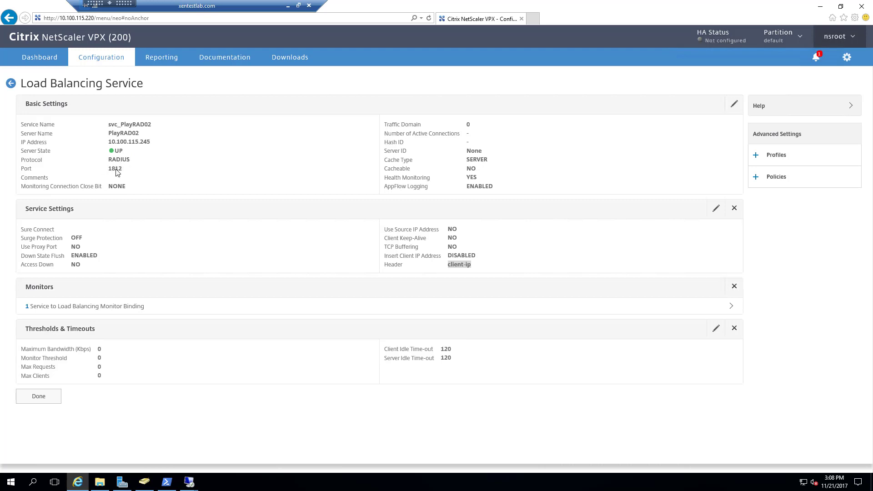
click(136, 307)
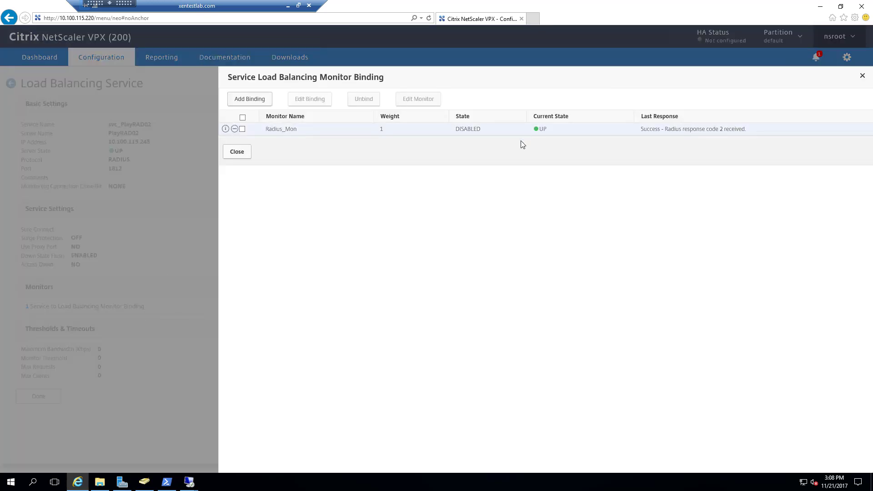
click(237, 152)
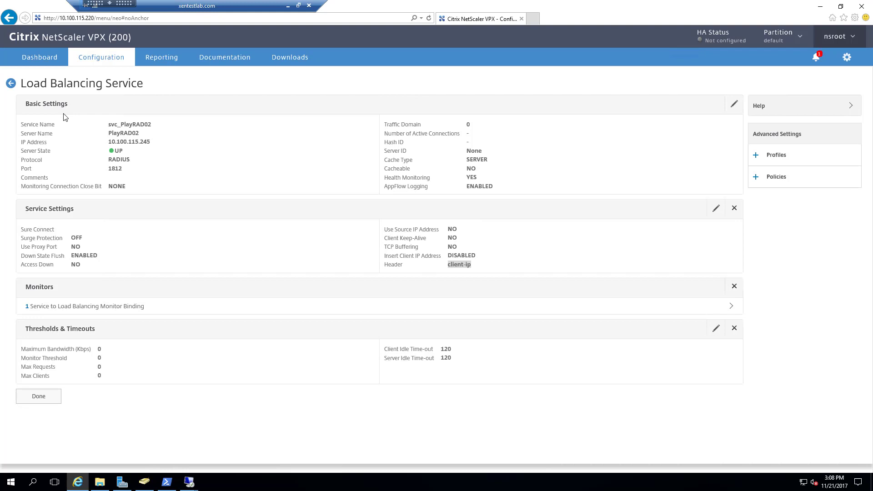
click(11, 86)
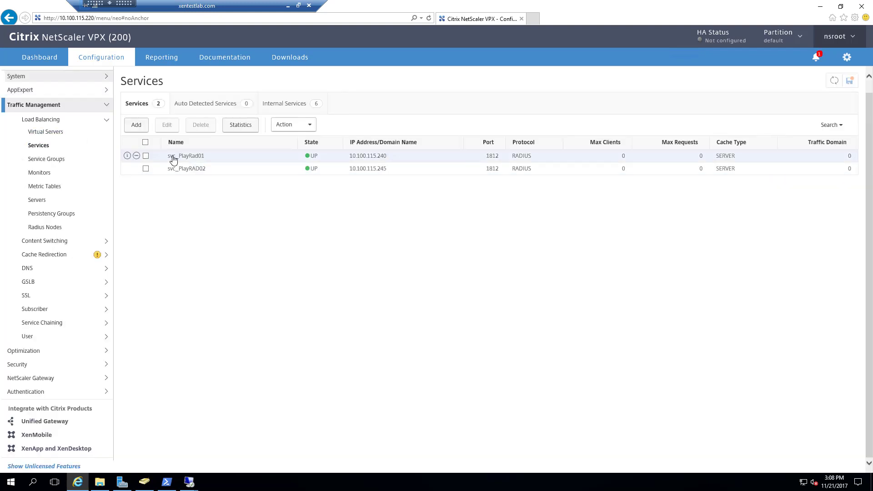
Edit the Domain_Radius_svr virtual server and bind svc_PlayRad01 to it.
click(44, 133)
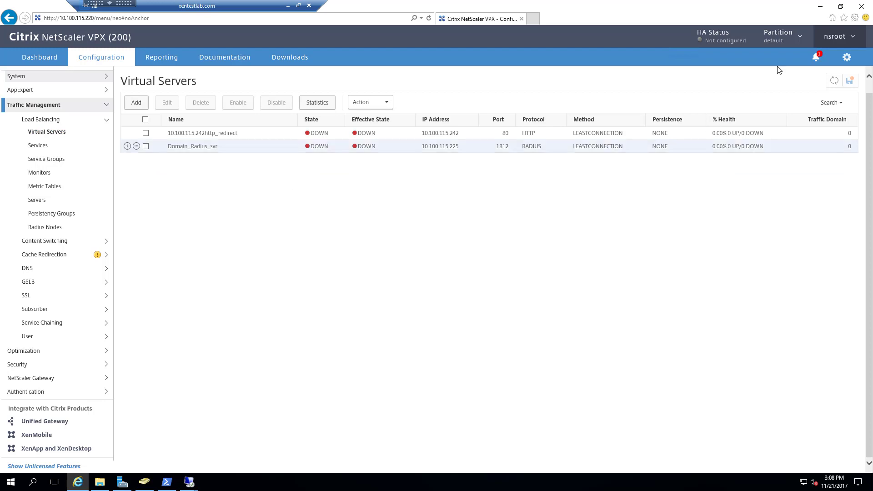
click(834, 81)
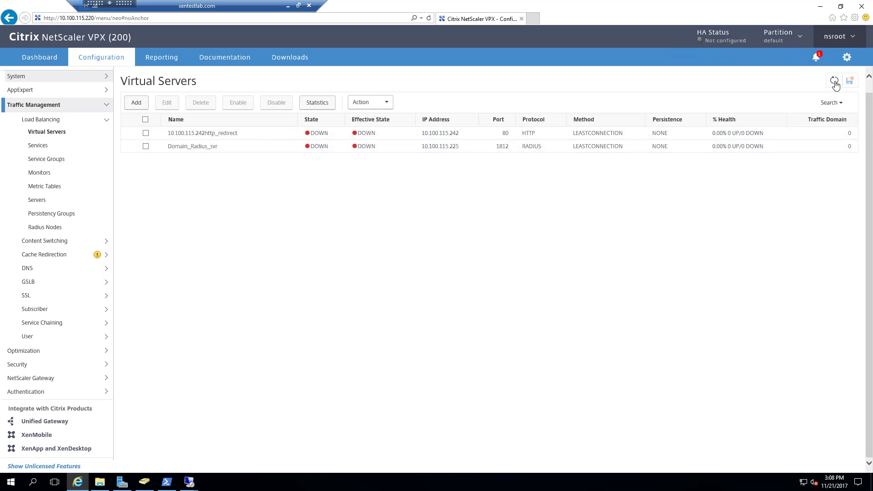
click(137, 147)
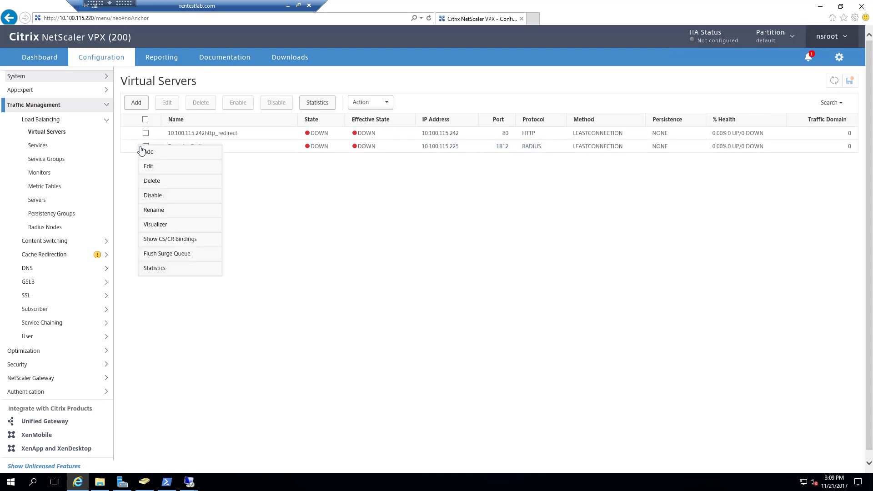
click(190, 170)
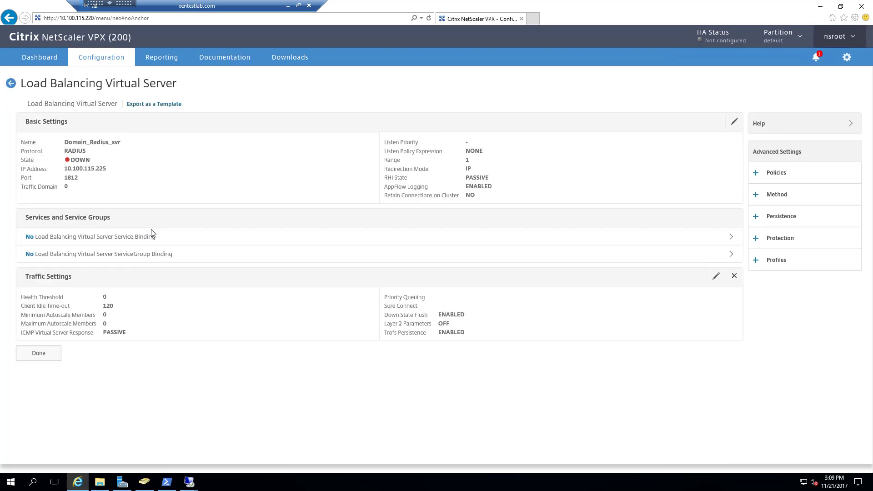
click(133, 237)
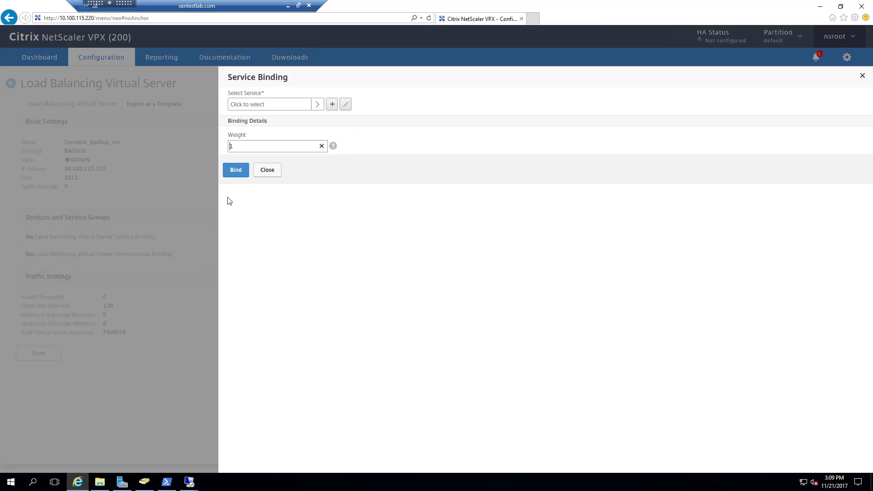
click(318, 105)
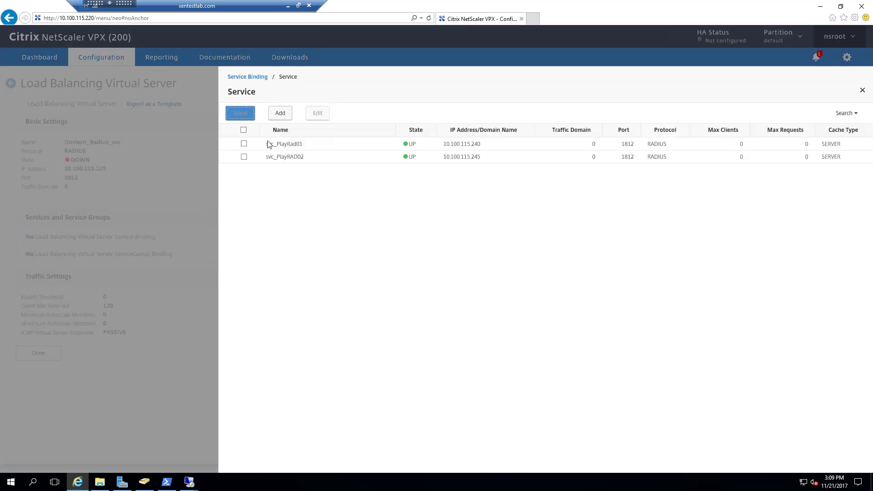
click(244, 143)
click(246, 117)
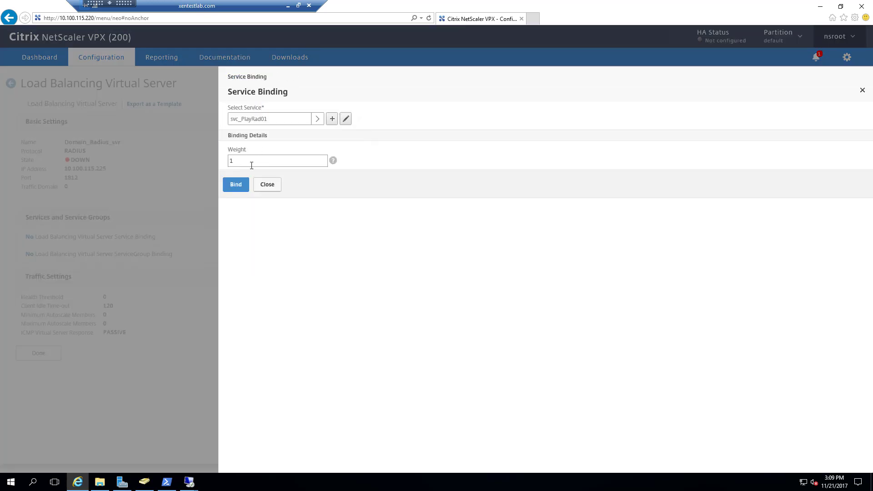
click(234, 184)
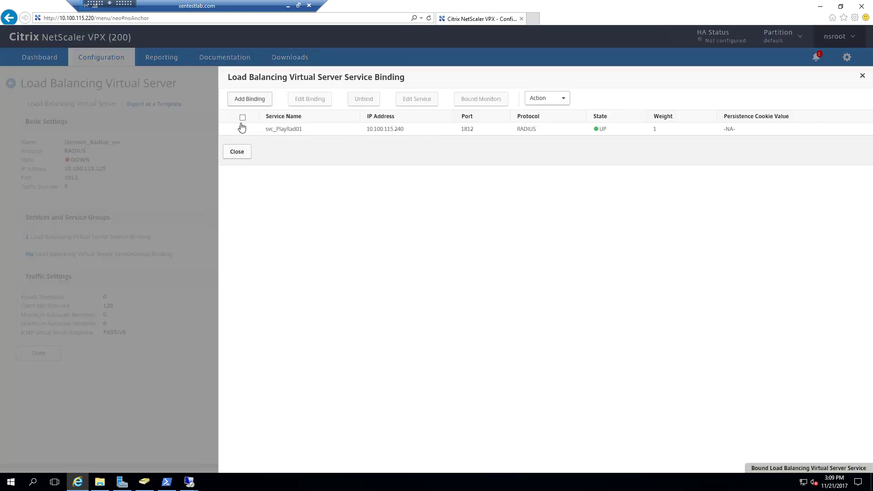
Bind svc_PlayRAD02 as the second service and close the service binding panel.
click(242, 129)
click(249, 101)
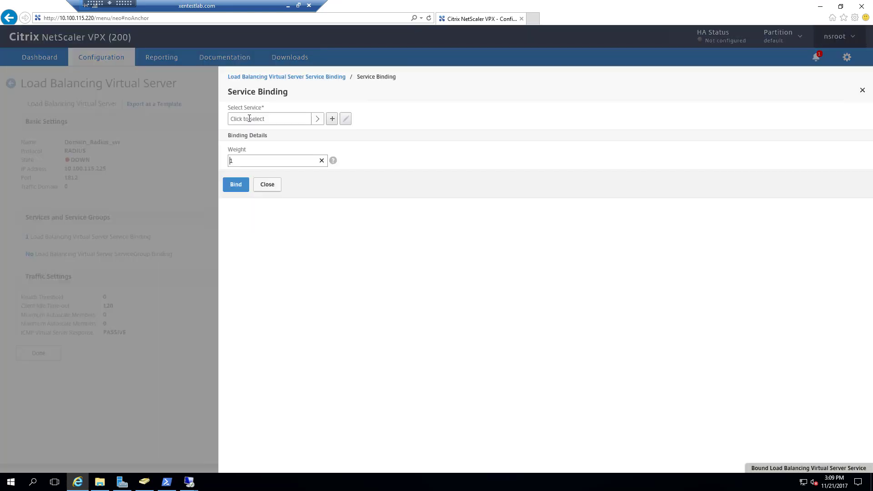
click(235, 184)
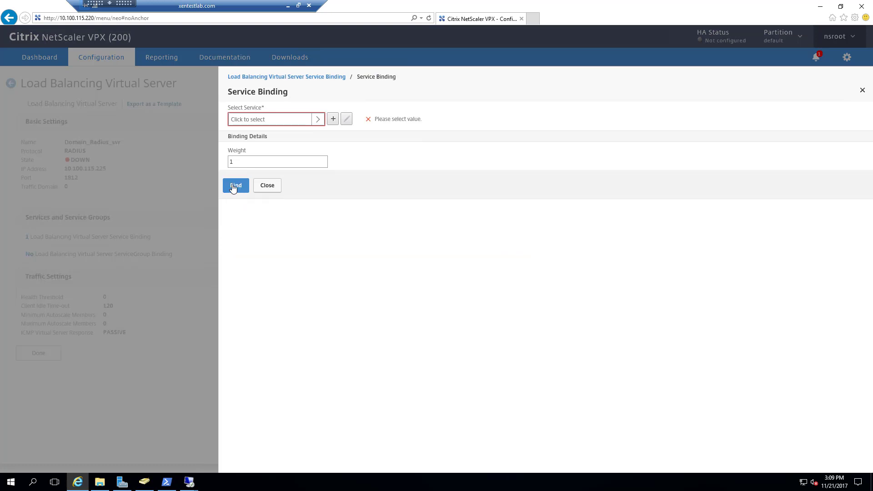
click(315, 119)
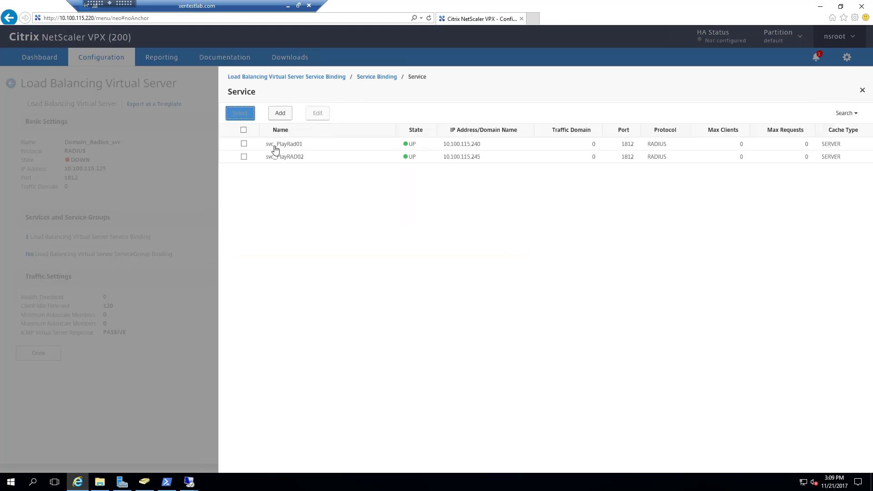
click(244, 156)
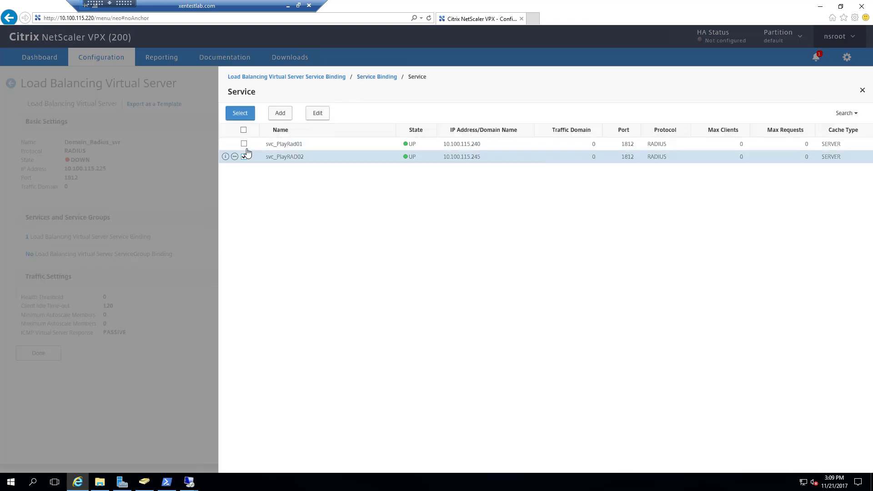
click(244, 117)
click(239, 184)
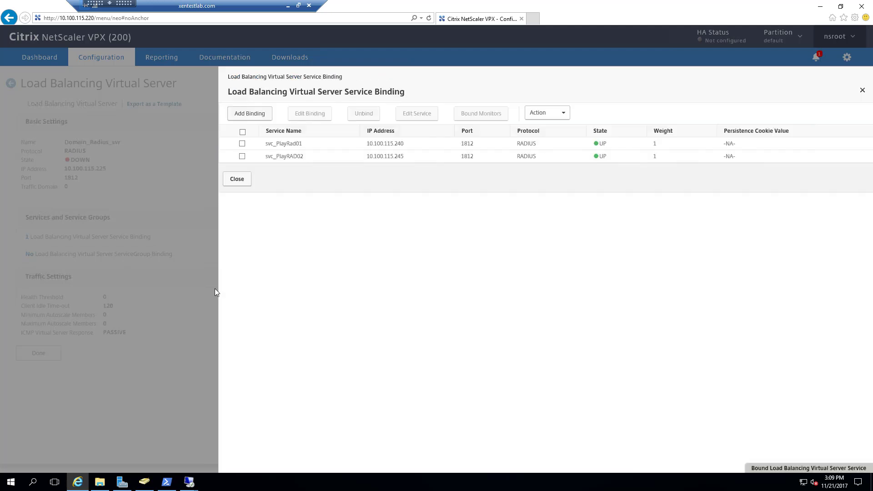
click(236, 180)
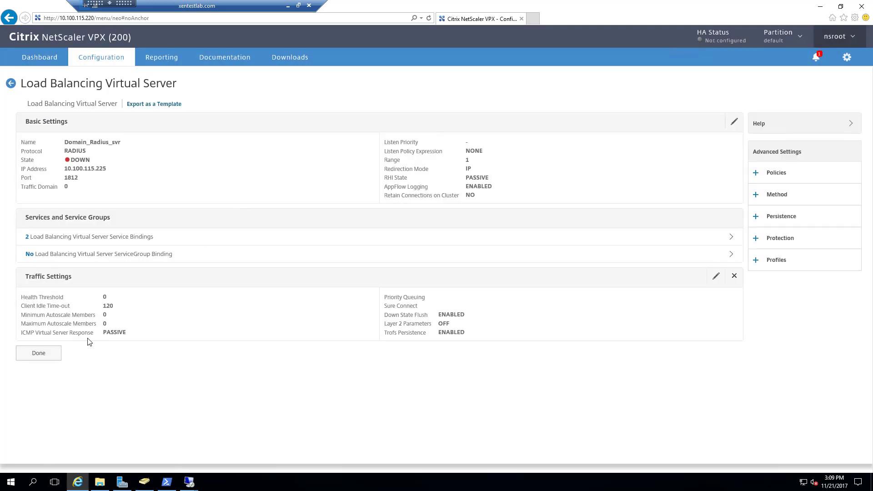
Save Domain_Radius_svr and check the load-balancing Services, Servers and Monitors lists.
click(48, 354)
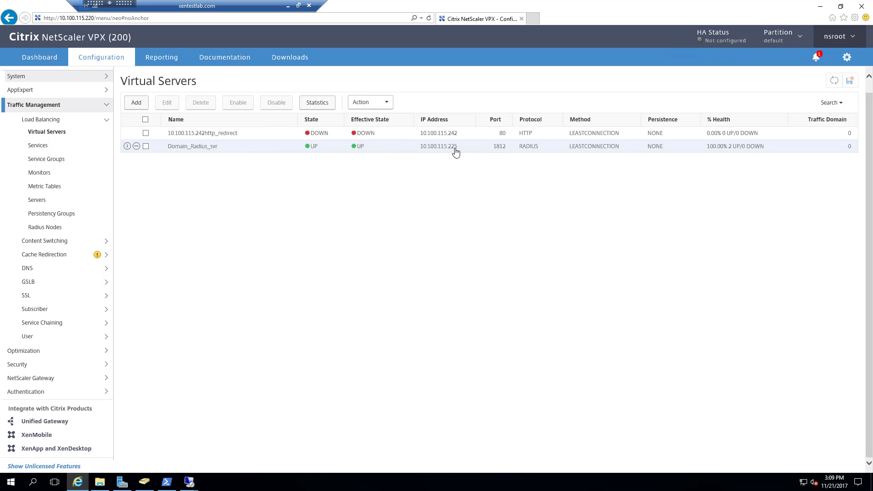
click(43, 147)
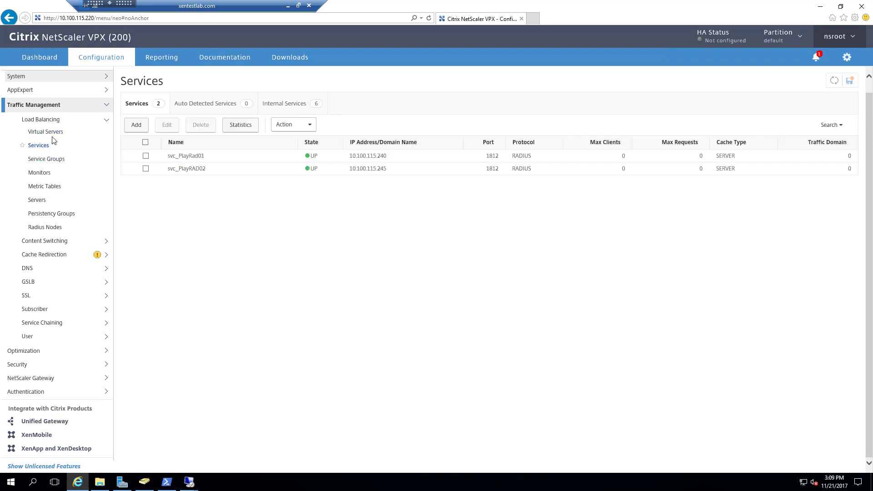
click(41, 201)
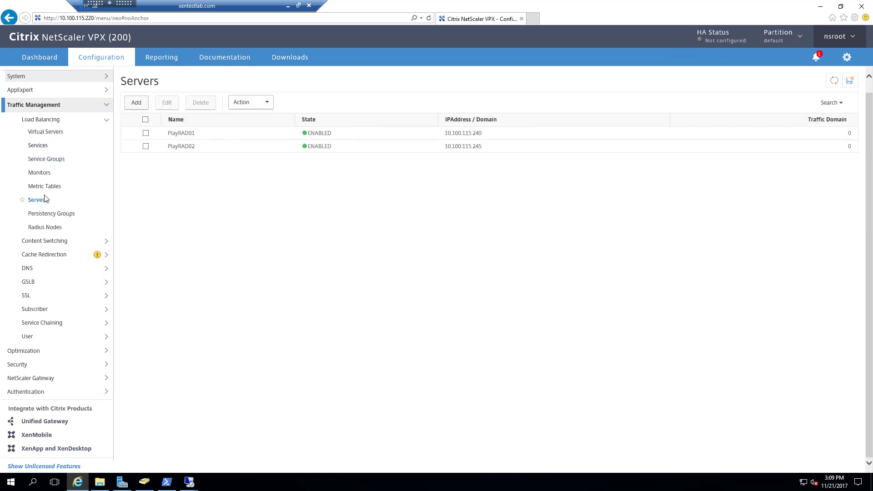
click(42, 173)
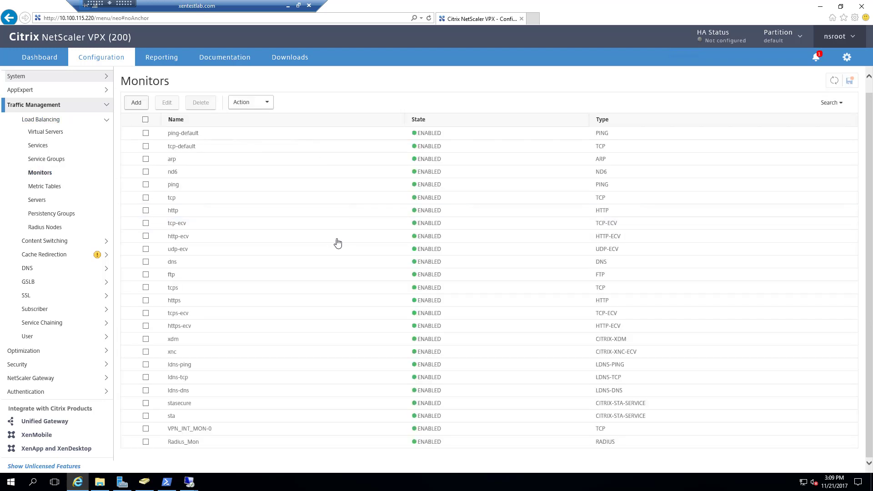
Navigate to NetScaler Gateway authentication policies and open the RADIUS policies list.
click(106, 121)
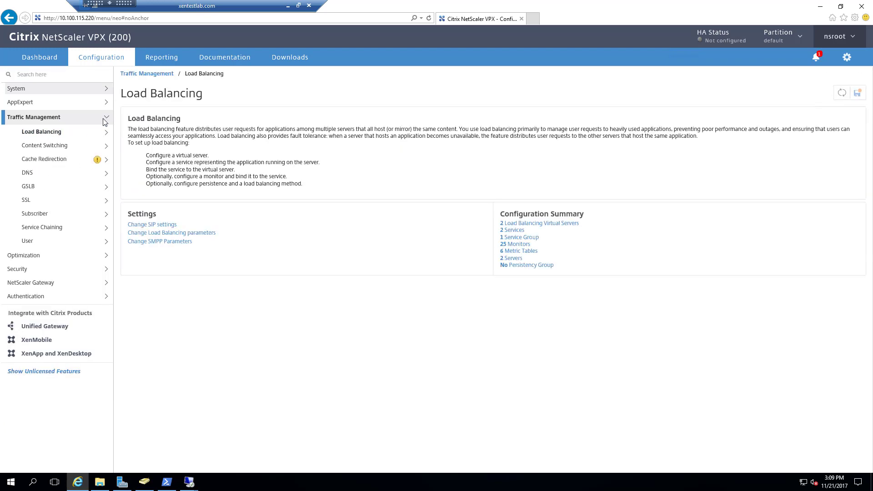
click(44, 283)
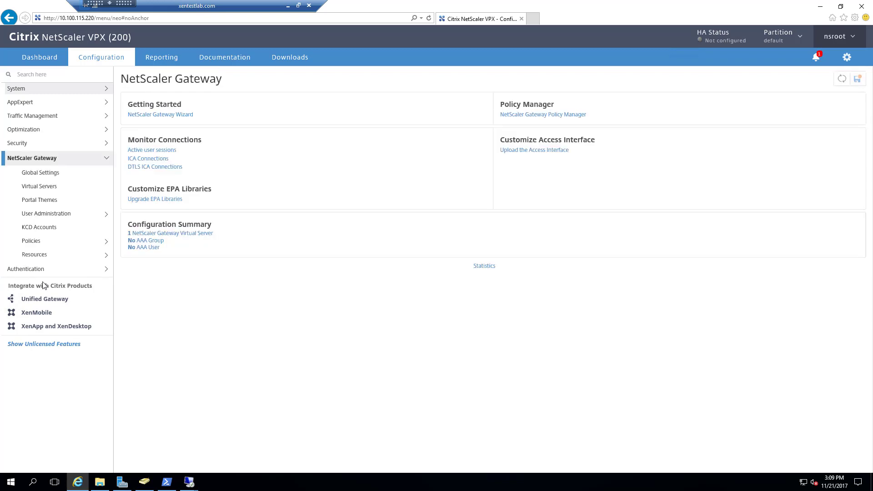
click(53, 190)
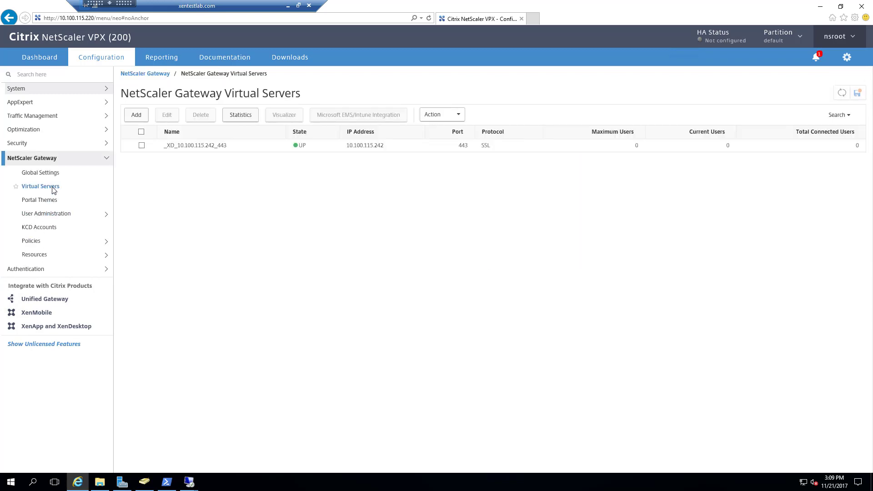
click(51, 242)
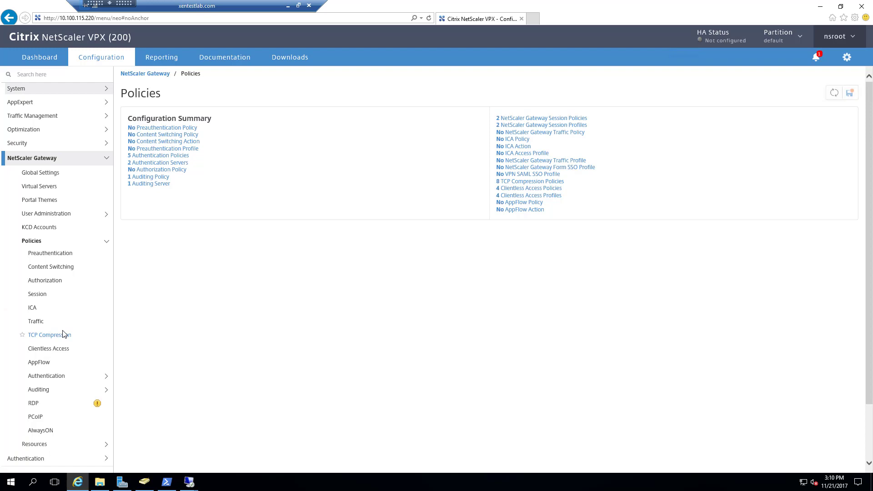
click(62, 377)
scroll(63, 377, down, 3)
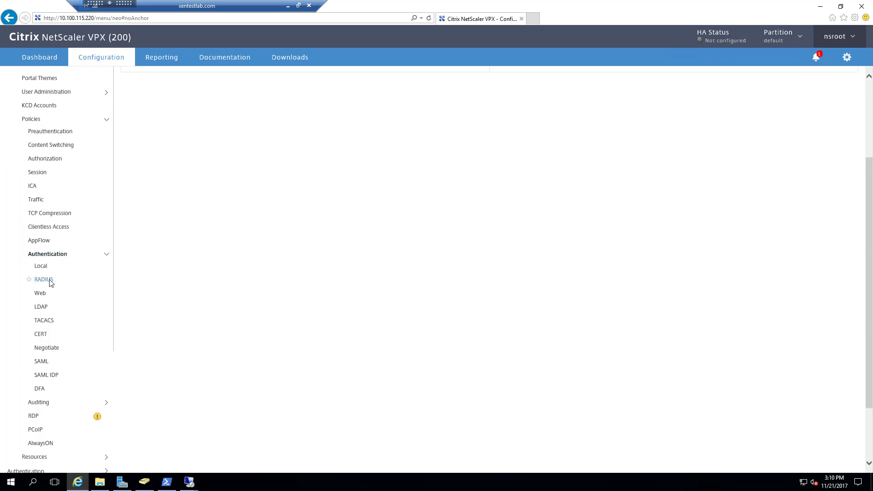
click(51, 282)
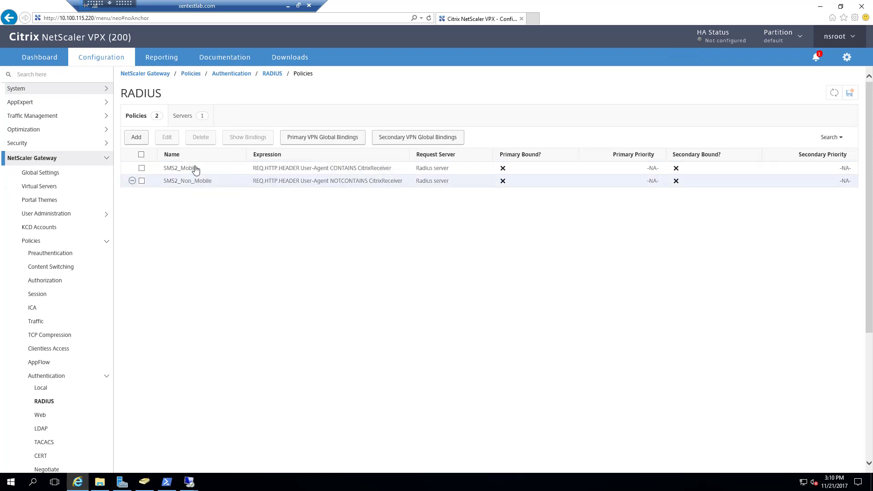
Edit SMS2_Mobile, inspect its REQ.HTTP.HEADER expression, and open its Radius server at 10.100.115.225:1812.
click(133, 169)
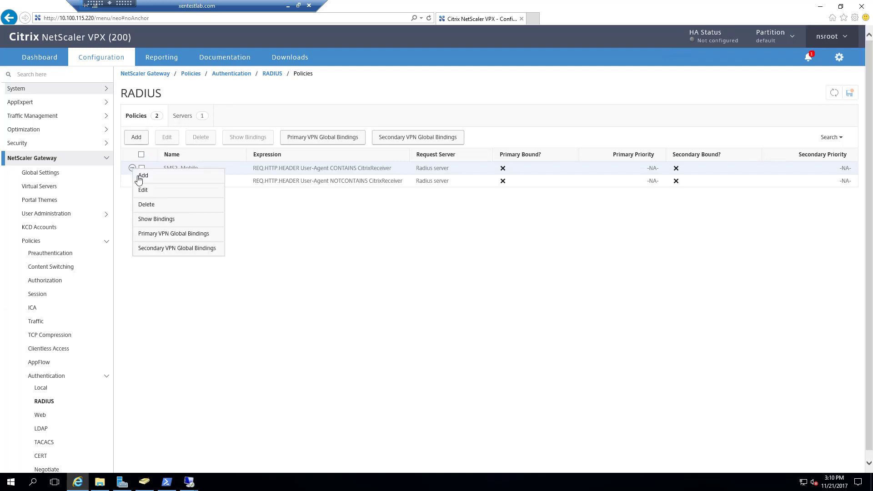
click(145, 191)
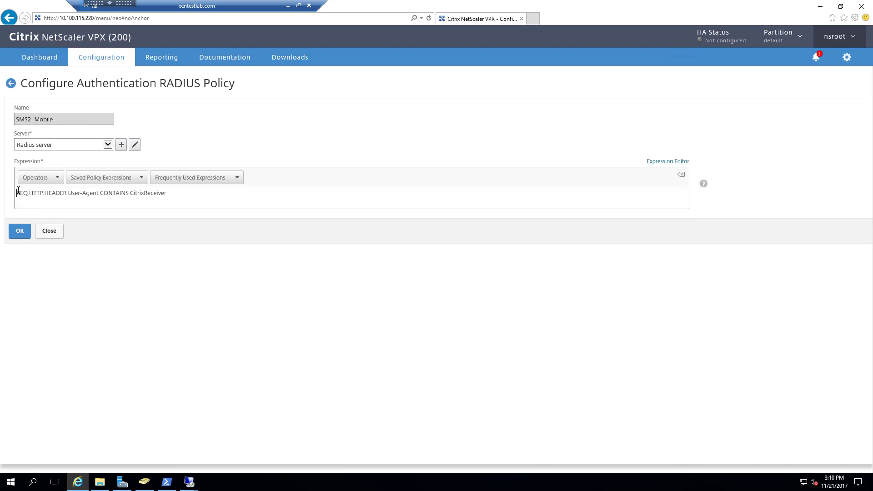
drag(32, 194, 164, 193)
click(68, 193)
click(172, 194)
click(134, 147)
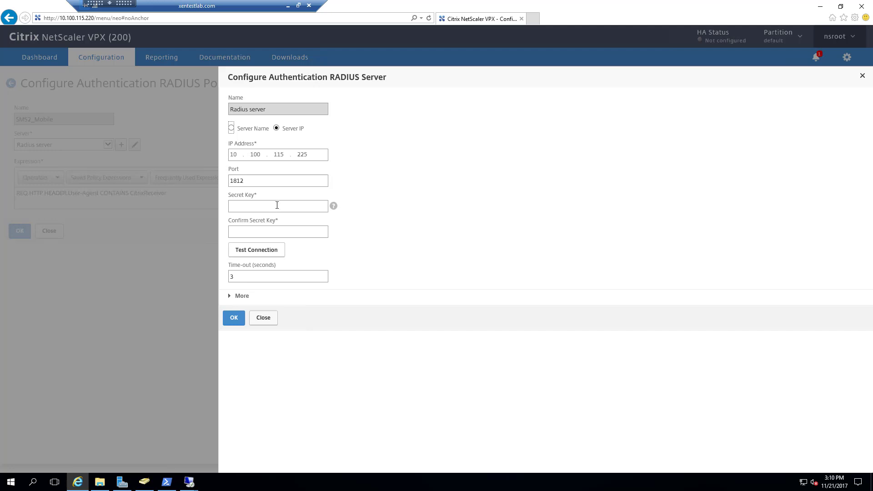
Enter and confirm the Radius server's shared secret, then save the server and SMS2_Mobile policy.
click(277, 205)
click(333, 206)
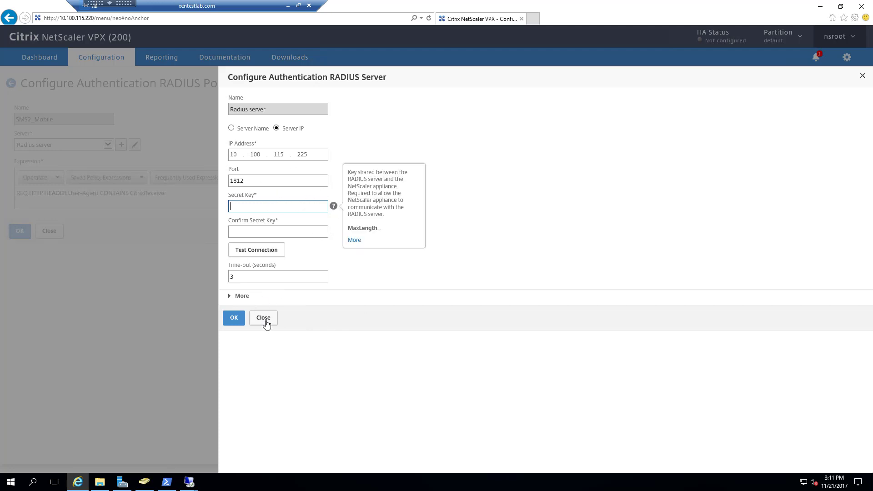
click(266, 207)
text(******)
key(Tab)
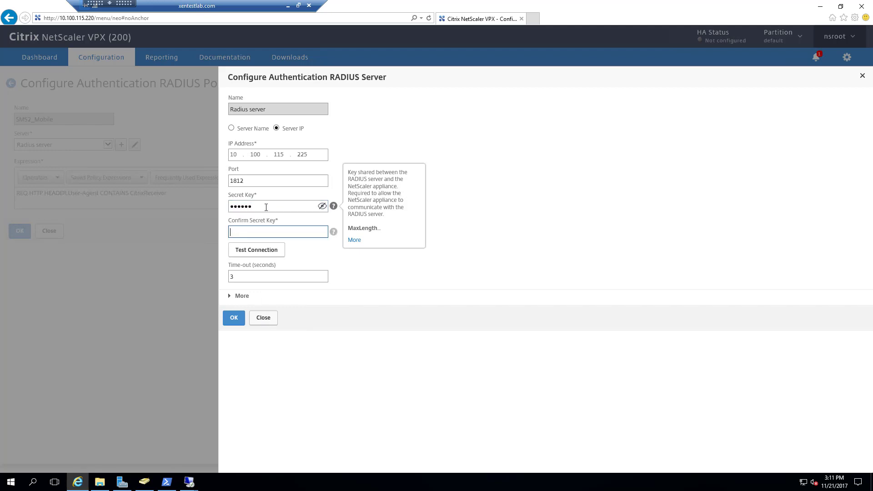
text(*)
click(323, 232)
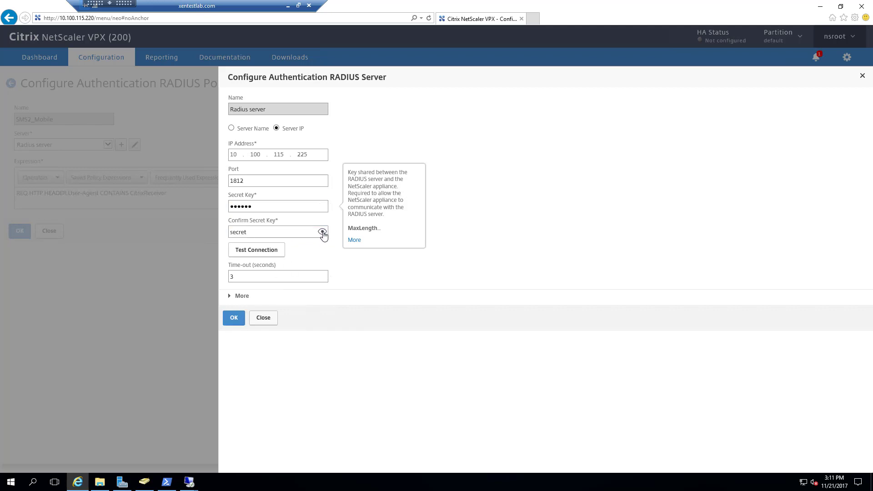
click(238, 319)
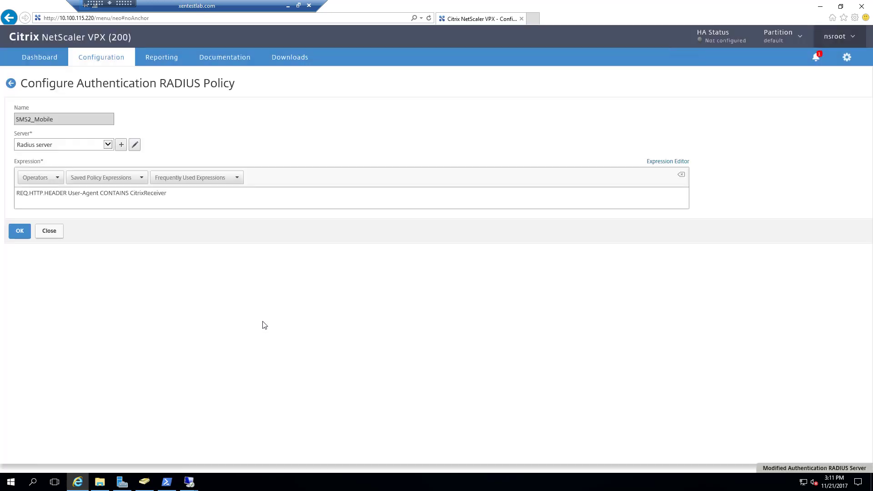
click(20, 232)
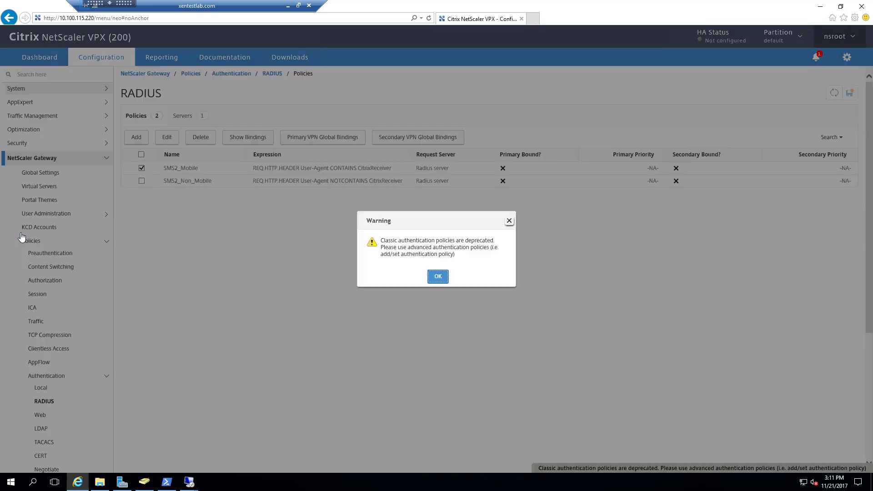
Dismiss the deprecation warning and inspect SMS2_Non_Mobile's NOTCONTAINS CitrixReceiver expression without saving.
click(430, 279)
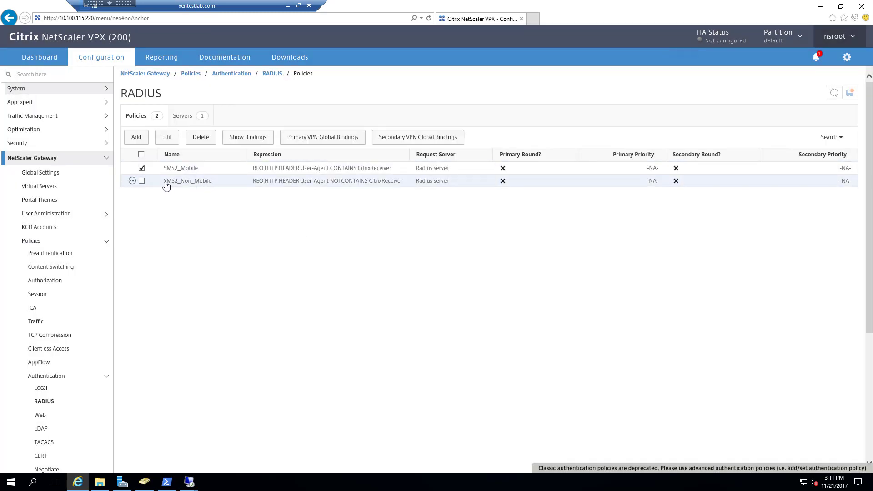
click(133, 181)
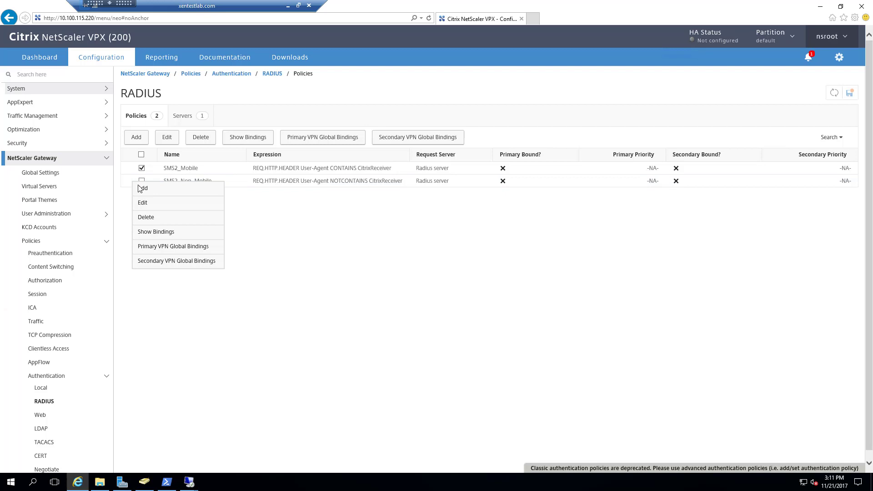
click(146, 208)
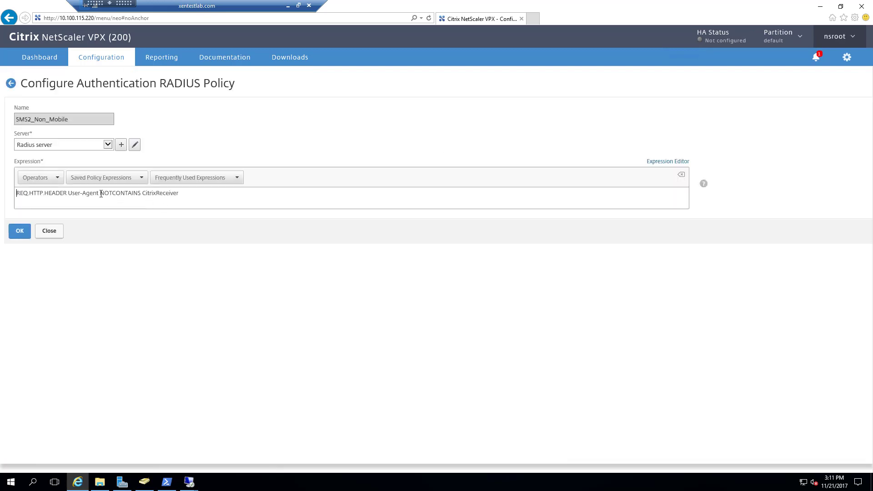
drag(101, 193, 114, 193)
click(49, 232)
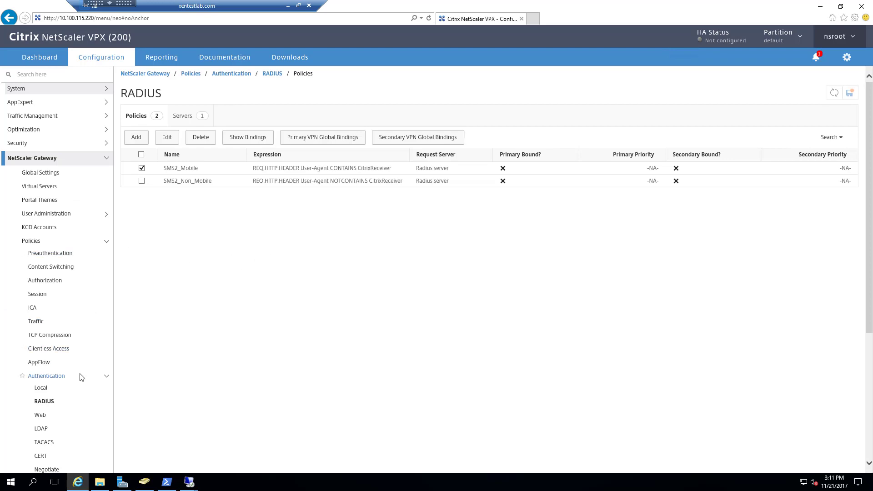
scroll(81, 376, down, 3)
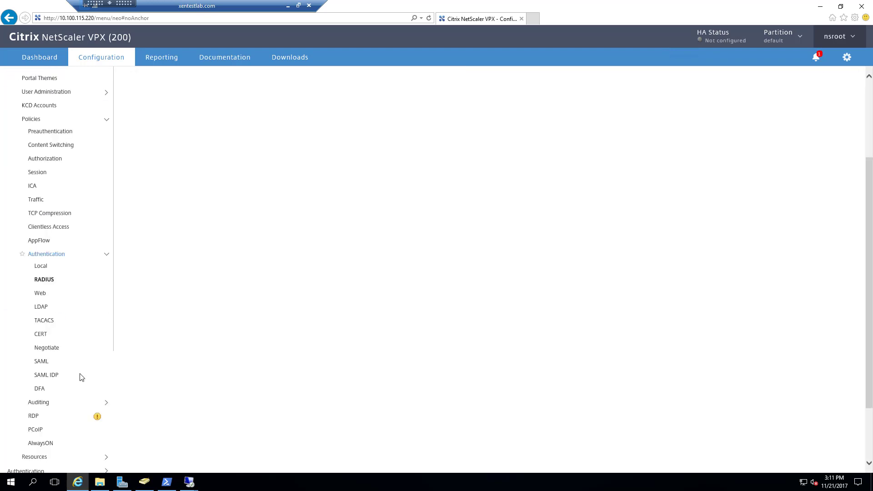
Open LDAP_Mobile, inspect its 10.100.115.250_LDAP server settings, and close back to the LDAP policies.
click(41, 307)
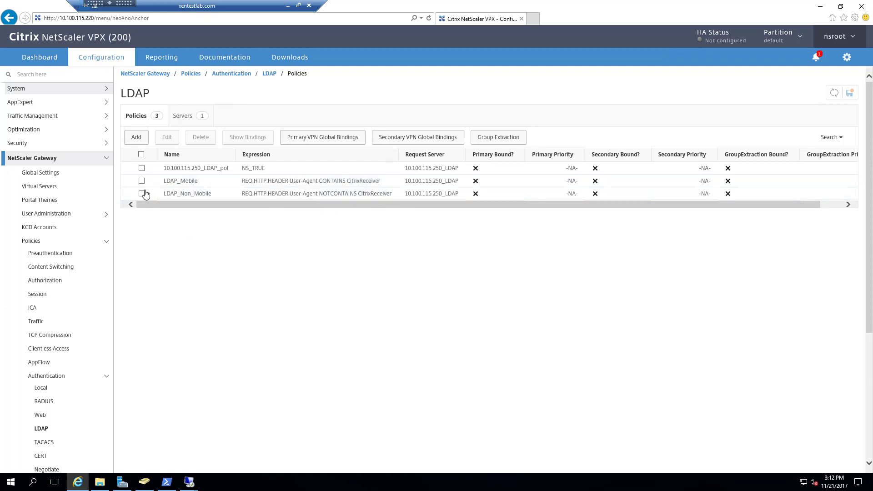
click(132, 181)
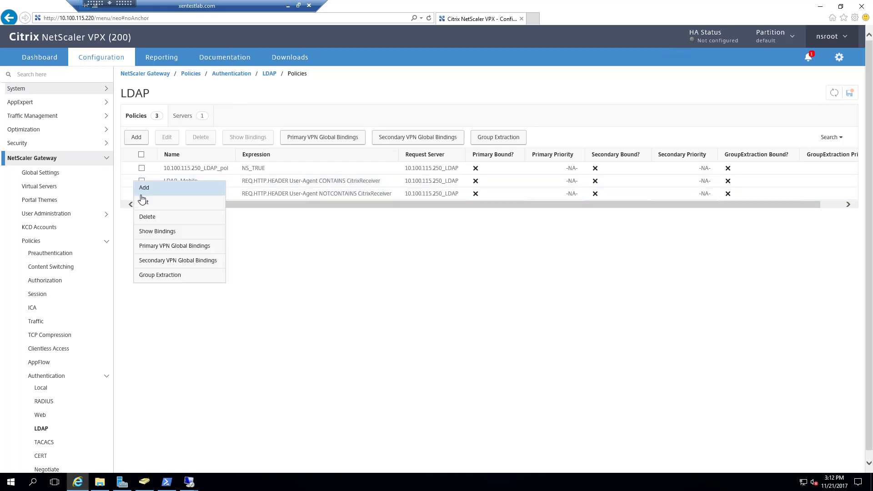
click(144, 210)
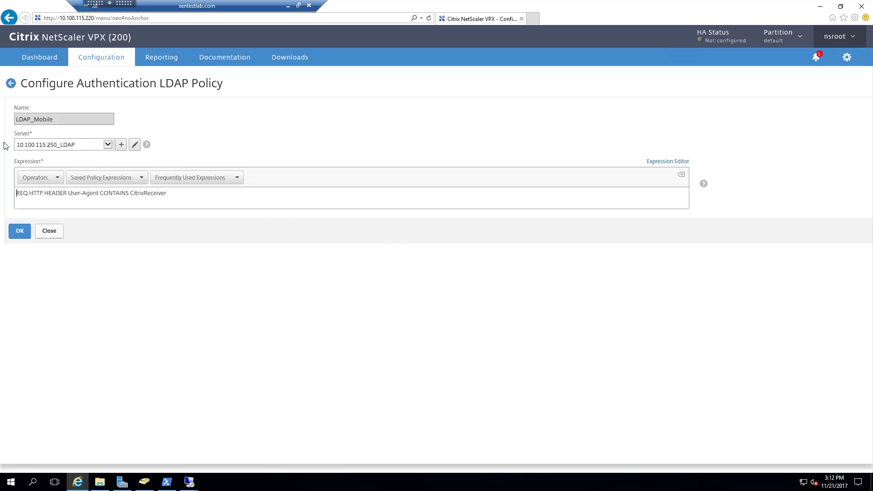
click(134, 145)
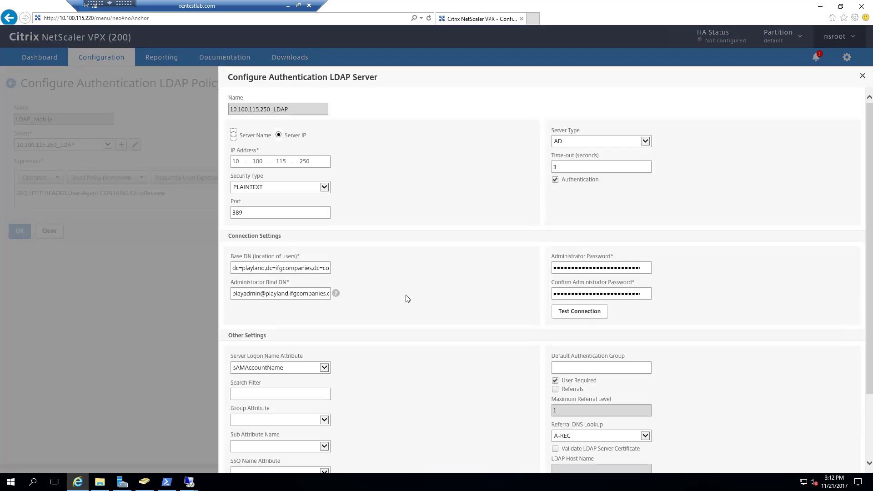
scroll(407, 299, down, 2)
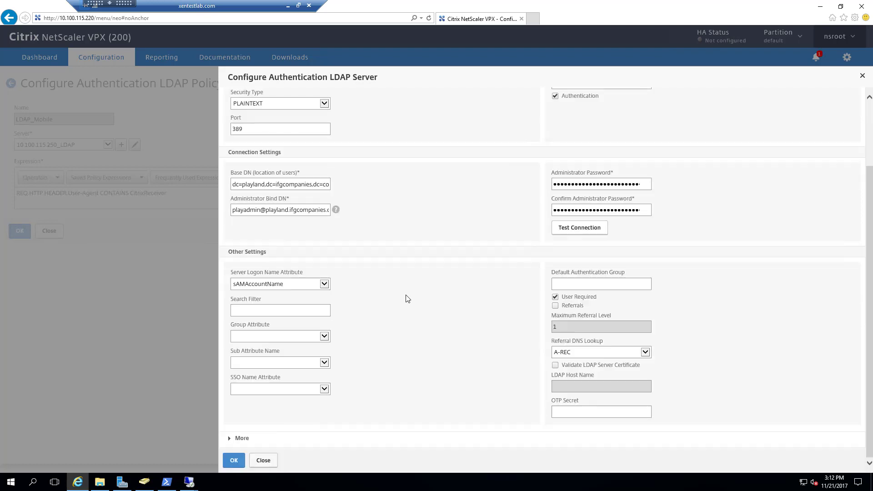
scroll(407, 298, up, 2)
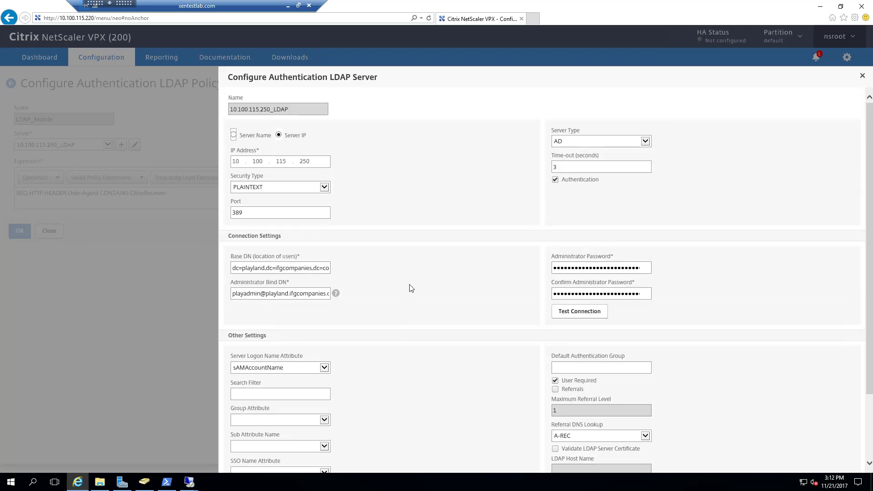
scroll(382, 369, down, 2)
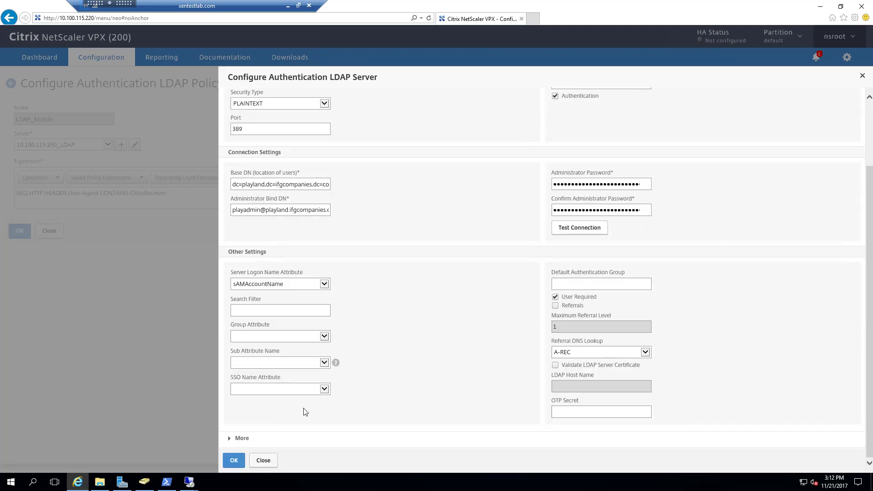
click(264, 460)
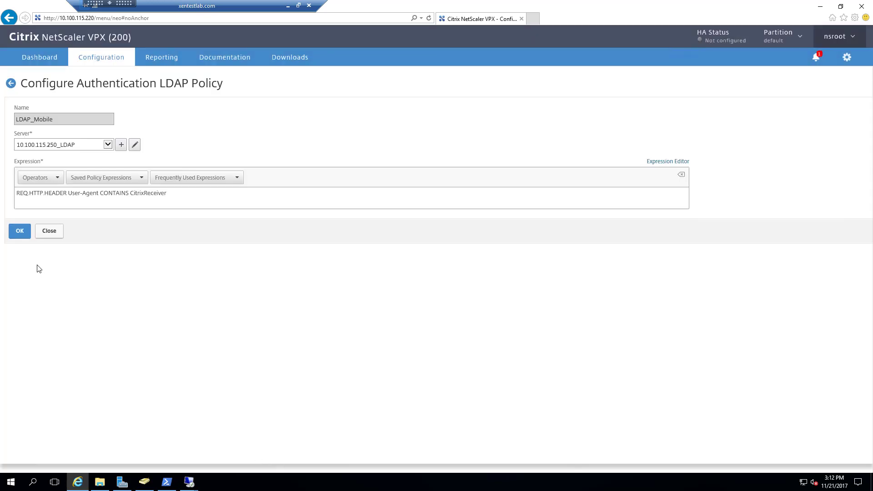
click(49, 231)
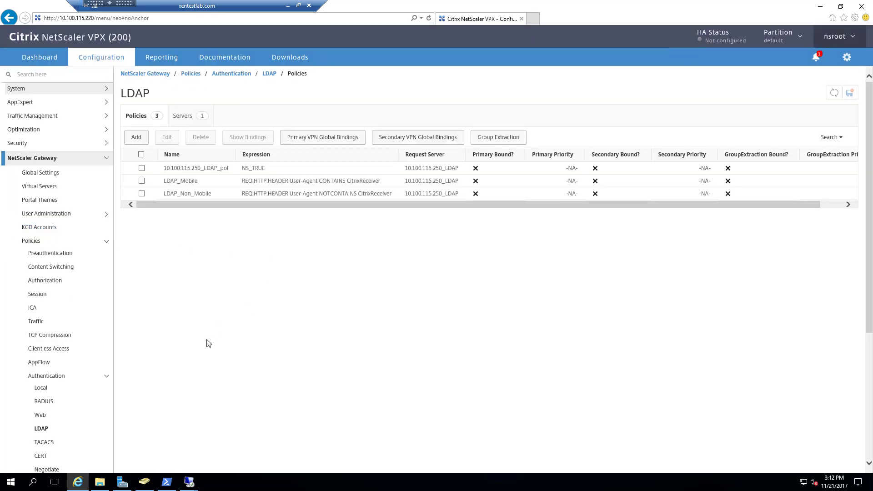
Edit the gateway virtual server and open its primary LDAP binding, LDAP_Non_Mobile at priority 100.
click(41, 186)
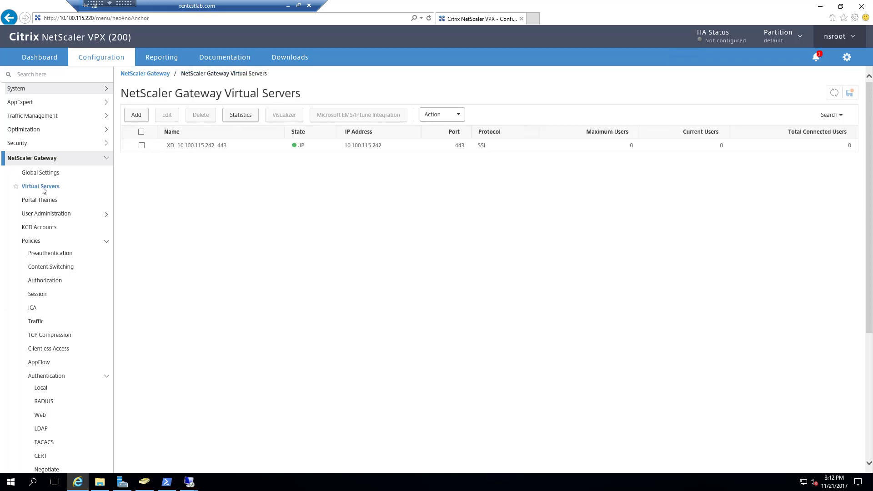
click(133, 145)
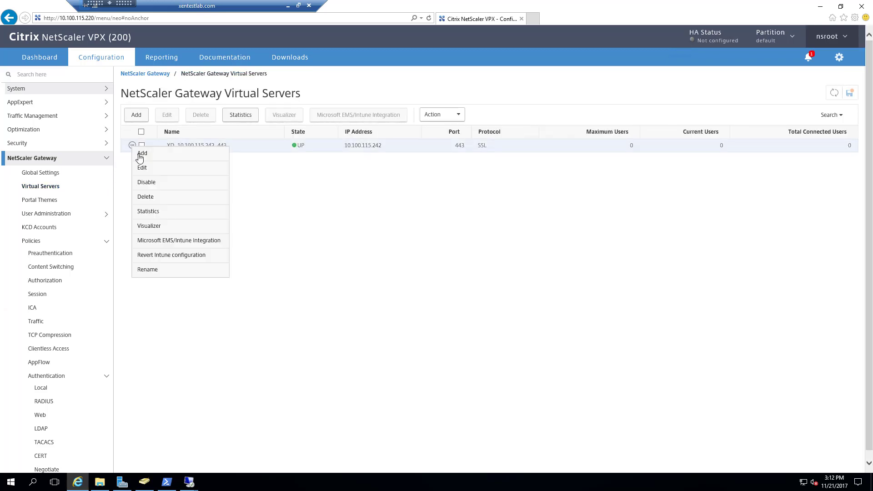
click(143, 168)
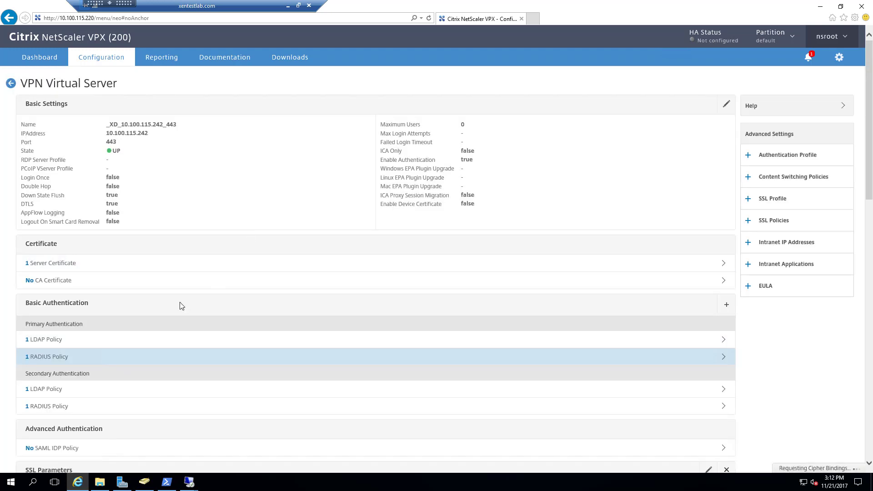
scroll(109, 346, down, 3)
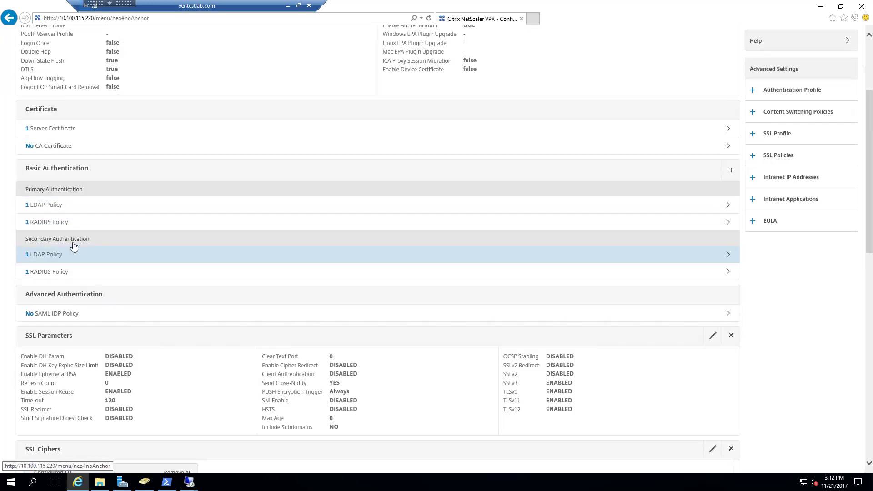
click(93, 206)
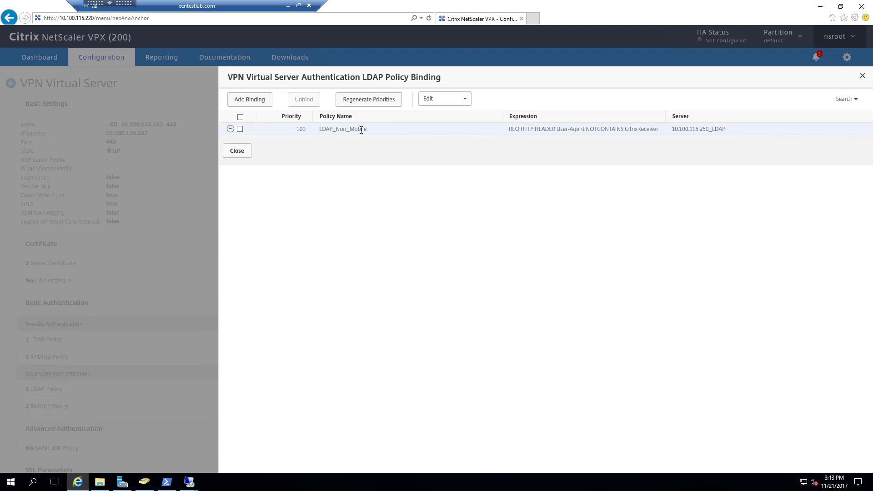
Review the primary and secondary LDAP and RADIUS policy bindings one by one, changing nothing.
click(237, 151)
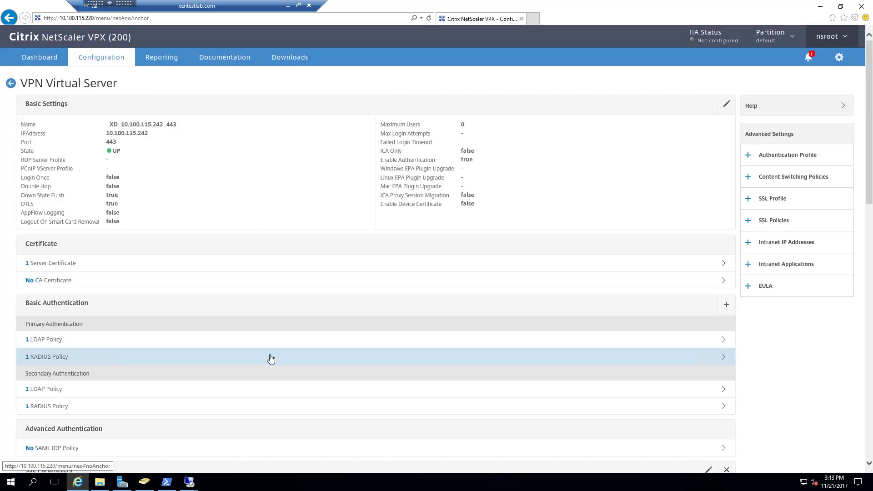
click(270, 360)
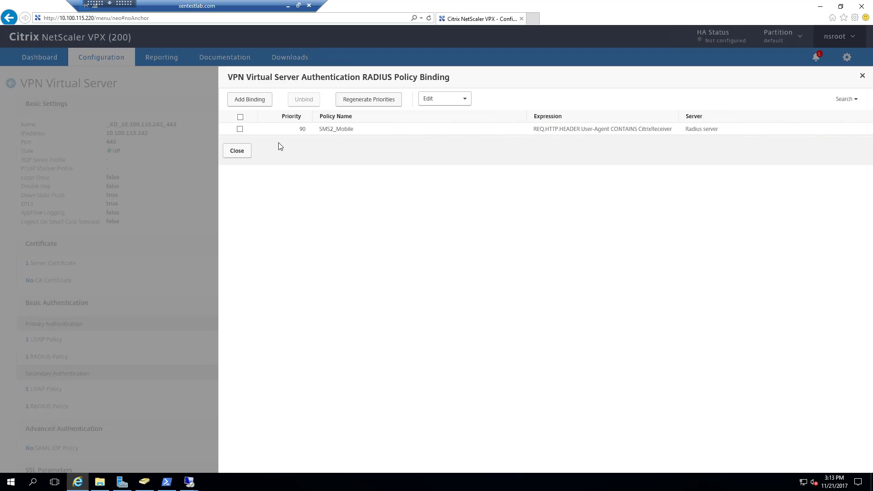
click(243, 150)
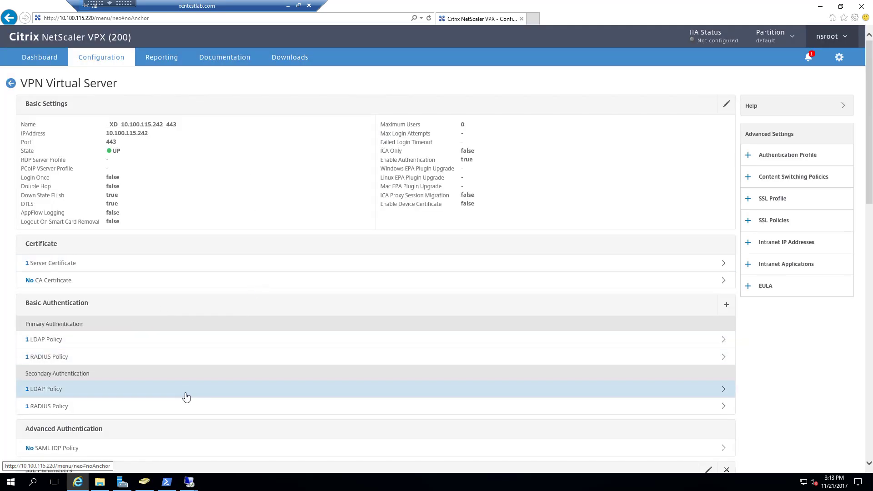
click(212, 391)
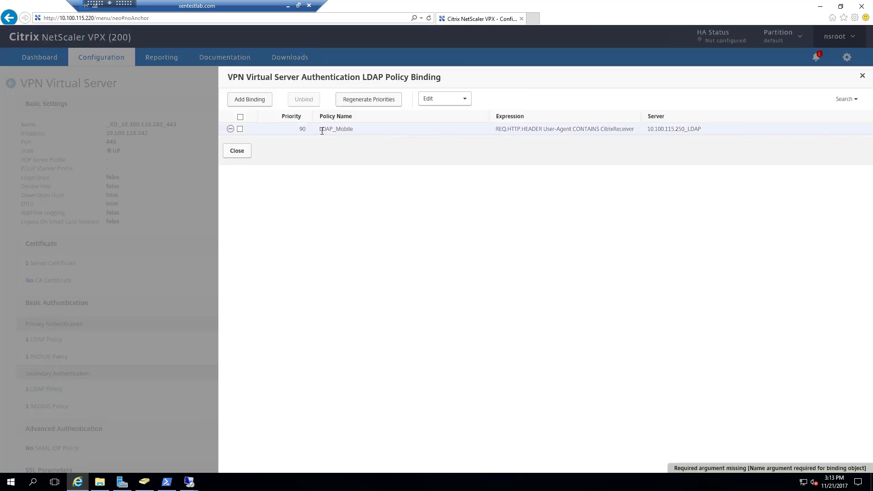
click(243, 152)
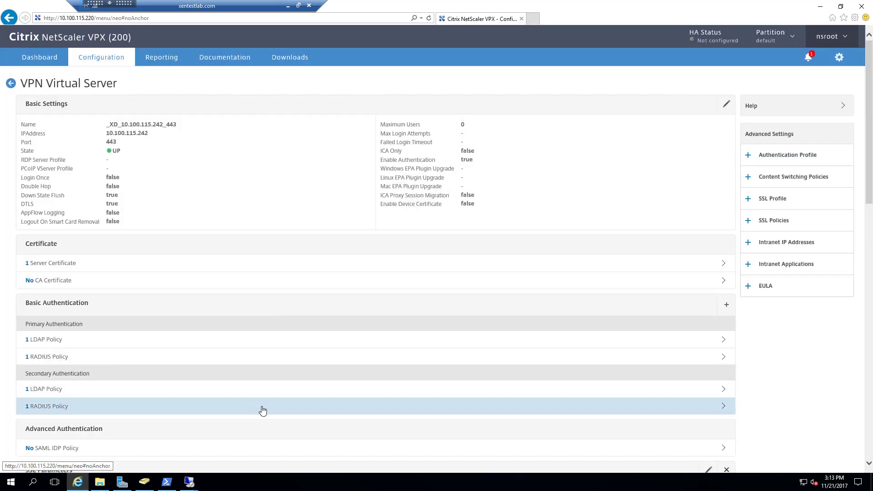
click(264, 410)
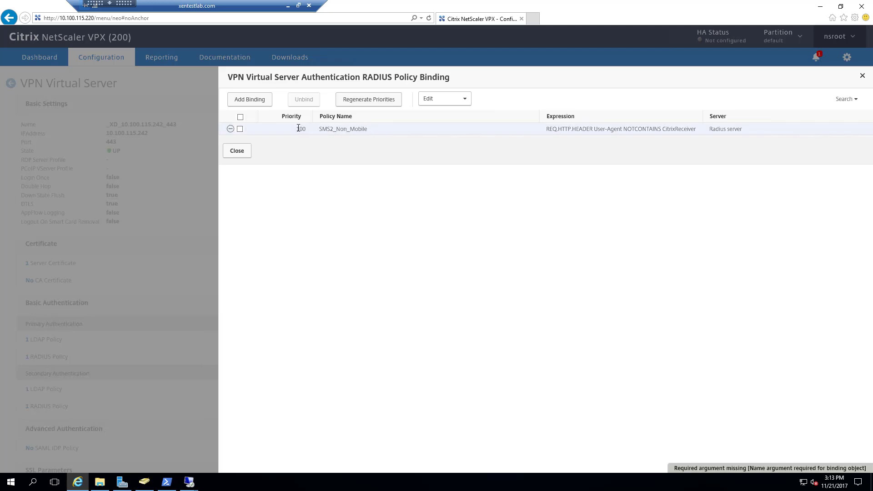
click(246, 153)
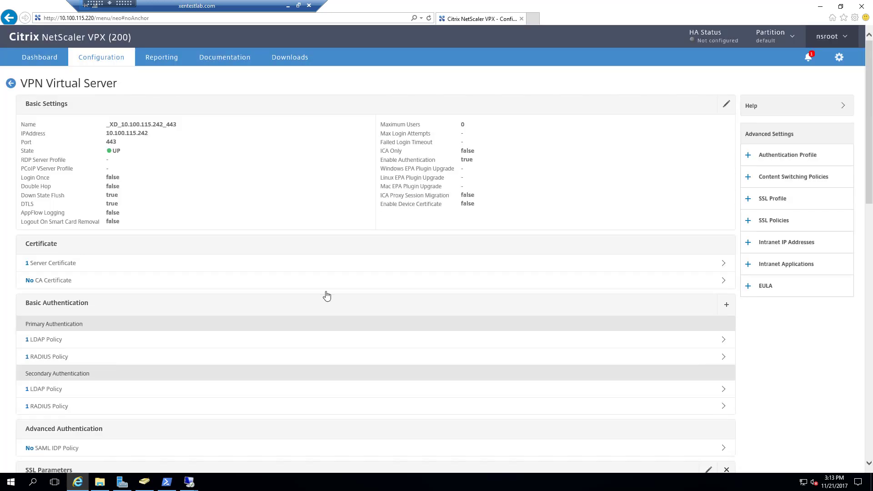
Bring up the secondary RADIUS binding list from Basic Authentication and close it unchanged.
click(727, 308)
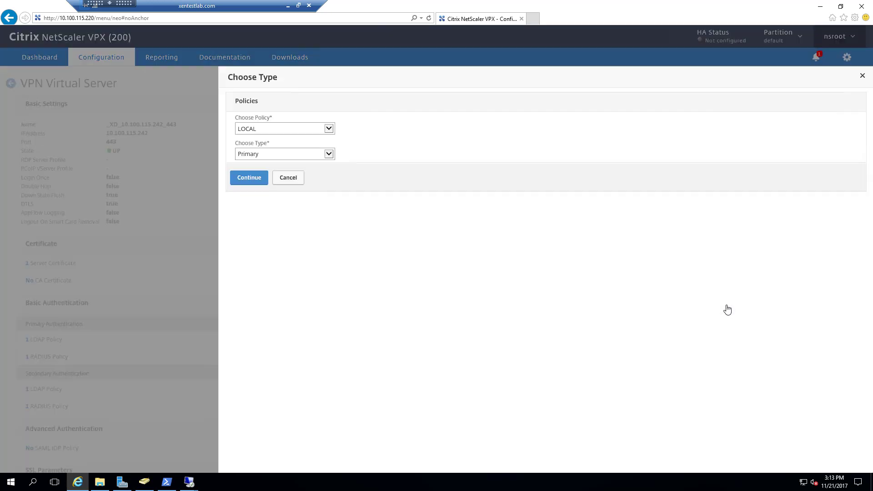
click(305, 131)
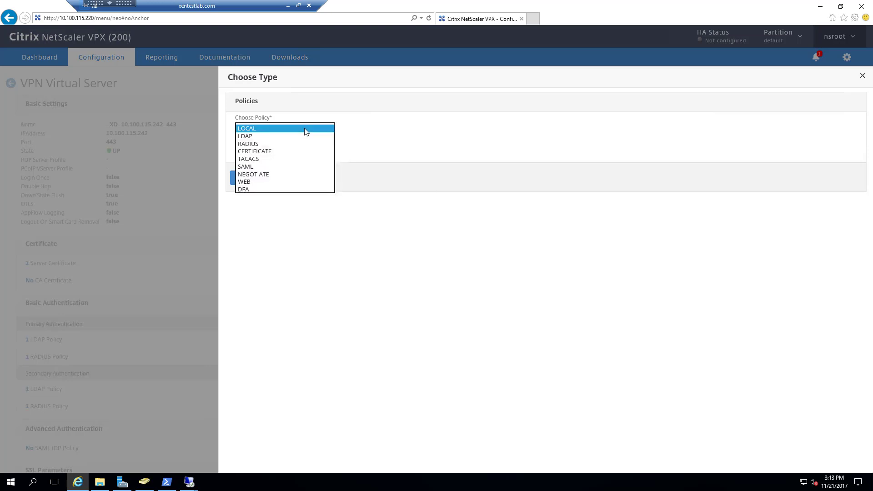
click(266, 143)
click(315, 156)
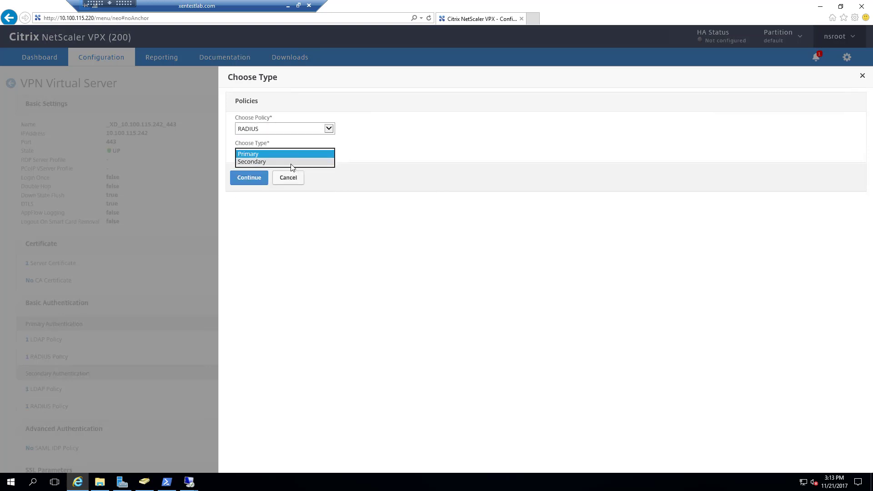
click(292, 170)
click(236, 181)
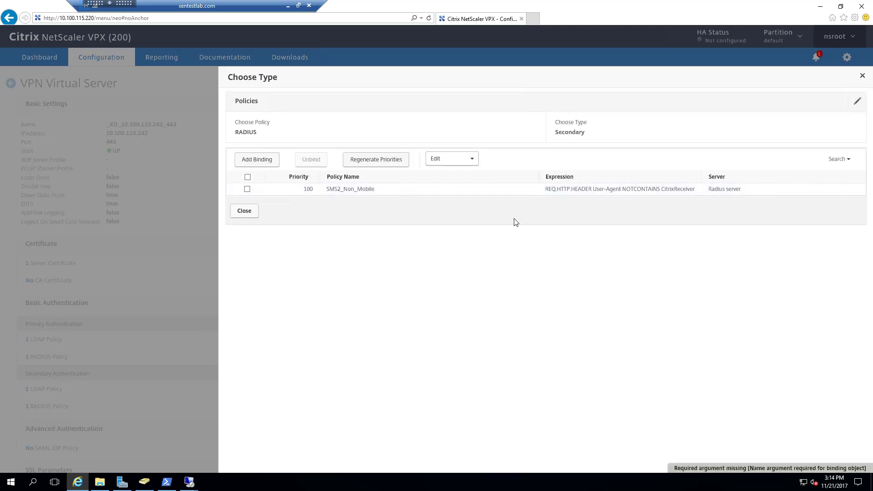
click(863, 80)
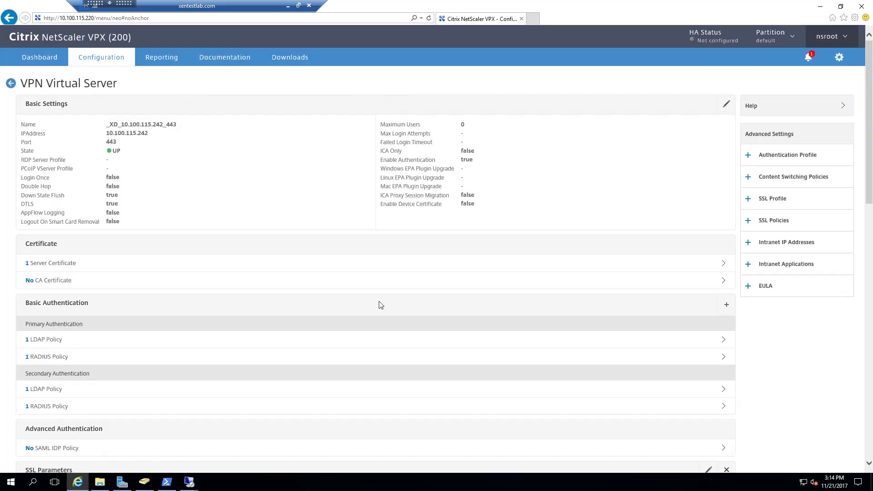
Show the virtual server's 2 session policies, PL_OS_10.100.115.242 and PL_WB_10.100.115.242.
scroll(385, 367, down, 5)
scroll(82, 145, up, 3)
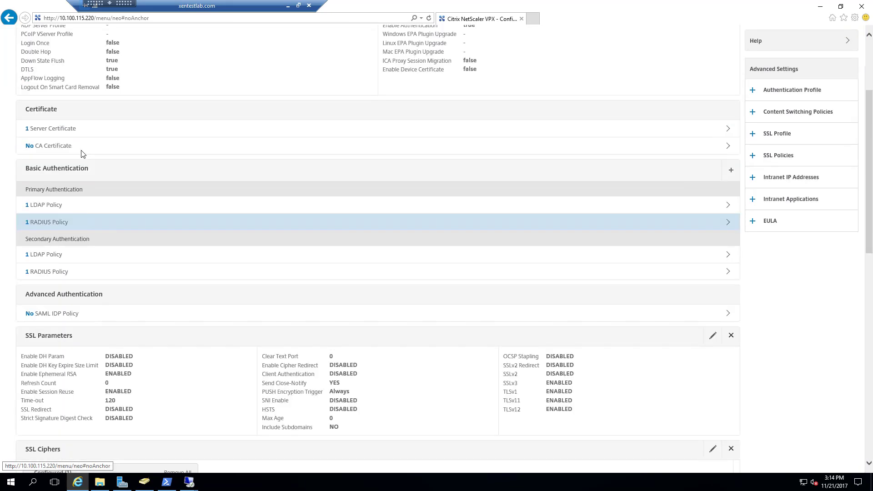
scroll(195, 290, down, 14)
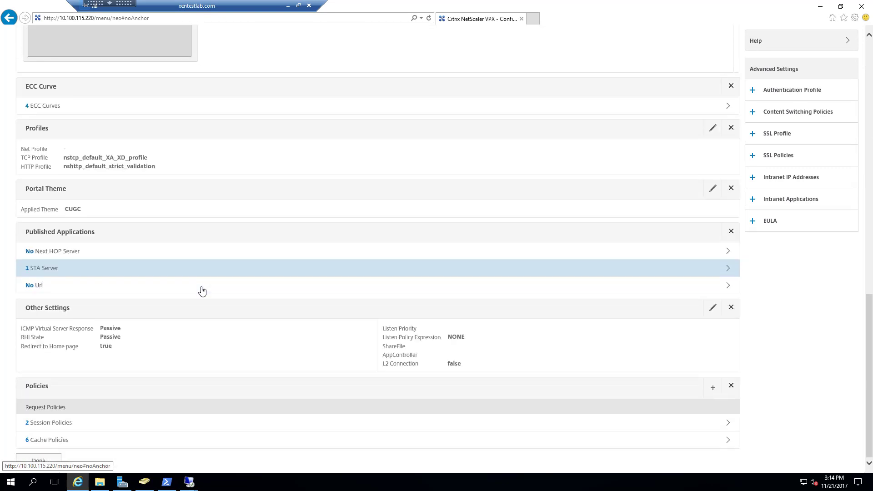
click(206, 425)
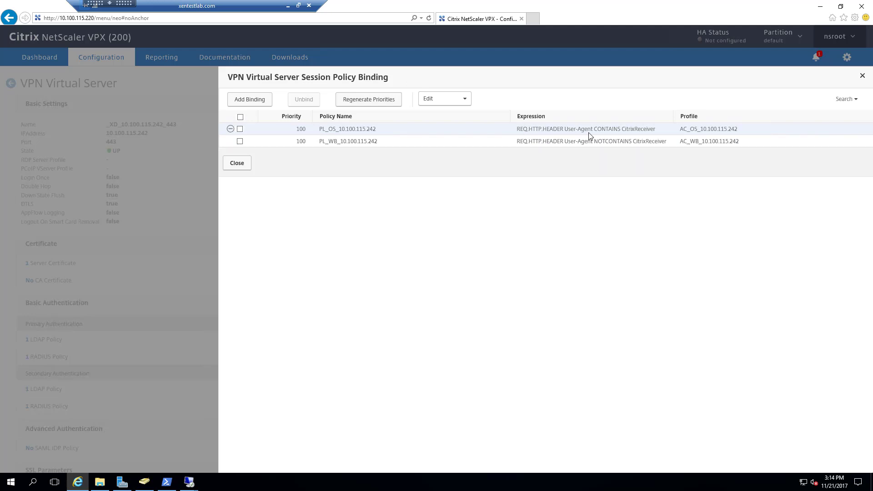
click(231, 129)
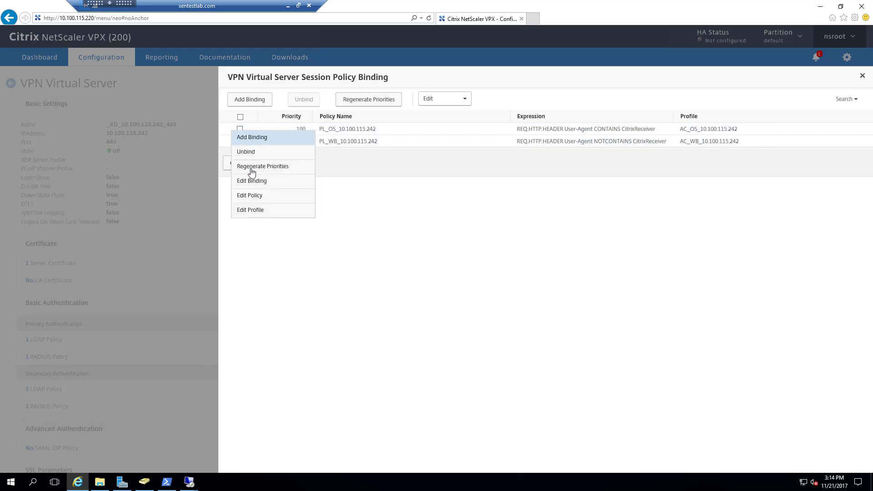
click(263, 195)
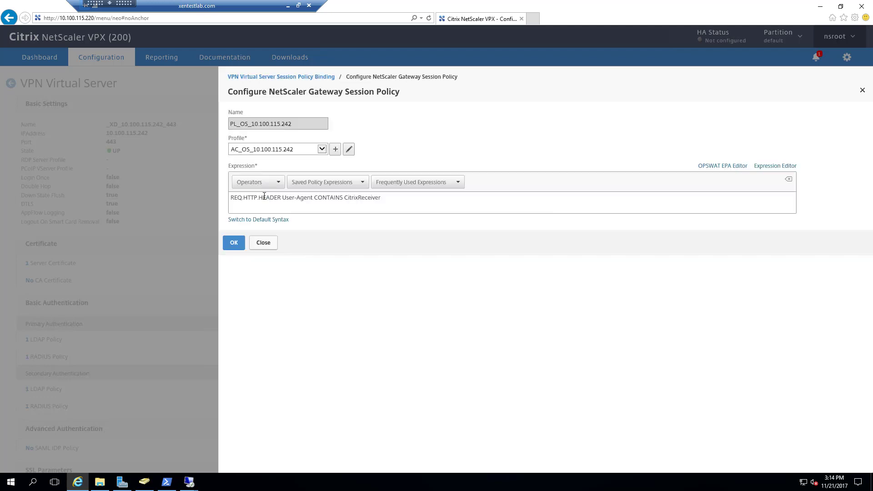
click(349, 150)
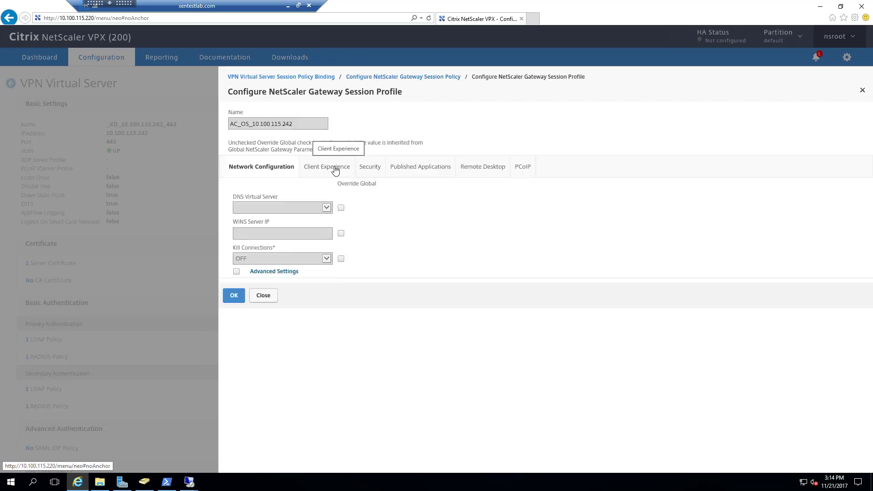
click(334, 170)
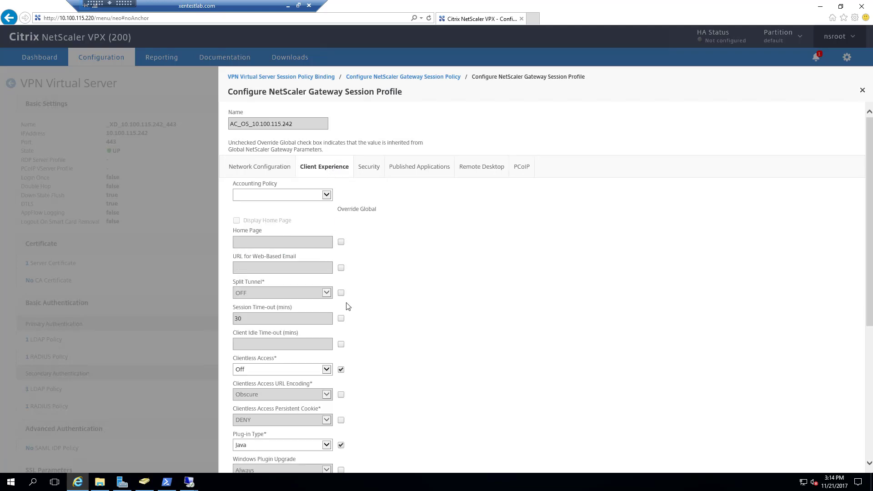
scroll(347, 306, down, 5)
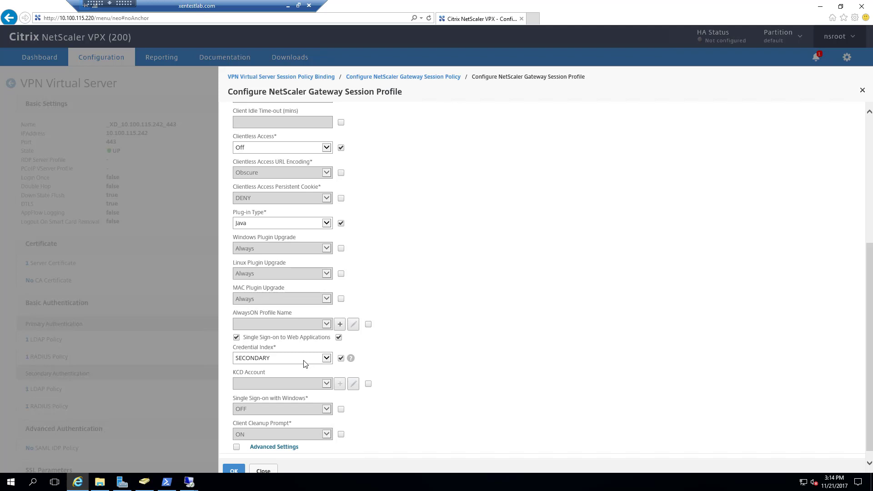
click(264, 472)
click(266, 243)
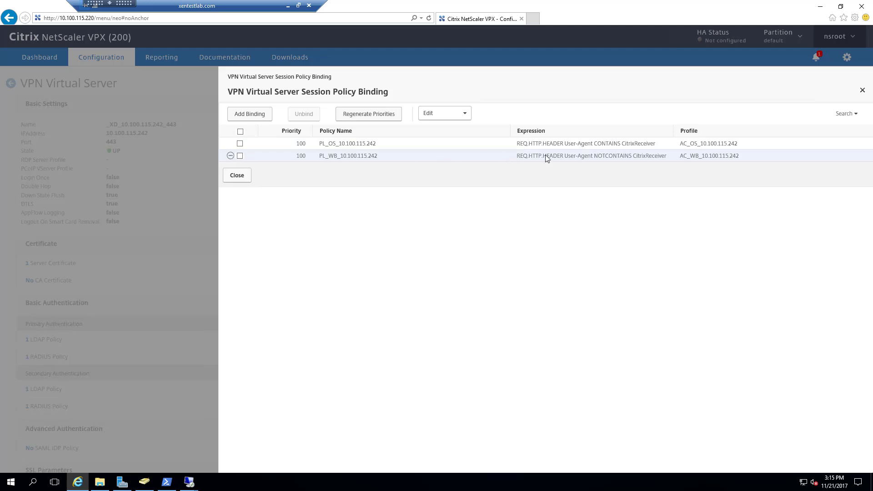
Inspect the AC_WB_10.100.115.242 profile's Client Experience settings for PL_WB_10.100.115.242, then close all session policy dialogs unchanged.
click(230, 157)
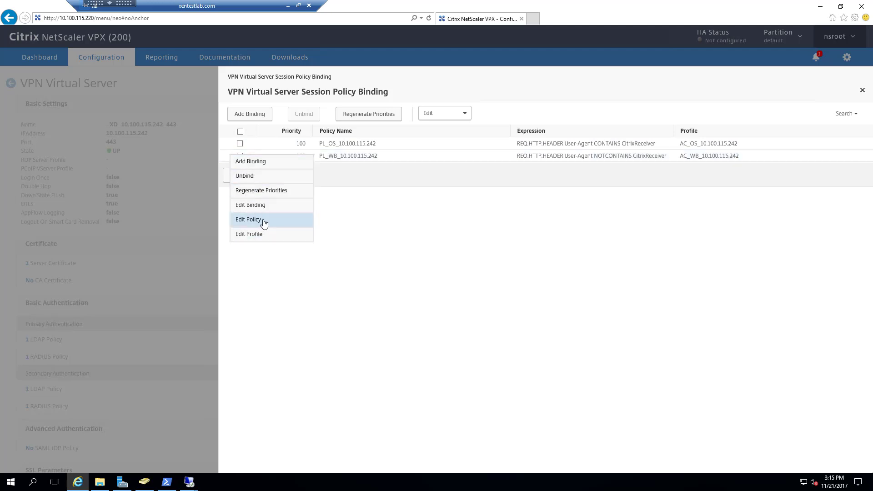
click(281, 219)
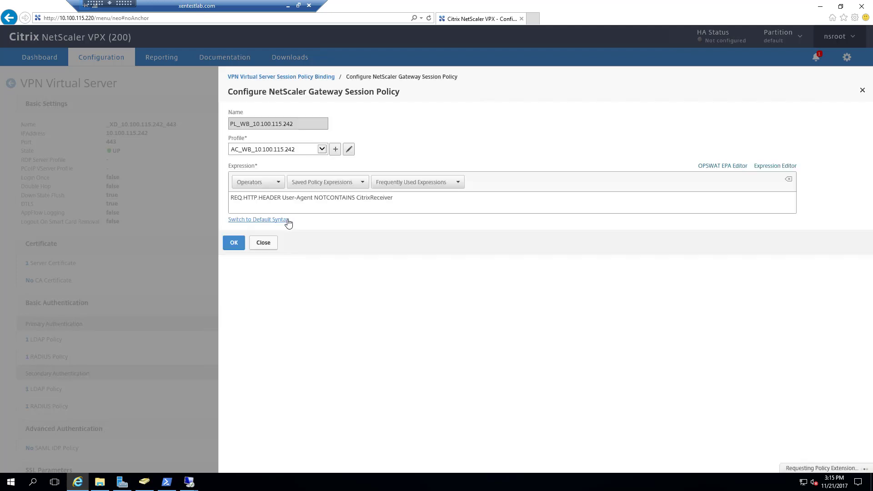
click(350, 150)
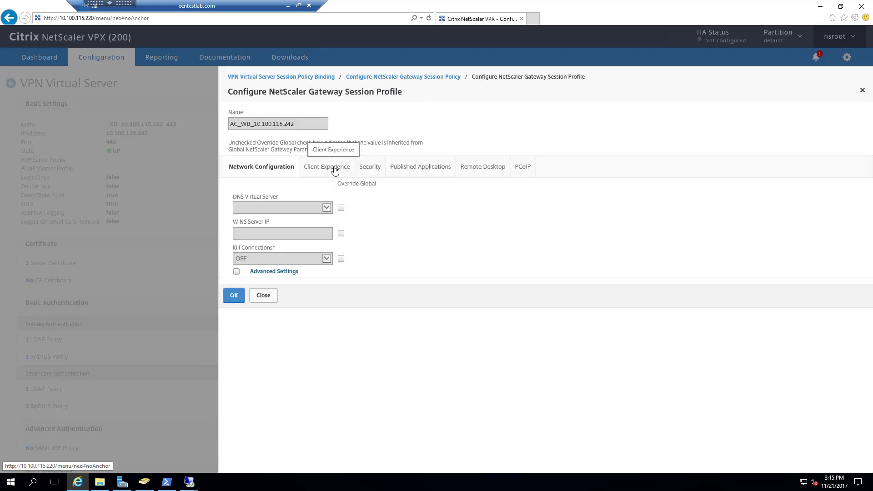
click(334, 169)
scroll(342, 267, down, 3)
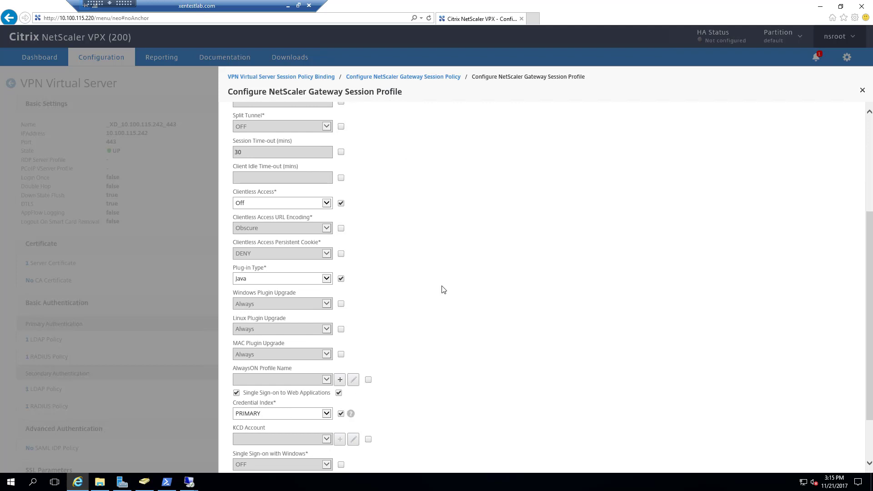
scroll(459, 278, up, 3)
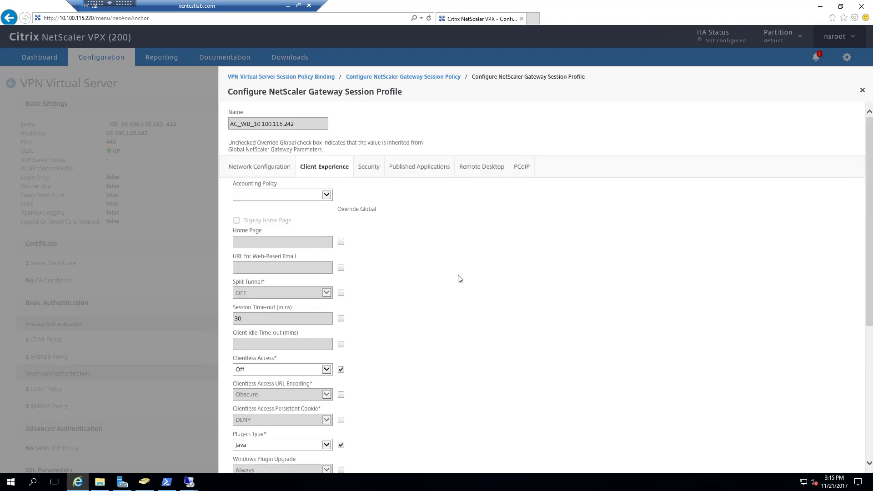
click(862, 92)
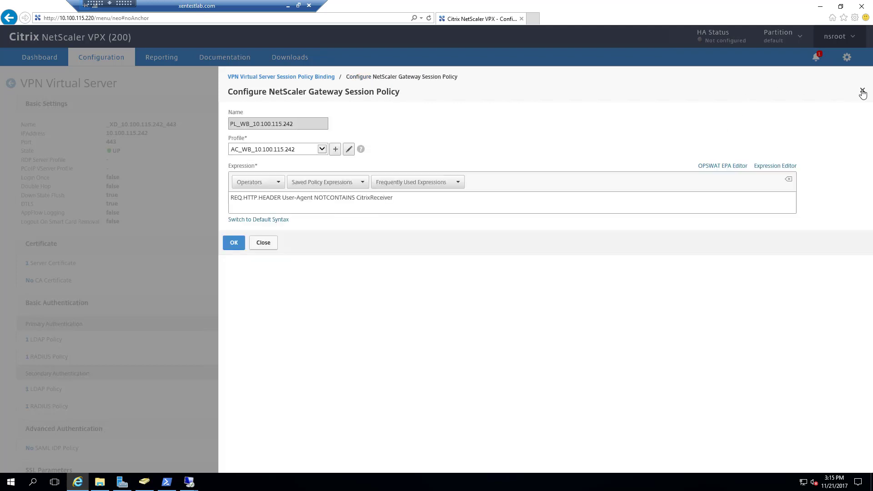
click(272, 246)
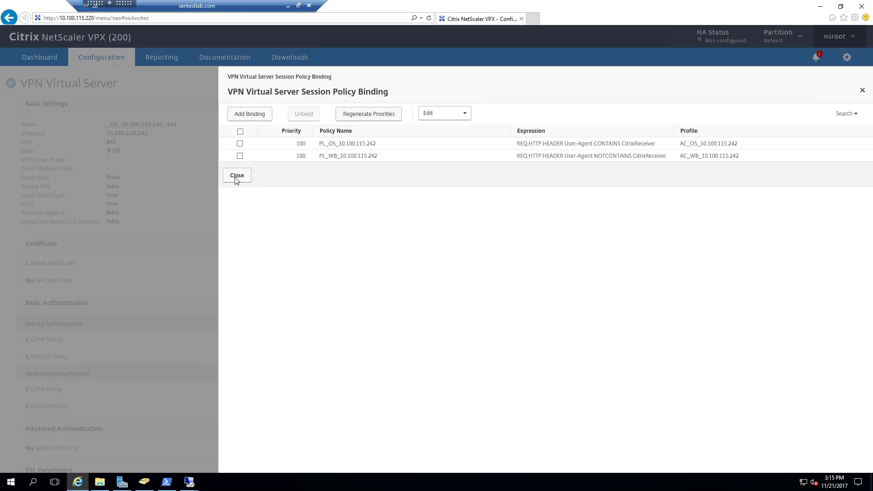
click(236, 179)
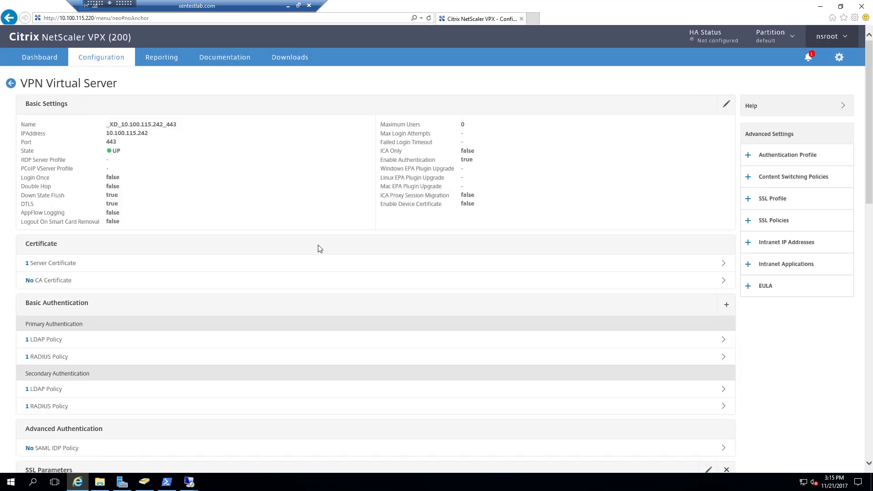
click(288, 8)
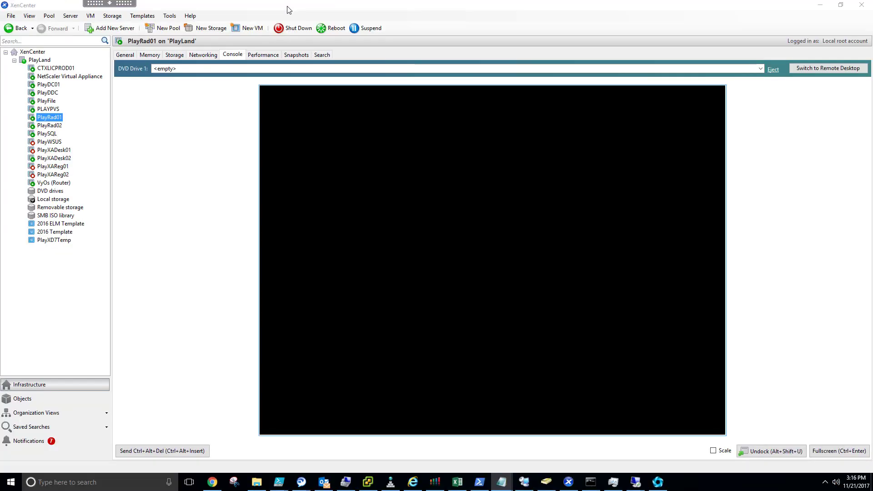
right_click(213, 482)
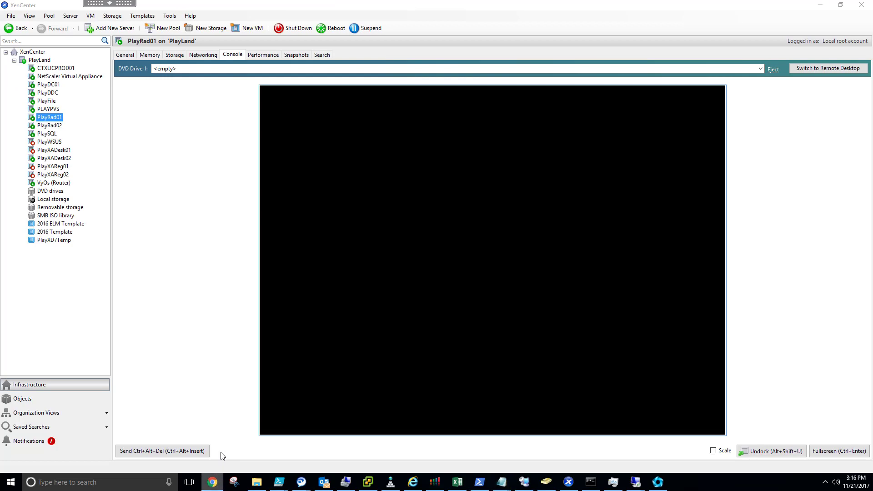
click(206, 434)
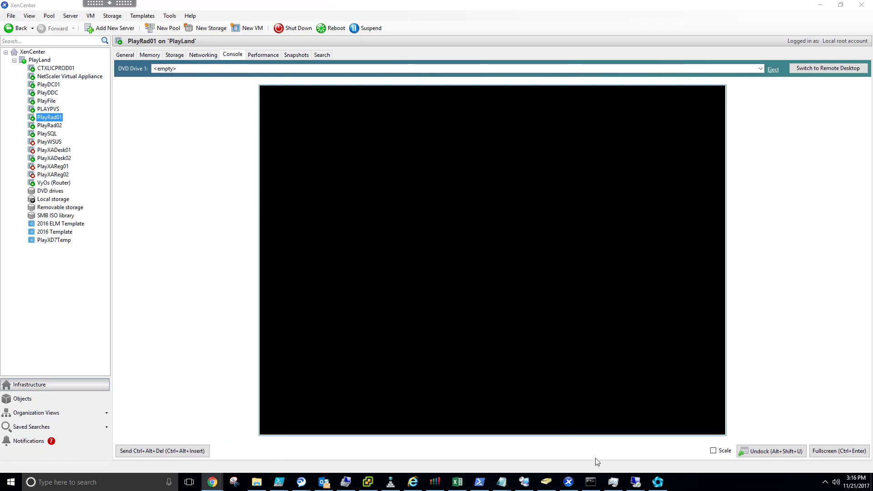
drag(872, 13, 427, 49)
double_click(426, 49)
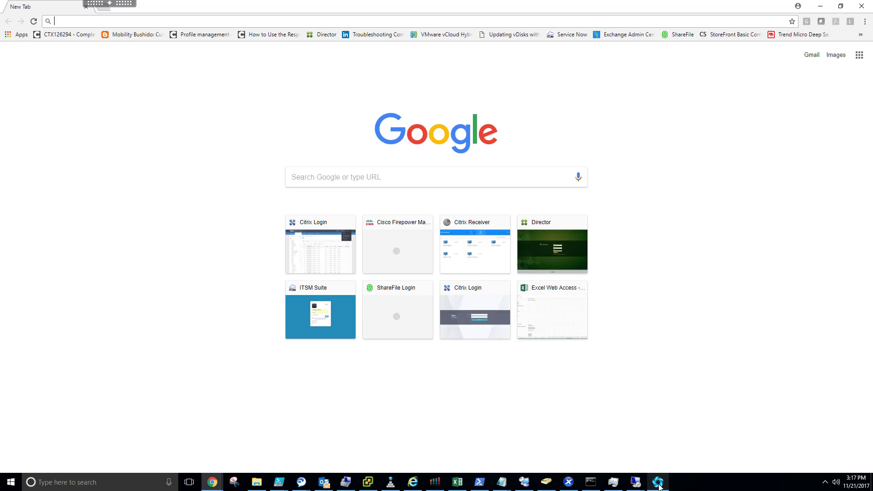
mouse_move(659, 486)
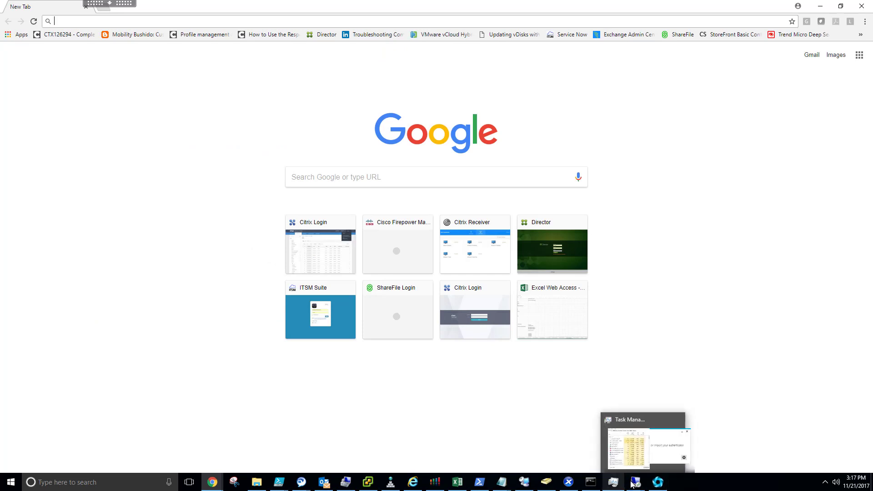
mouse_move(676, 444)
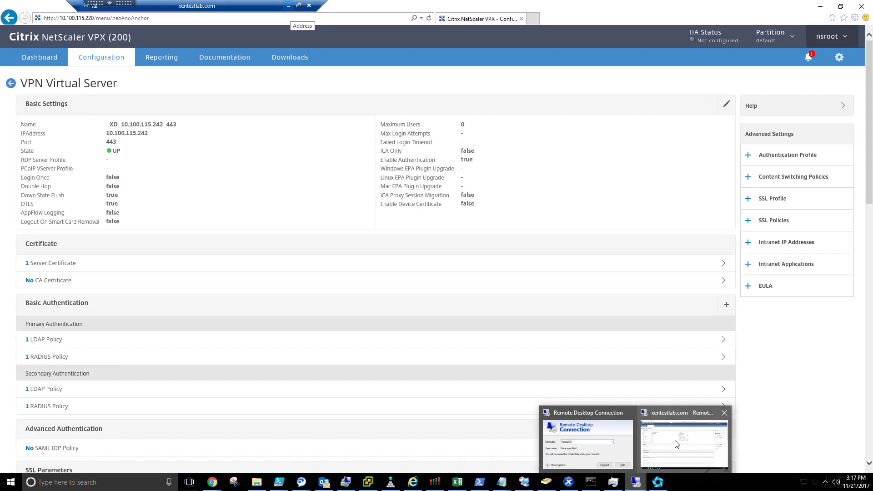
click(676, 444)
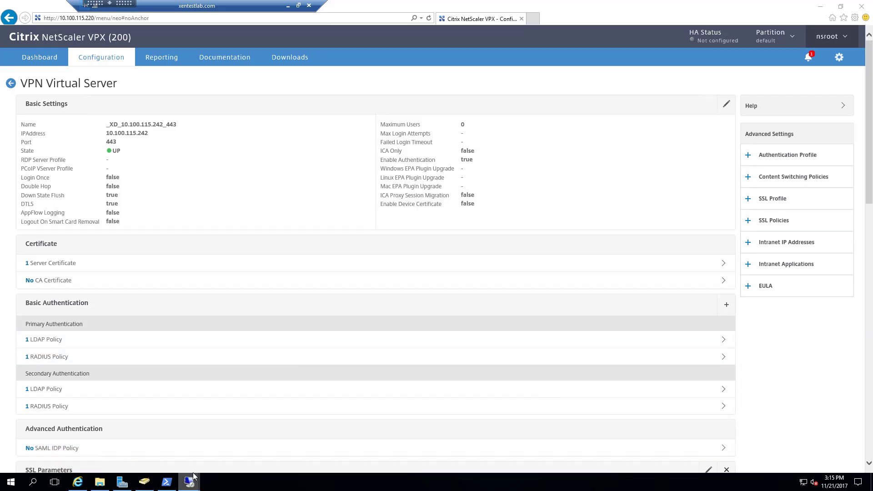
Launch the SMS2 Administration Console on playrad01 and open the test user's Auth Options.
mouse_move(194, 478)
click(242, 442)
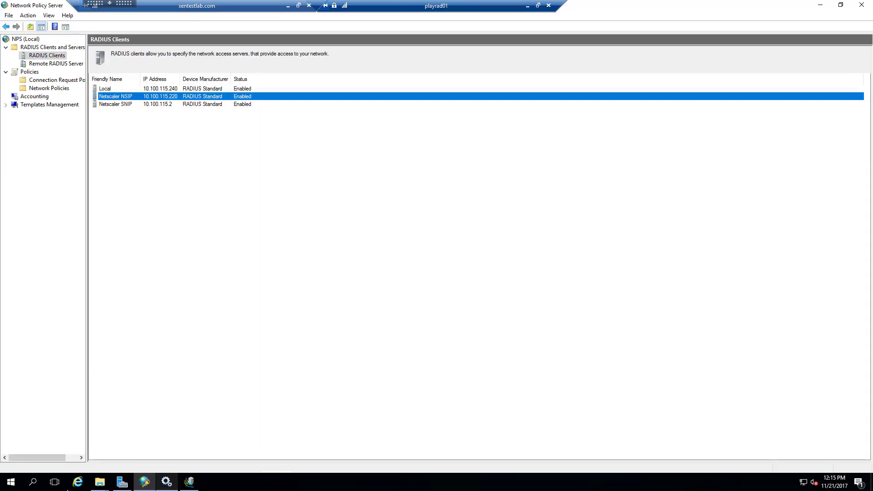
click(11, 481)
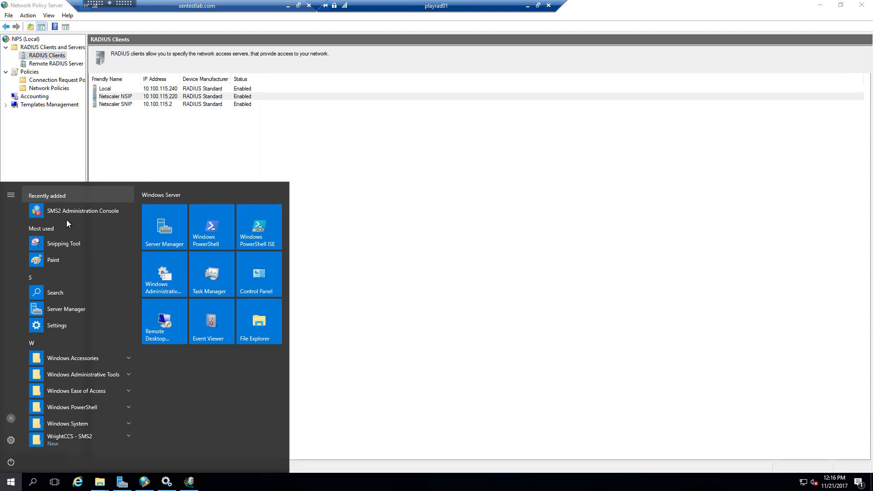
click(68, 211)
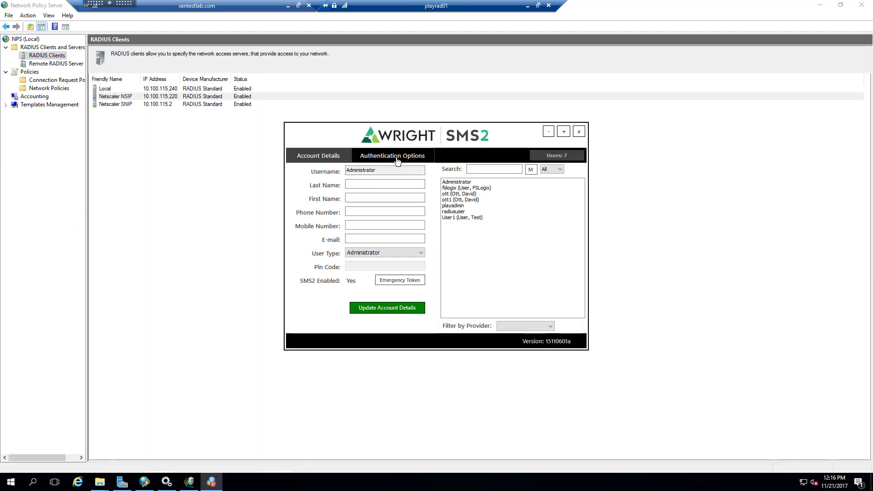
click(456, 217)
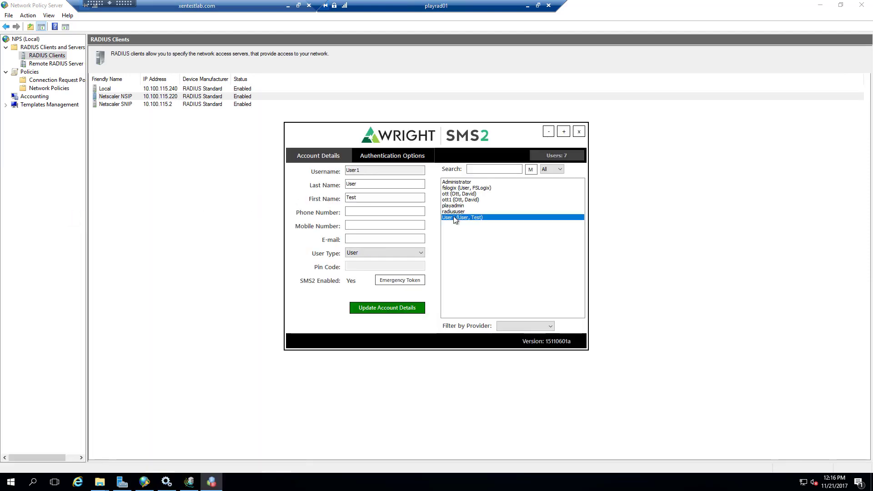
click(400, 156)
click(463, 156)
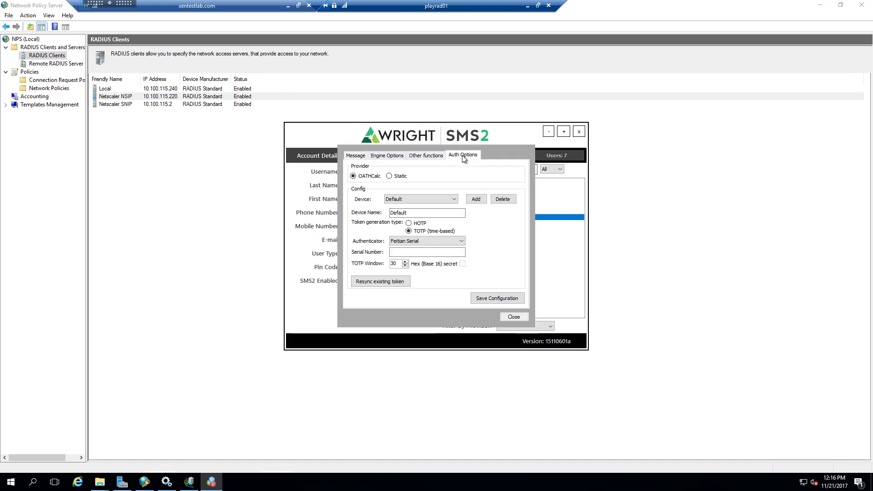
Set the token to time-based TOTP with Google Authenticator and a 30-second window.
click(424, 240)
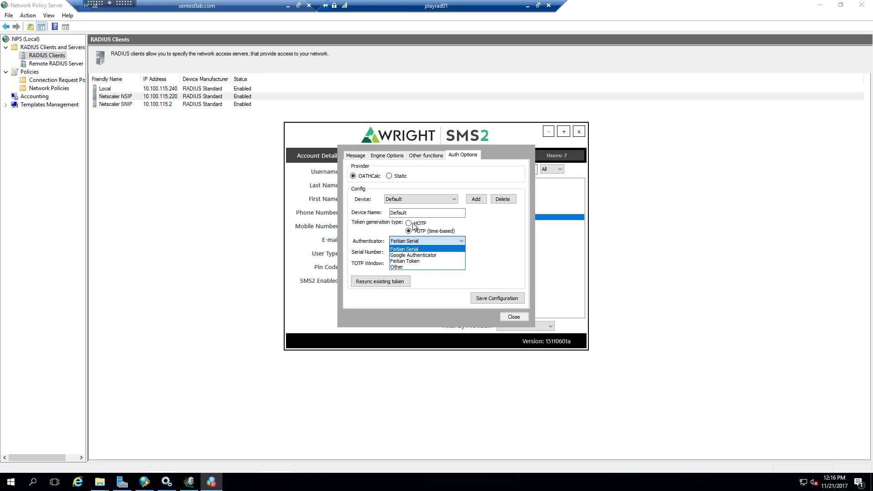
click(410, 224)
click(409, 223)
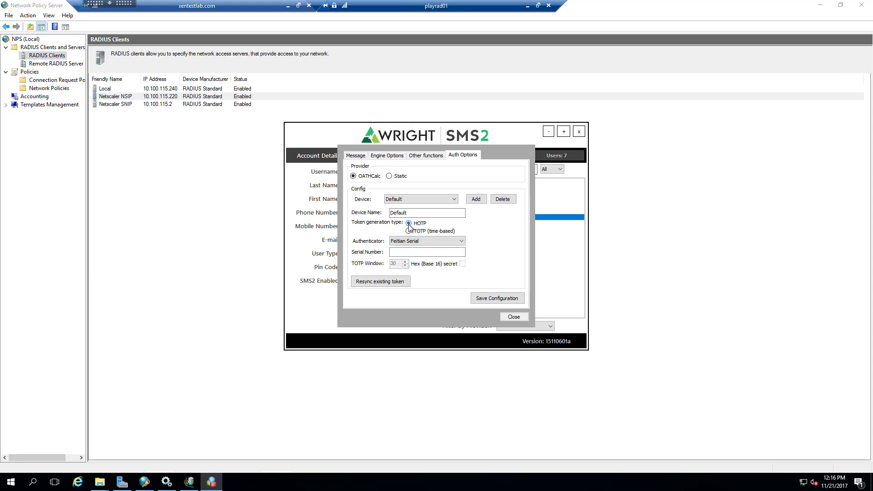
click(408, 231)
click(440, 240)
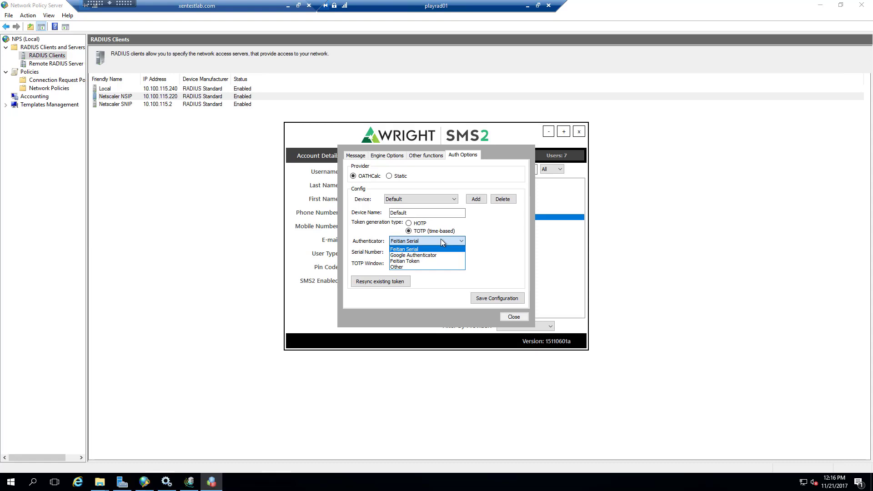
click(421, 255)
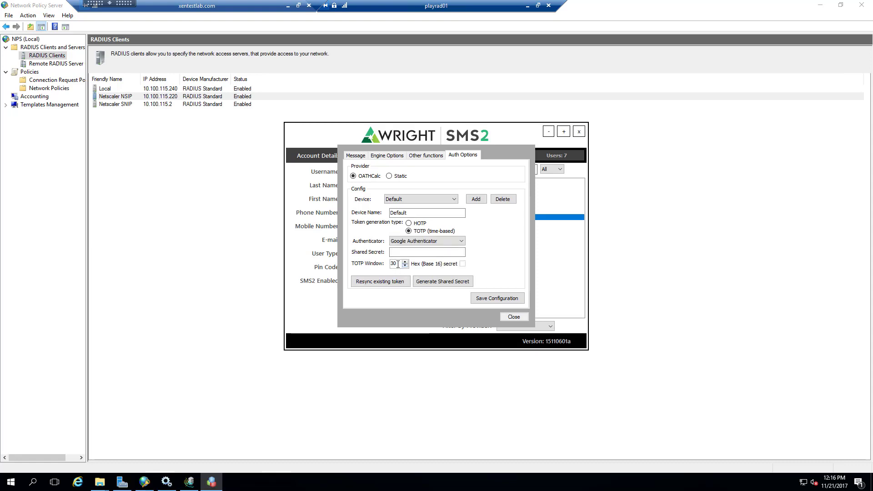
click(434, 243)
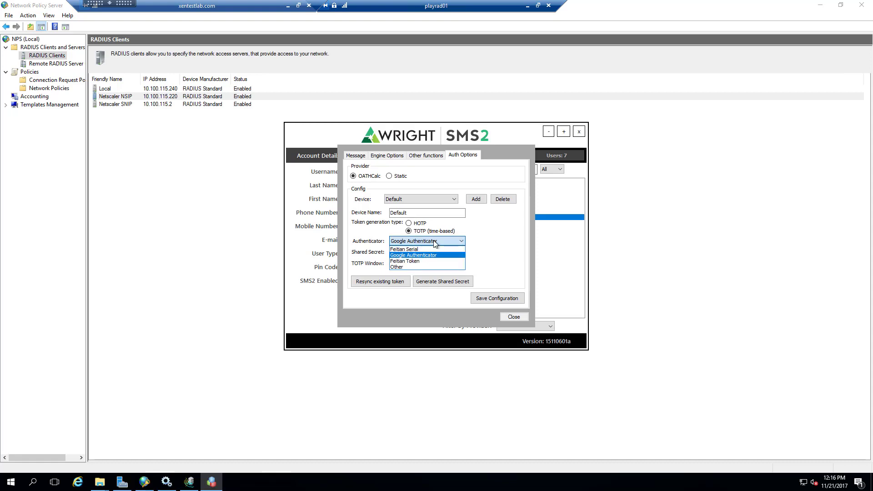
click(411, 262)
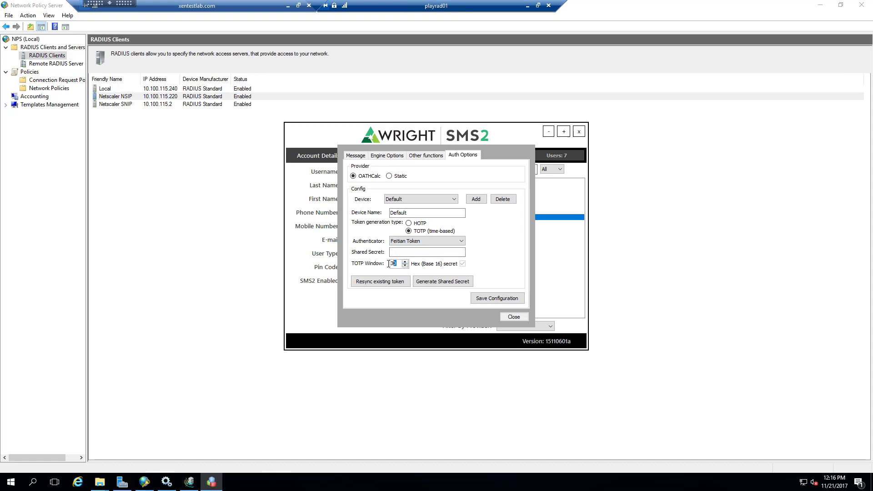
drag(389, 263, 389, 266)
click(422, 241)
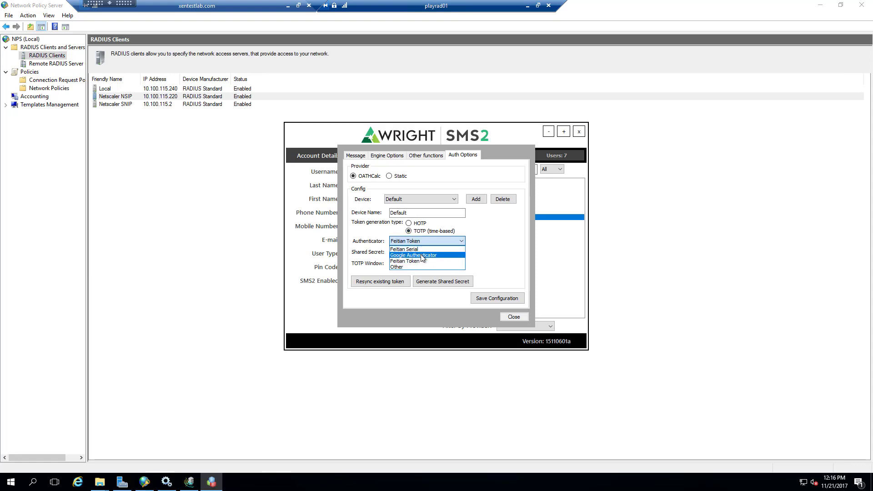
click(422, 256)
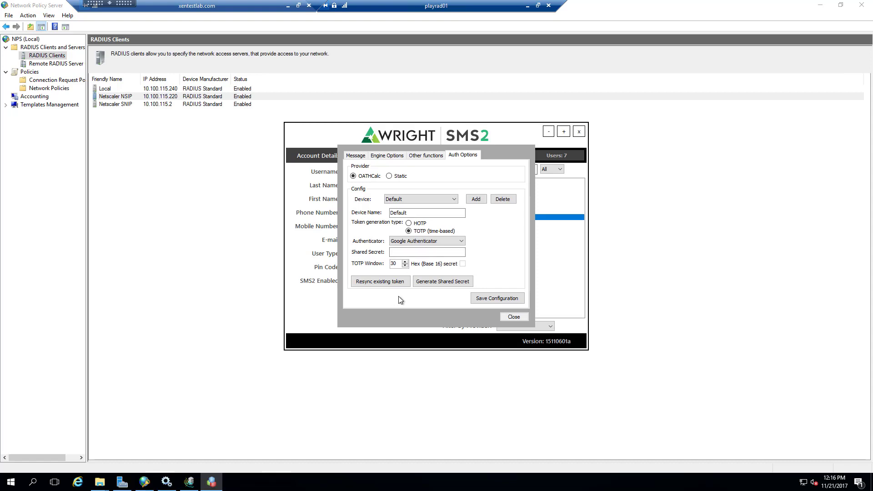
Generate and copy a new shared secret, then save the configuration.
click(430, 283)
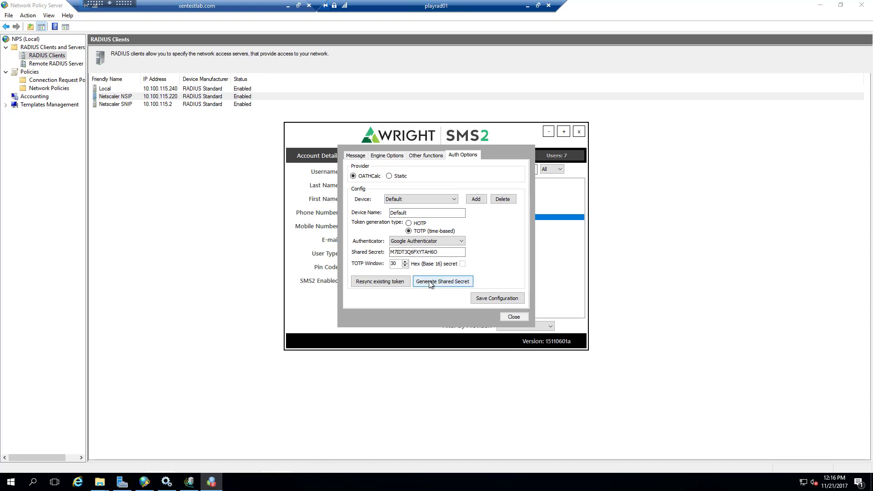
drag(440, 251, 370, 251)
key(ctrl+c)
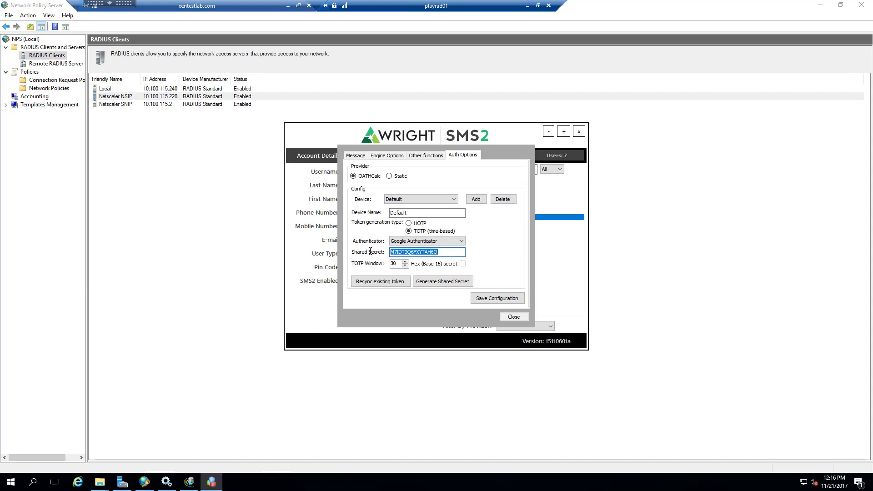
click(484, 298)
click(497, 272)
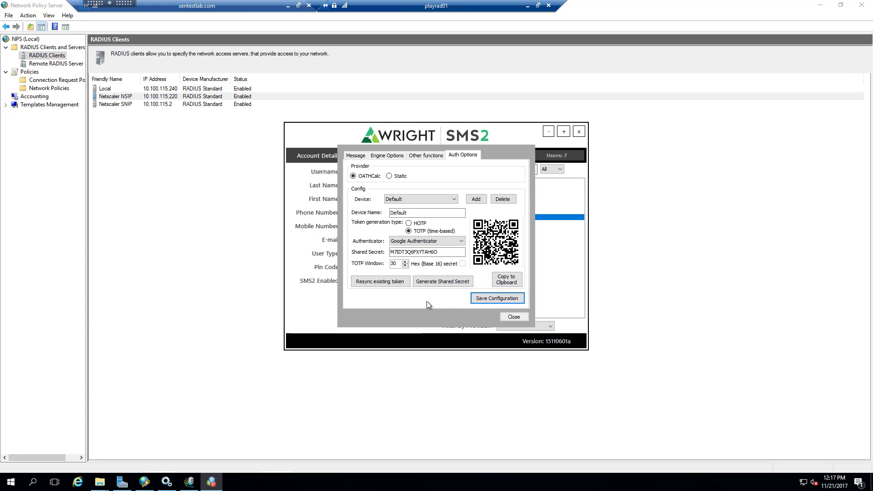
click(512, 317)
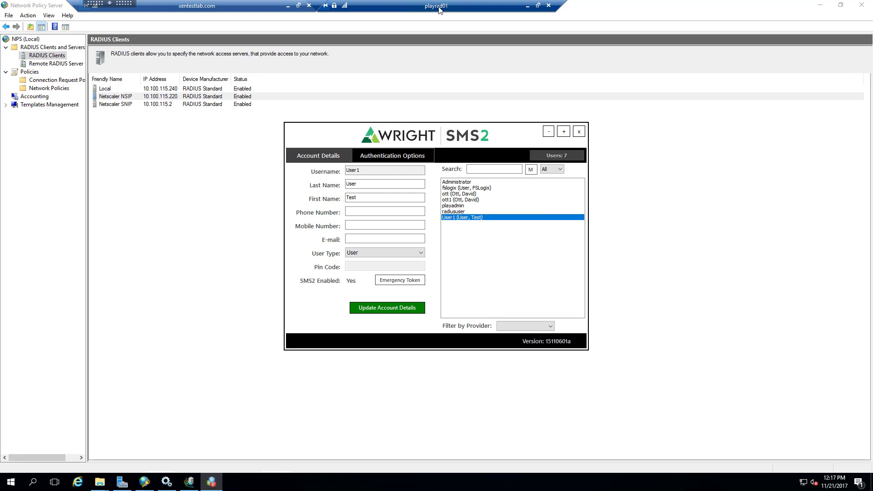
Minimize the playrad01 and xentestlab remote sessions and bring WinAuth forward.
click(528, 7)
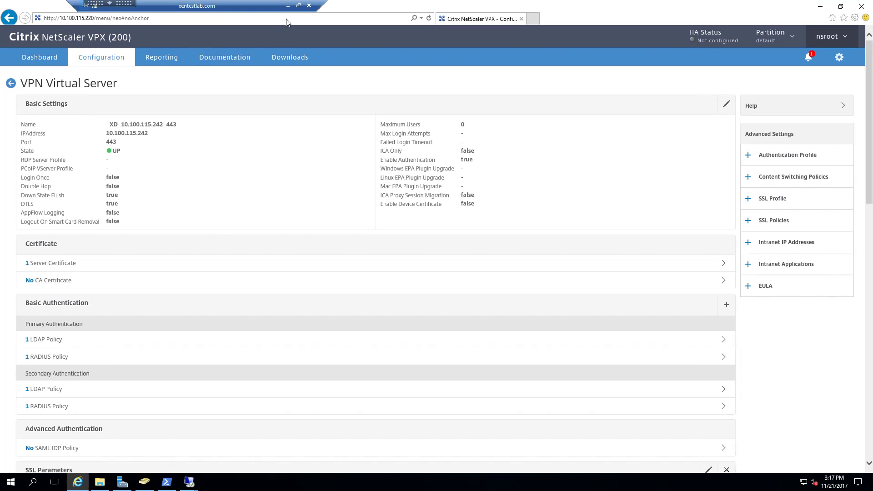
click(288, 6)
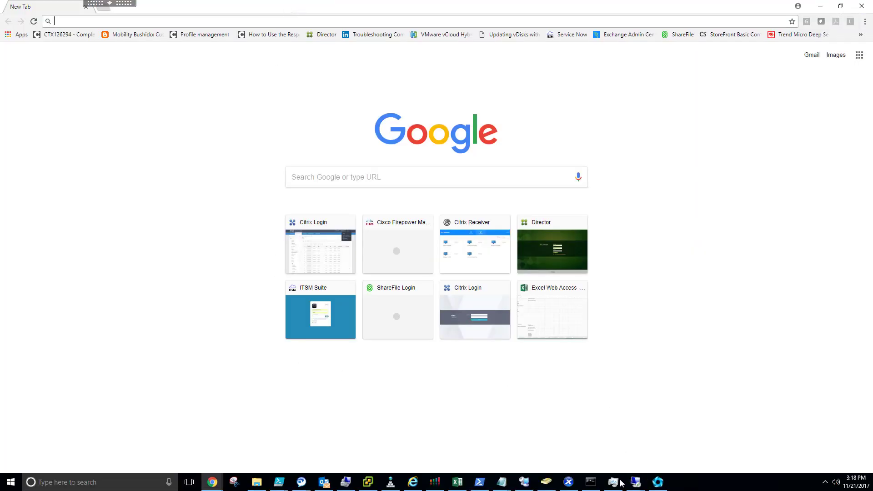
click(659, 482)
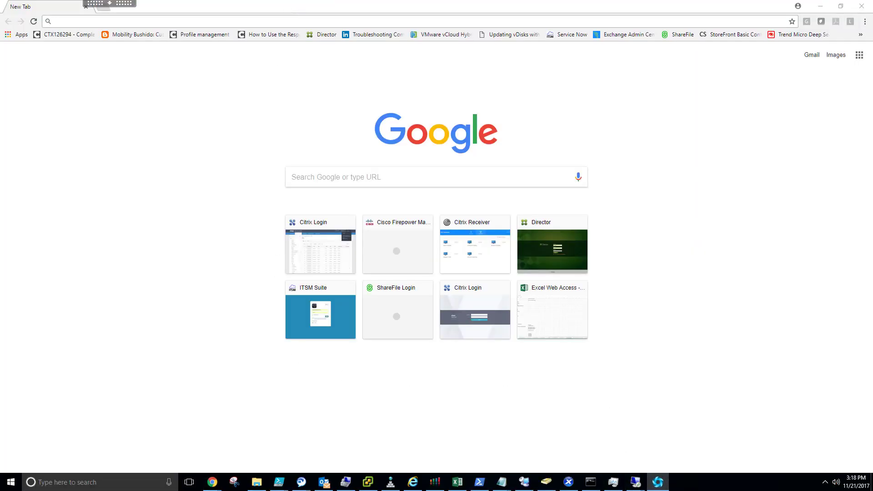
click(710, 190)
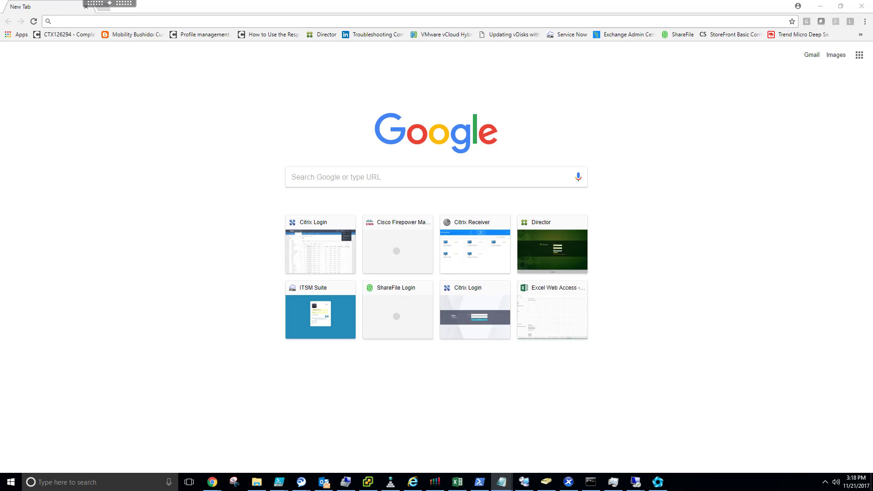
click(658, 482)
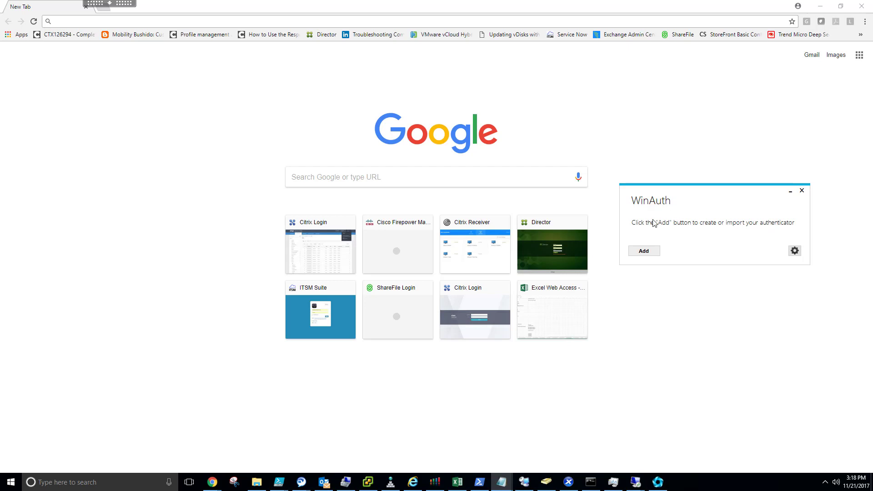
Add an authenticator named User1 from the pasted secret code, verify it and save.
click(648, 252)
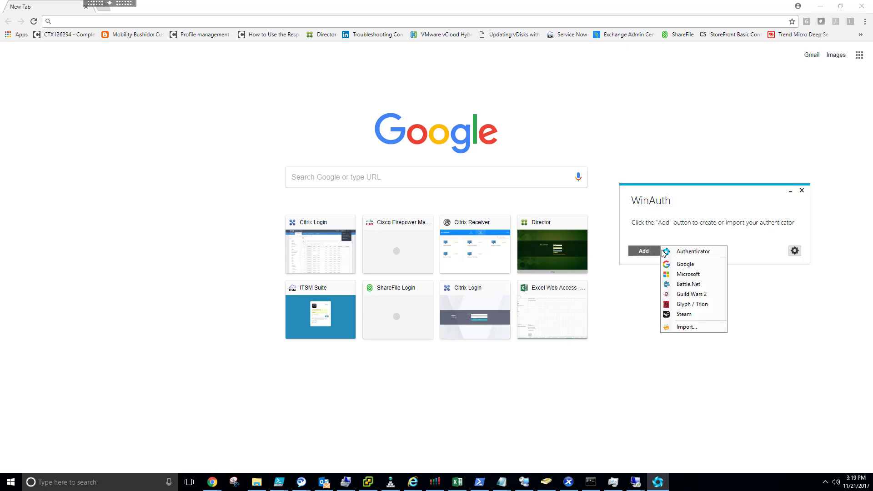
click(694, 252)
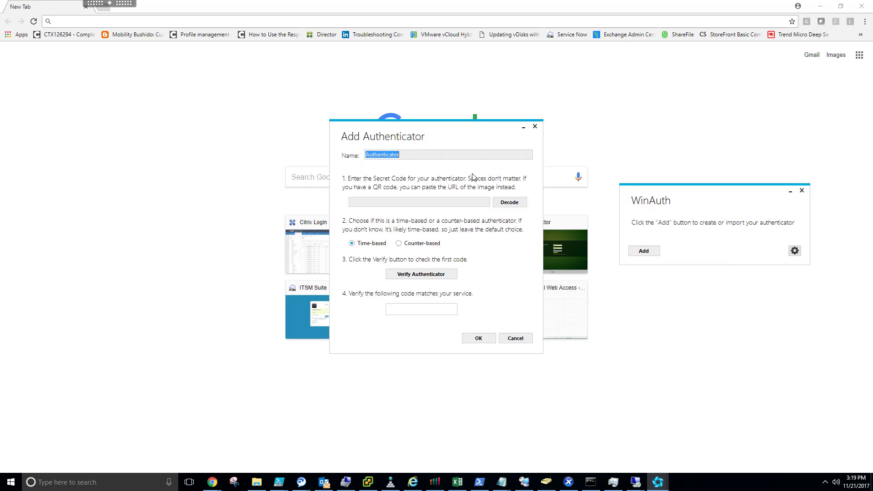
text(User1)
click(433, 202)
key(ctrl+v)
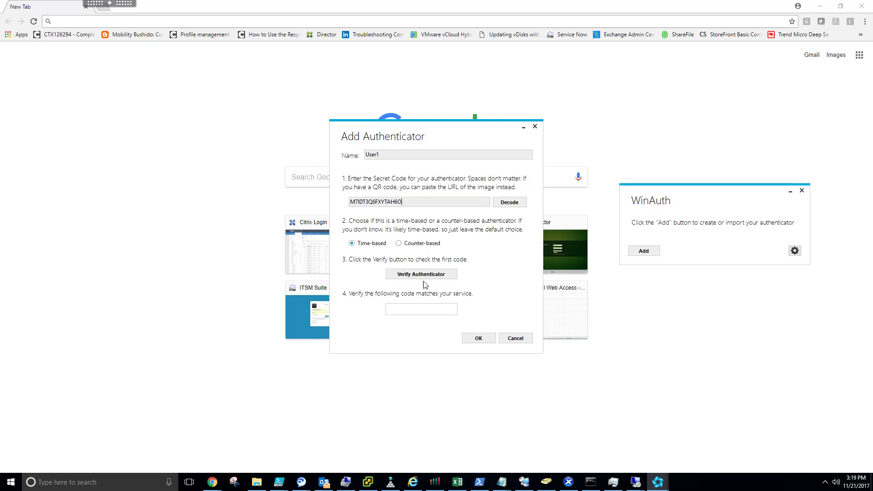
click(475, 340)
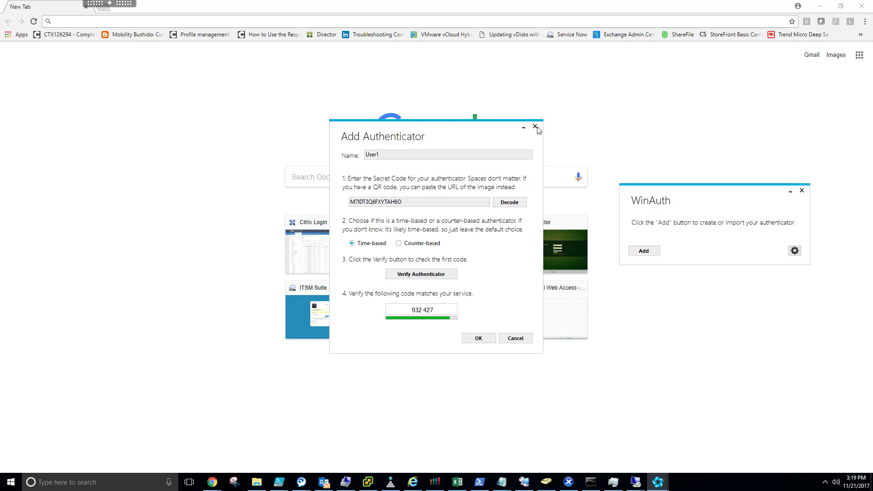
click(482, 338)
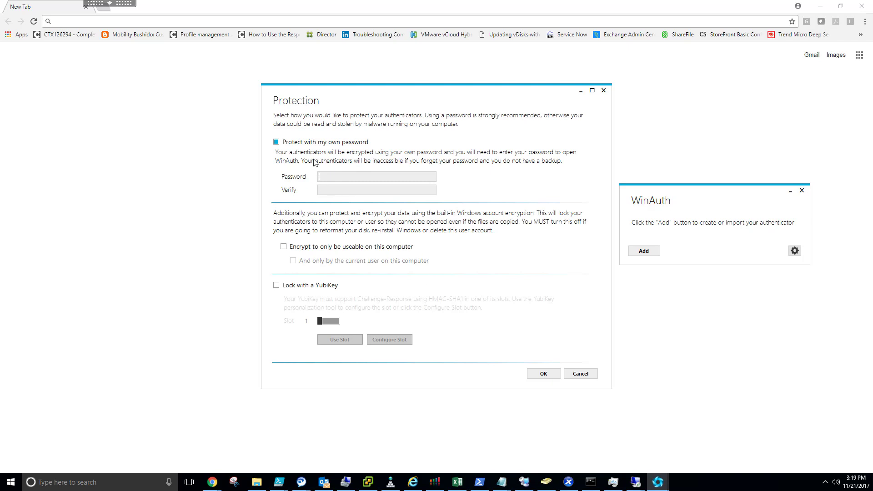
Turn off password protection and enable Auto Refresh for the User1 entry.
click(277, 142)
click(542, 373)
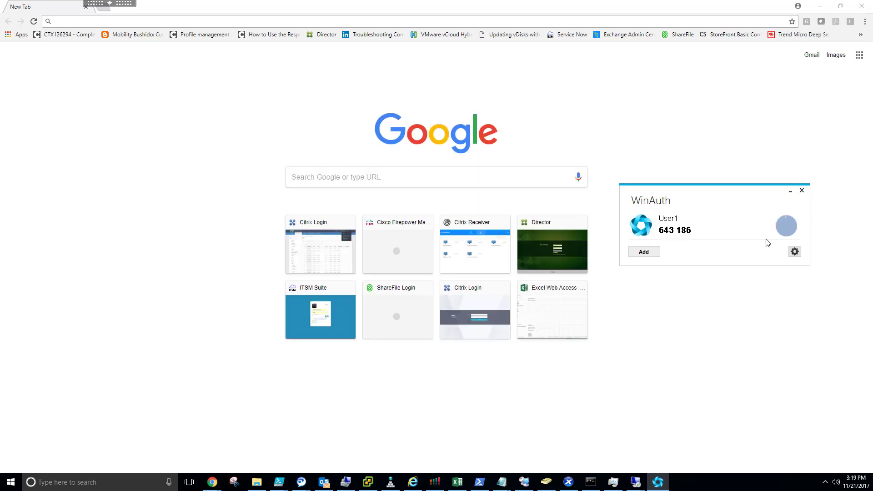
right_click(715, 230)
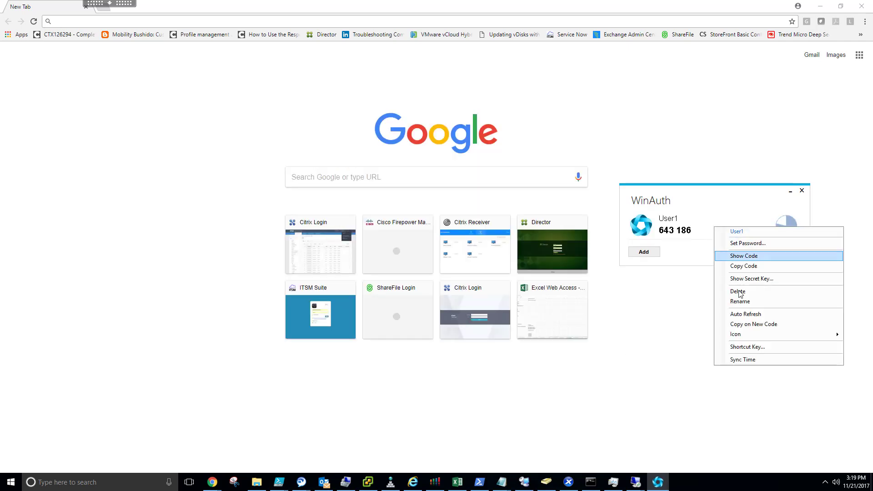
click(742, 314)
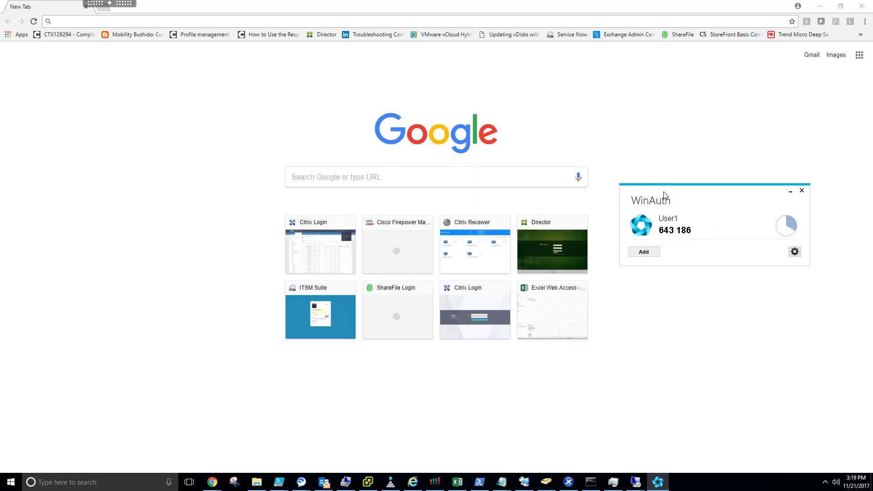
drag(664, 194, 679, 195)
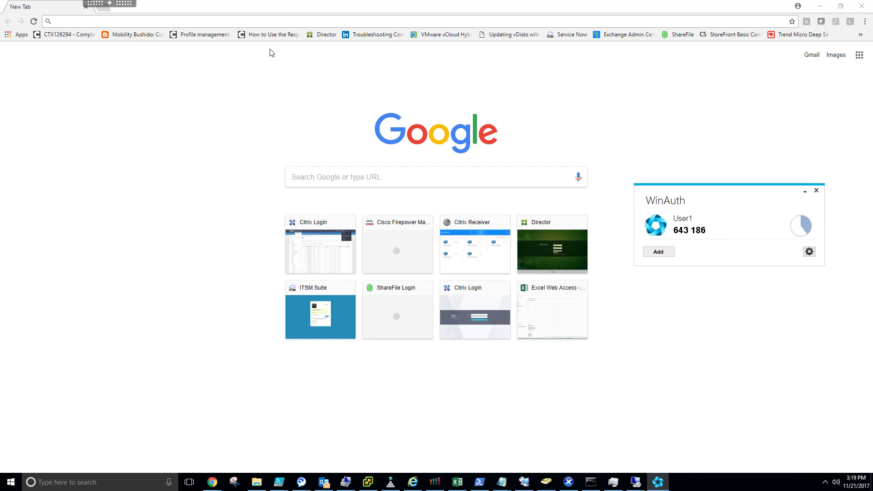
click(215, 20)
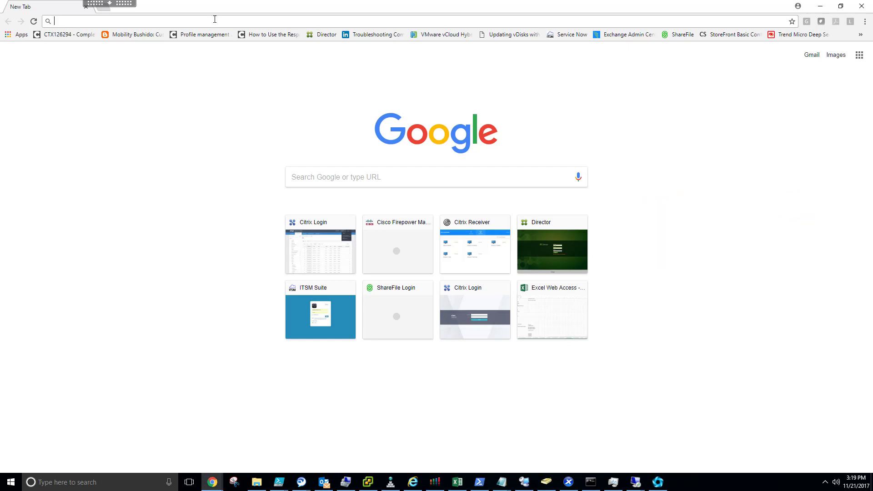
Load the gateway logon page in Chrome, then switch to the NetScaler remote session.
text(xen)
key(Return)
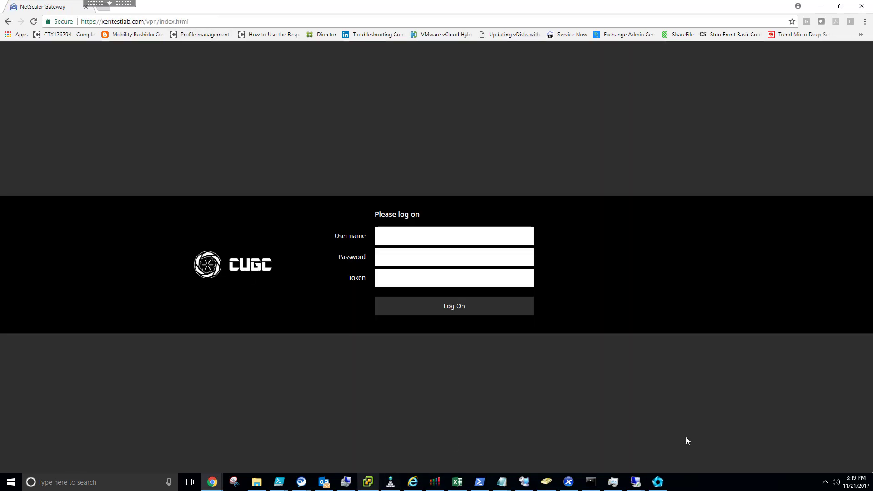
click(637, 483)
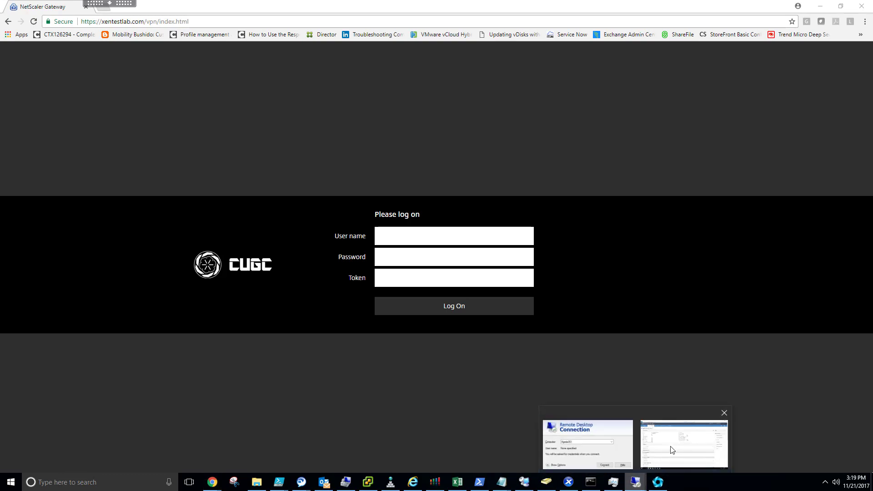
click(670, 449)
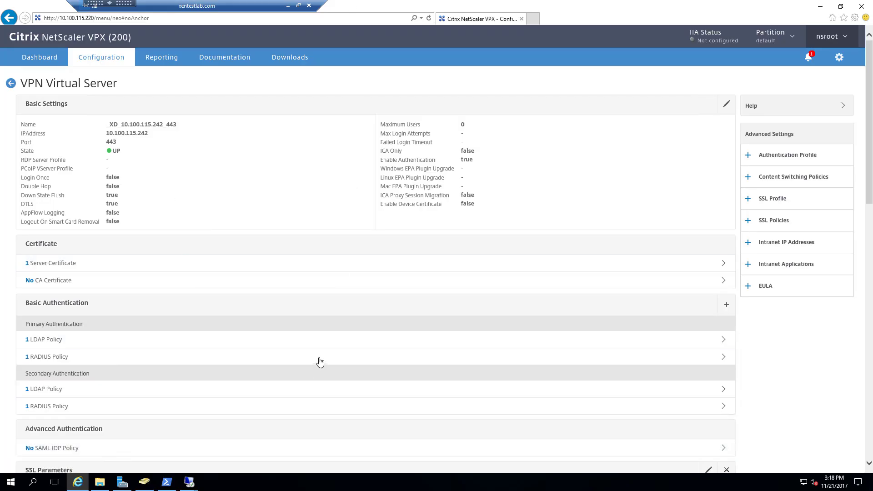
Review the CUGC portal theme with its Token field, then close it unchanged.
scroll(224, 324, down, 10)
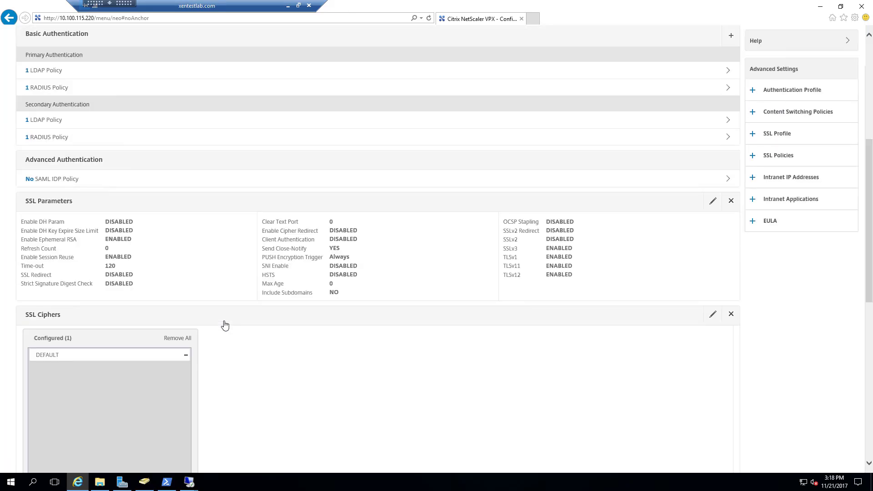
scroll(225, 324, down, 3)
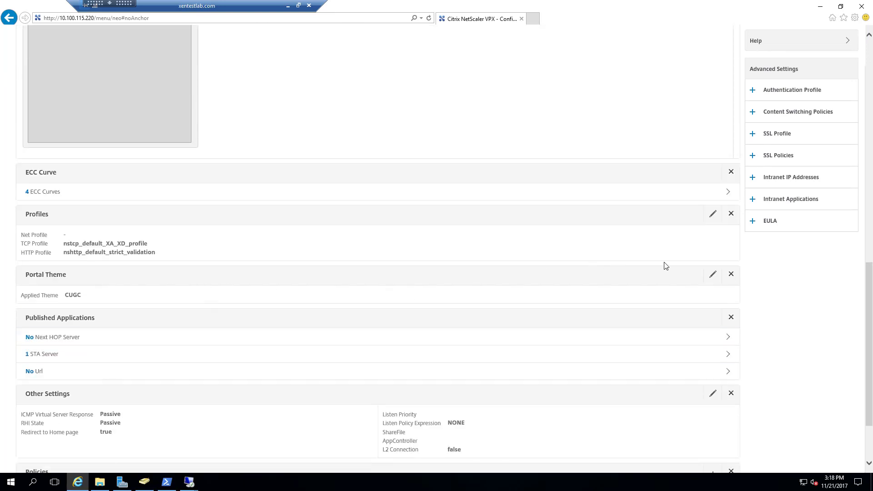
click(712, 278)
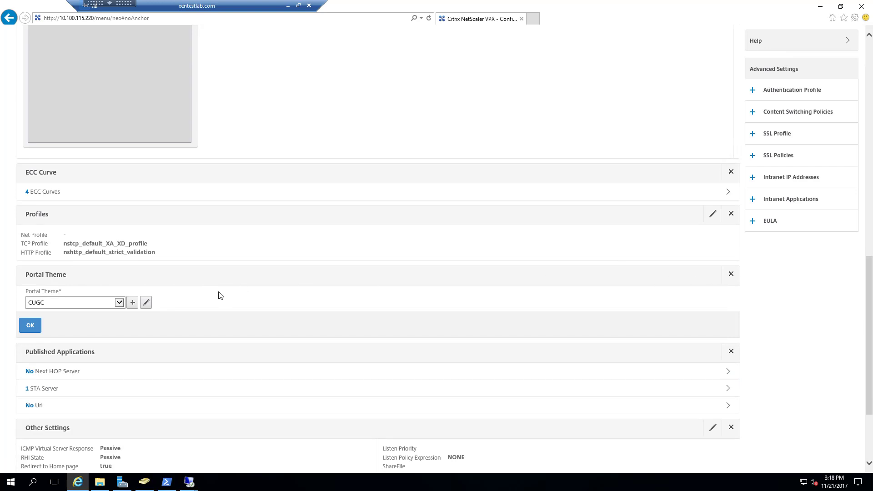
click(146, 304)
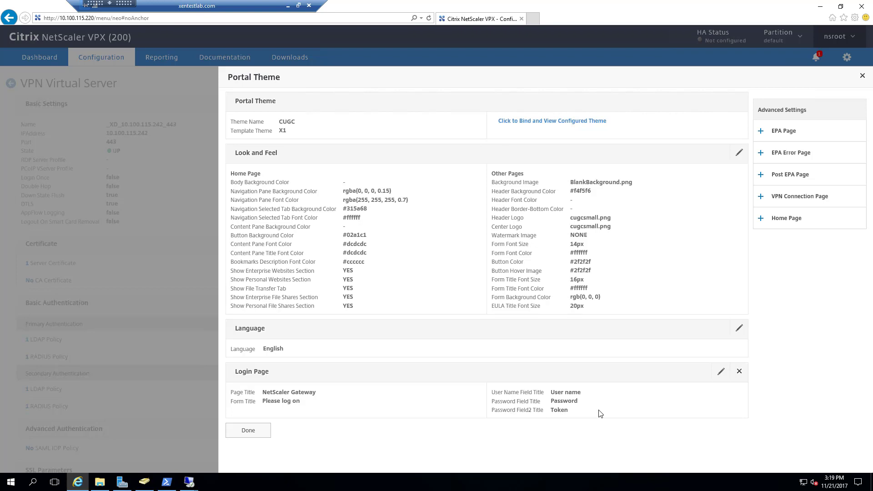
click(264, 436)
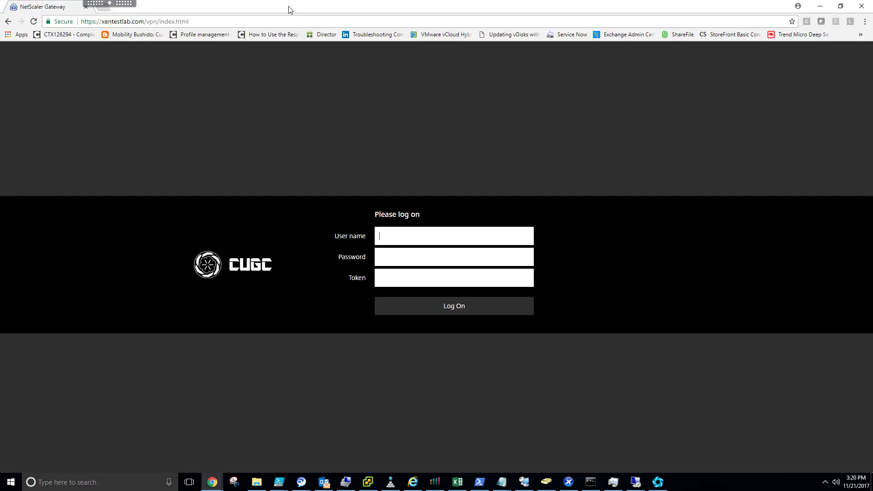
Enter the user name and password on the NetScaler Gateway logon page.
click(288, 6)
text(user)
key(shift+Tab)
text(use)
Paste the current User1 code from WinAuth into Token and log on.
click(658, 482)
right_click(692, 231)
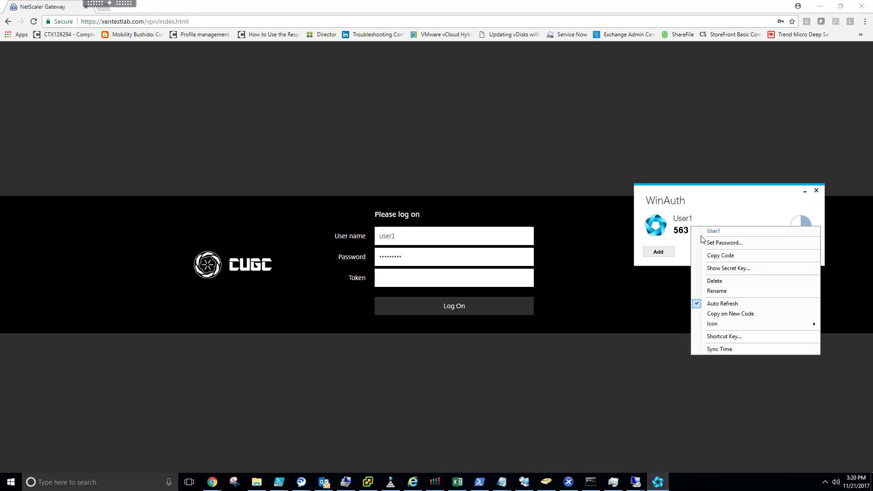
click(722, 256)
click(408, 276)
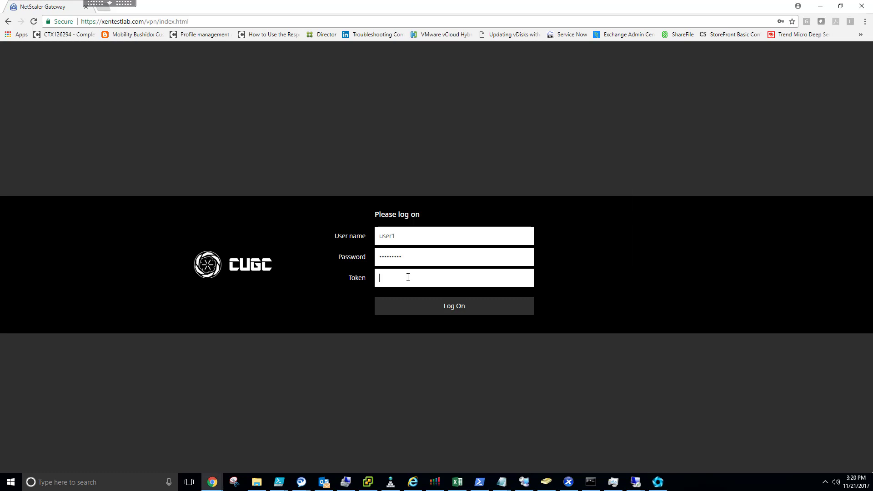
right_click(408, 276)
click(431, 333)
click(448, 308)
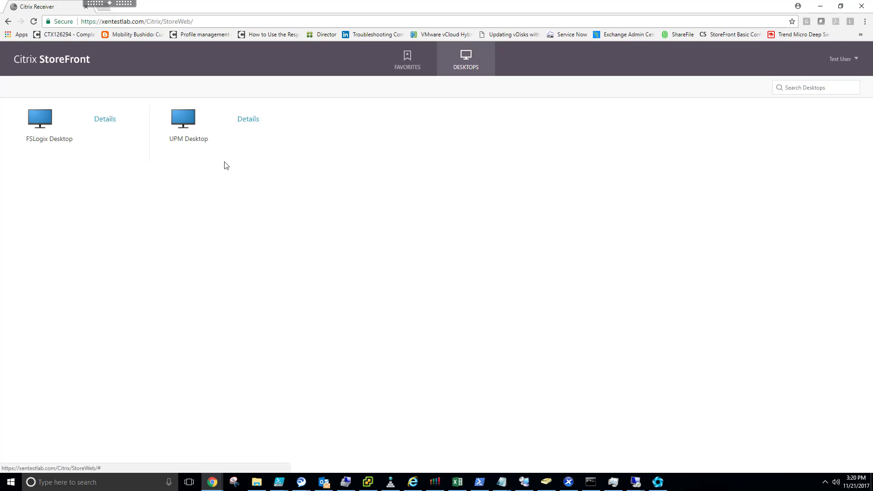
Log off StoreFront and attempt a new gateway logon with user name and password.
click(858, 60)
click(792, 138)
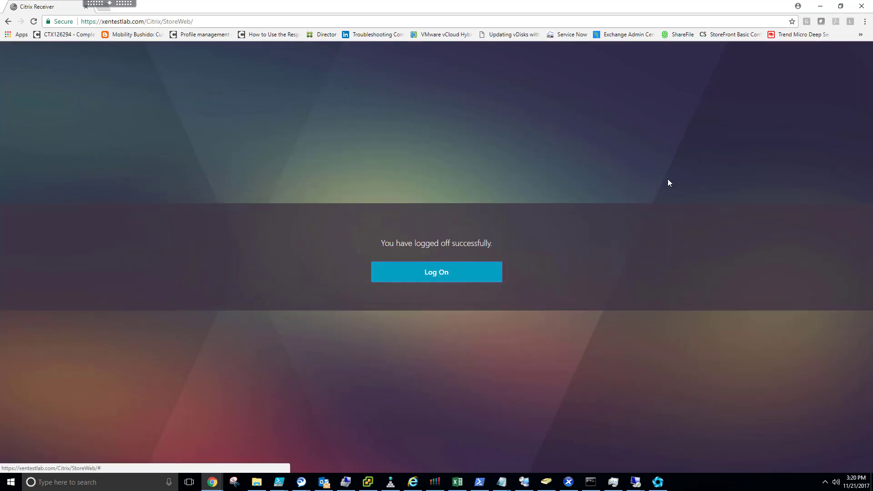
click(444, 273)
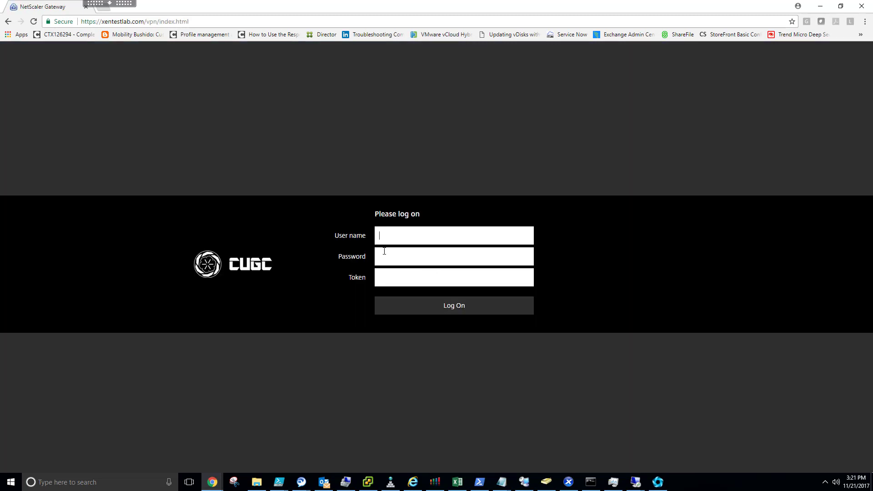
text(user)
text(•••••••••)
key(Return)
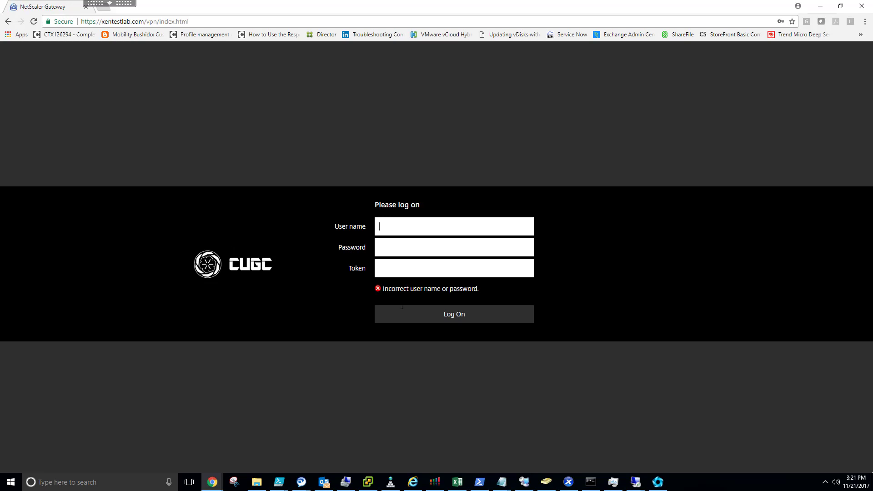
Re-enter the user name and corrected password after the rejected attempt and submit.
click(436, 229)
text(use)
key(Tab)
text(pass)
key(BackSpace)
key(BackSpace)
key(BackSpace)
key(BackSpace)
key(BackSpace)
key(BackSpace)
key(BackSpace)
text(***************)
key(Return)
Log on again with credentials and a freshly copied WinAuth User1 token.
click(658, 482)
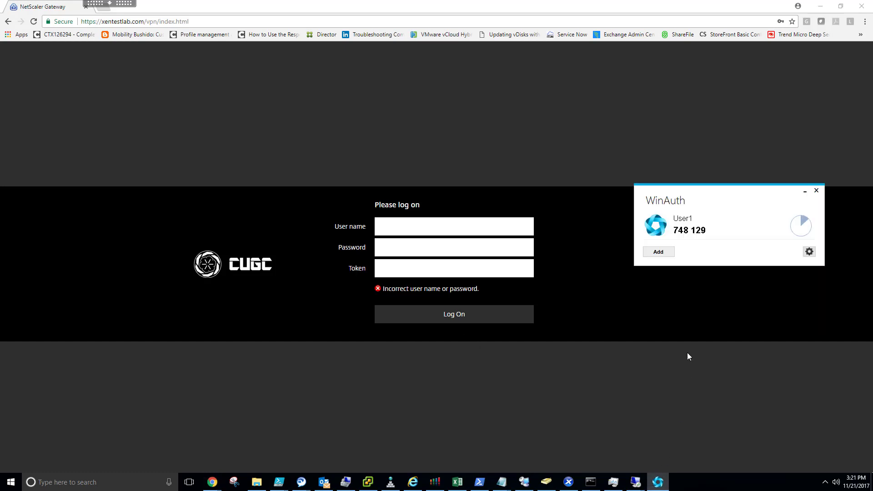
right_click(682, 229)
click(702, 257)
click(425, 228)
text(user)
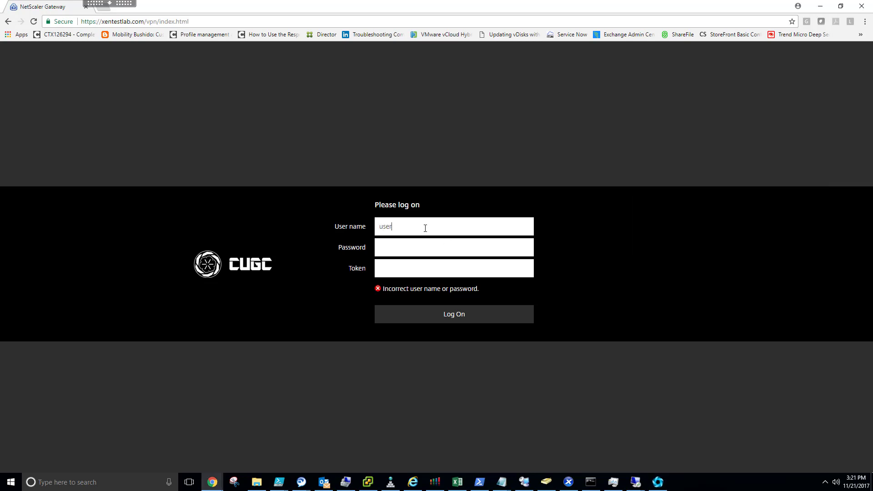
text(password)
key(Tab)
key(ctrl+v)
key(Return)
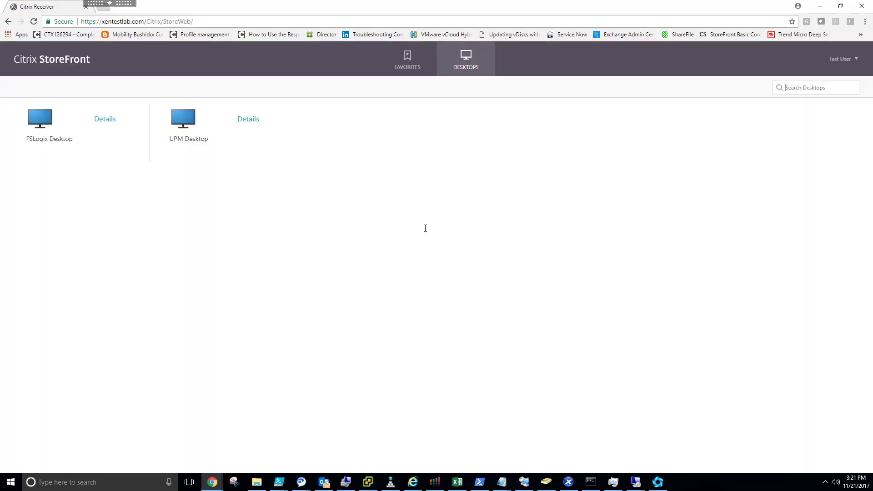